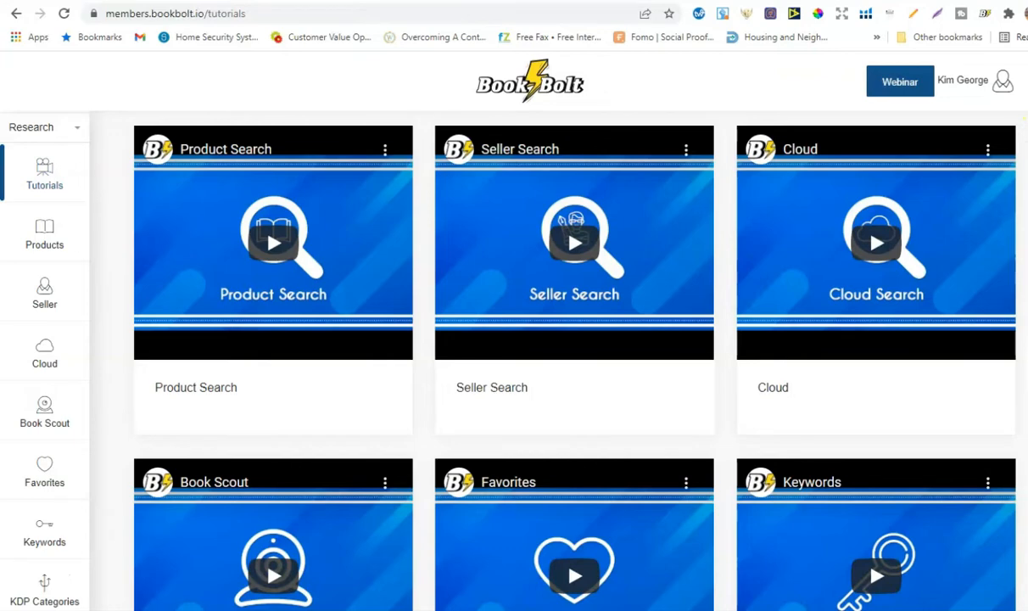
- Look through the library of tutorial videos on the research and design features
scroll(548, 356, "down", 5)
scroll(548, 356, "down", 3)
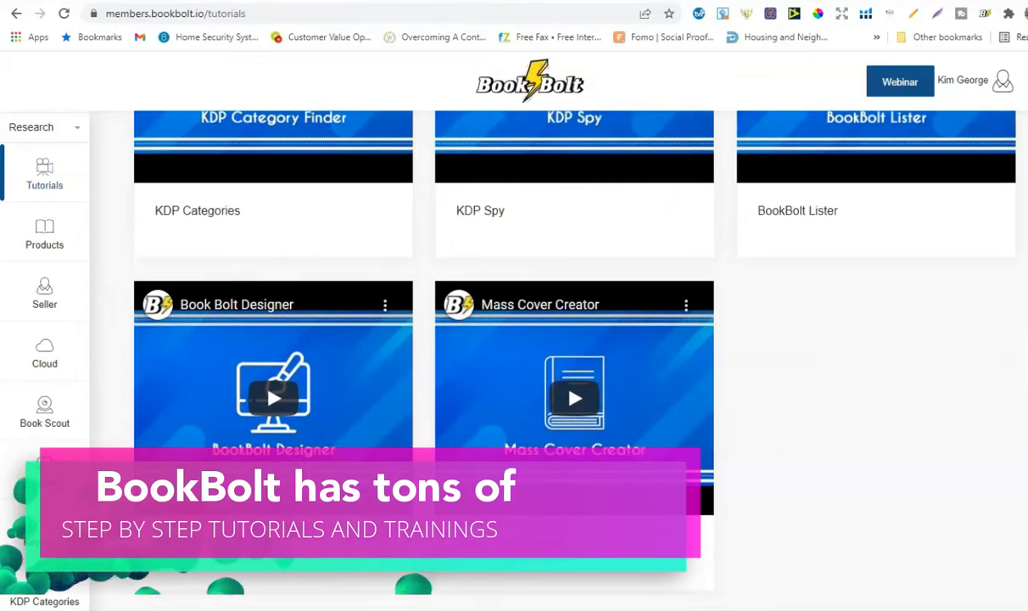
scroll(548, 357, "up", 1)
scroll(548, 356, "up", 9)
scroll(548, 356, "up", 1)
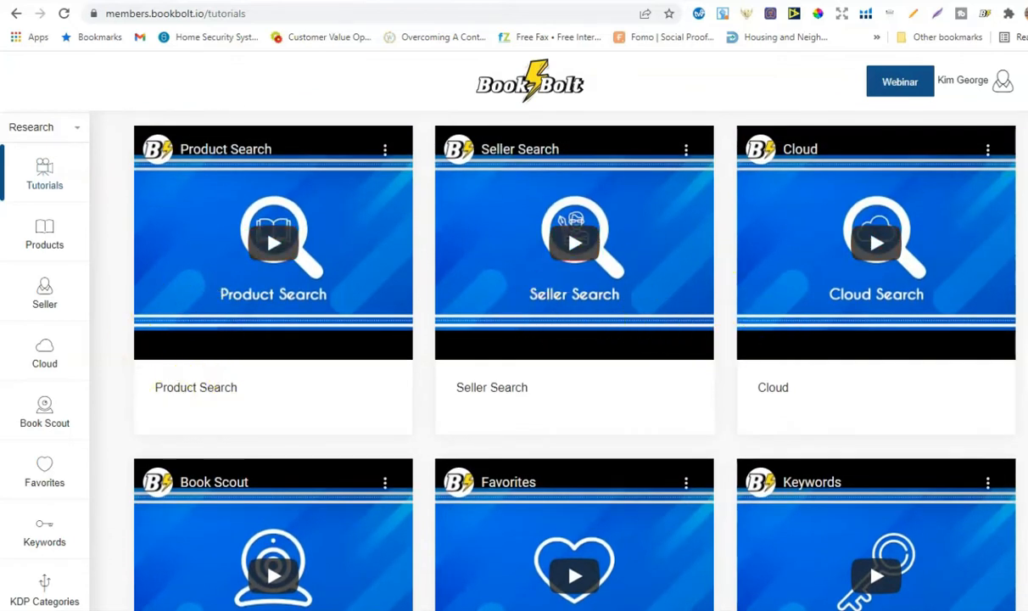
scroll(824, 485, "down", 3)
scroll(986, 283, "down", 2)
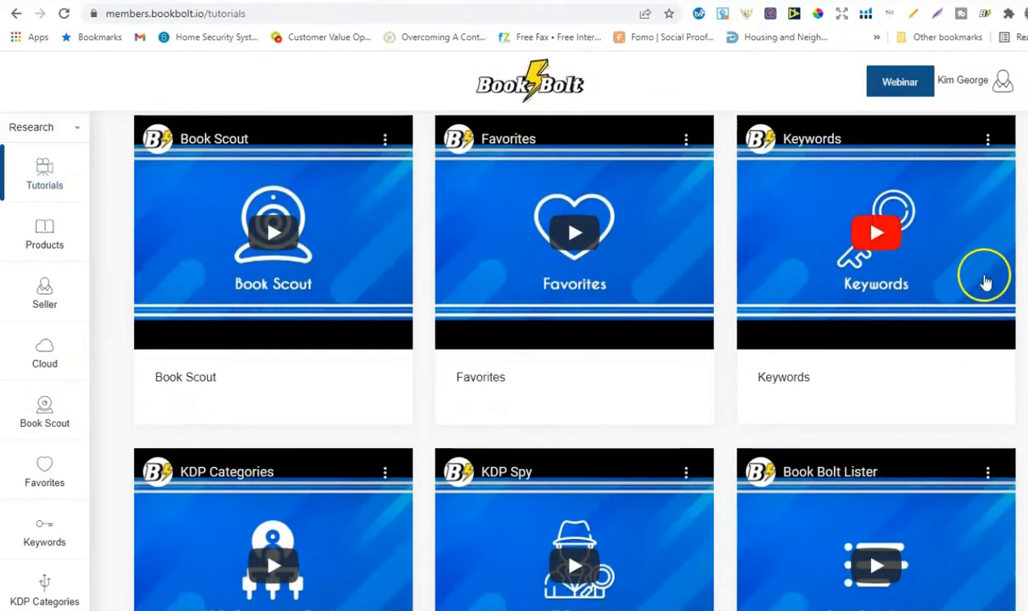
scroll(575, 356, "down", 1)
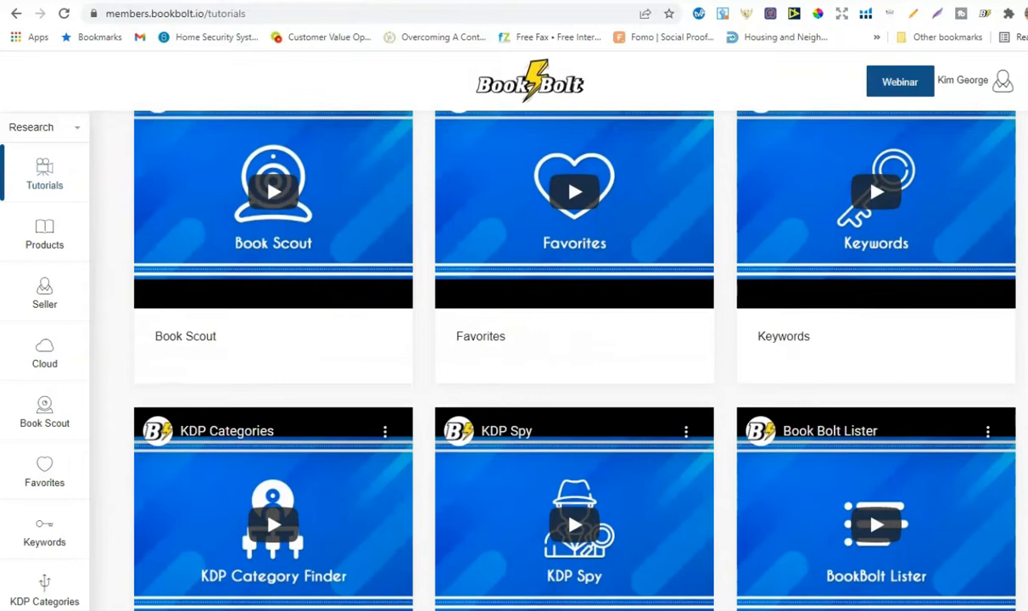
scroll(574, 356, "down", 2)
scroll(574, 356, "down", 3)
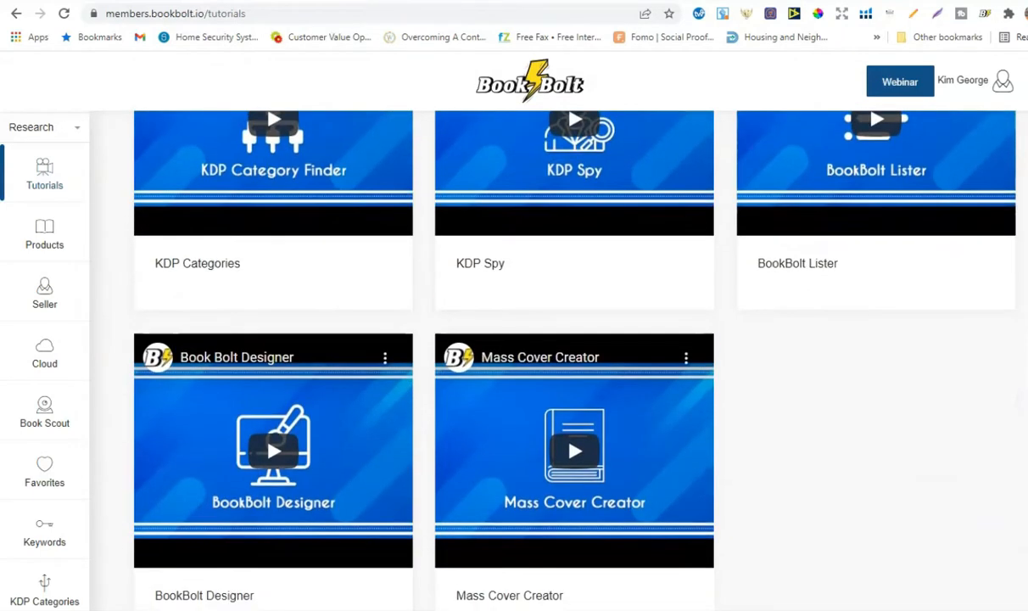
scroll(252, 395, "up", 7)
scroll(575, 357, "up", 3)
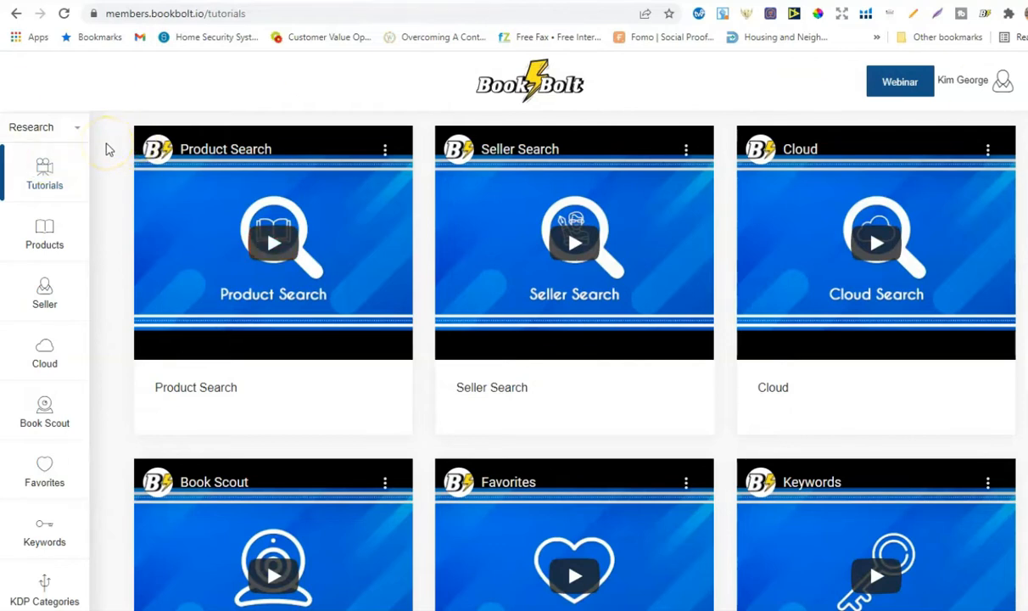
- Run a product search for the keyword "gratitude journal" in the General category
left_click(45, 240)
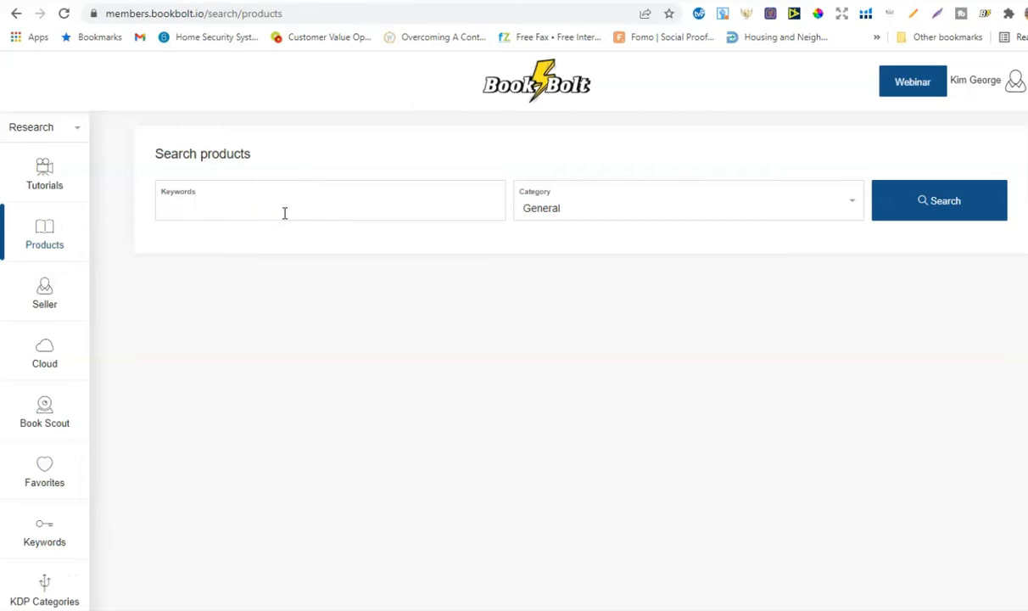
left_click(285, 213)
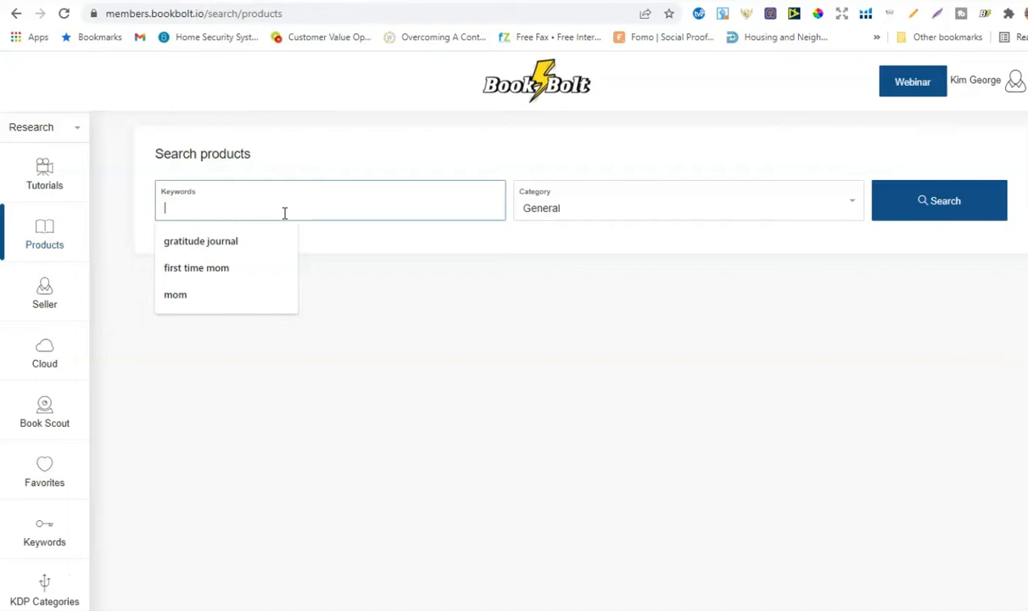
type("gratitude journal")
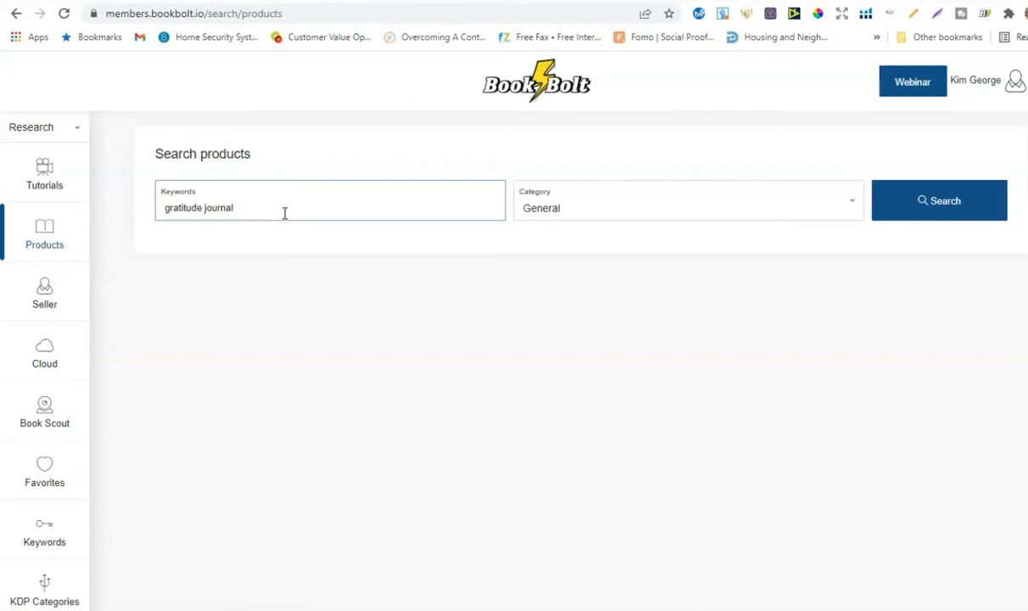
left_click(916, 210)
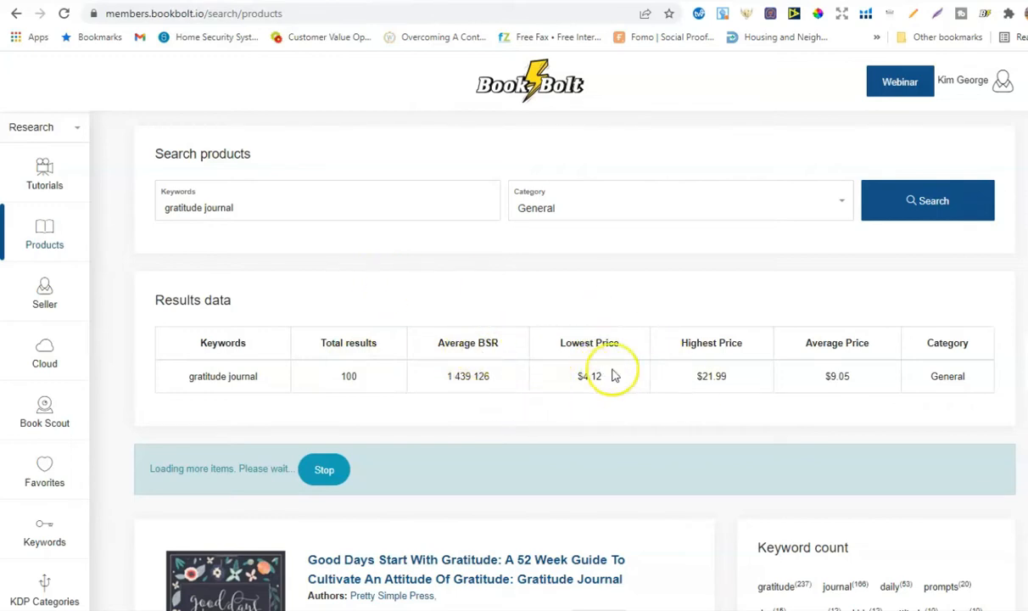
- Review the search's average price, keyword counts and related keywords alongside the first gratitude journal results
double_click(832, 376)
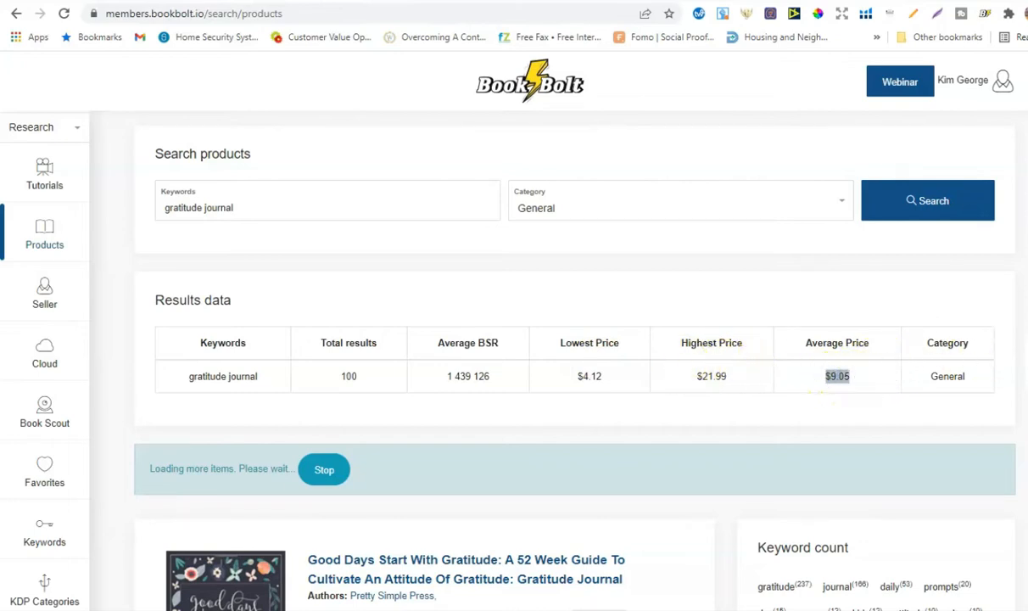
scroll(574, 357, "down", 4)
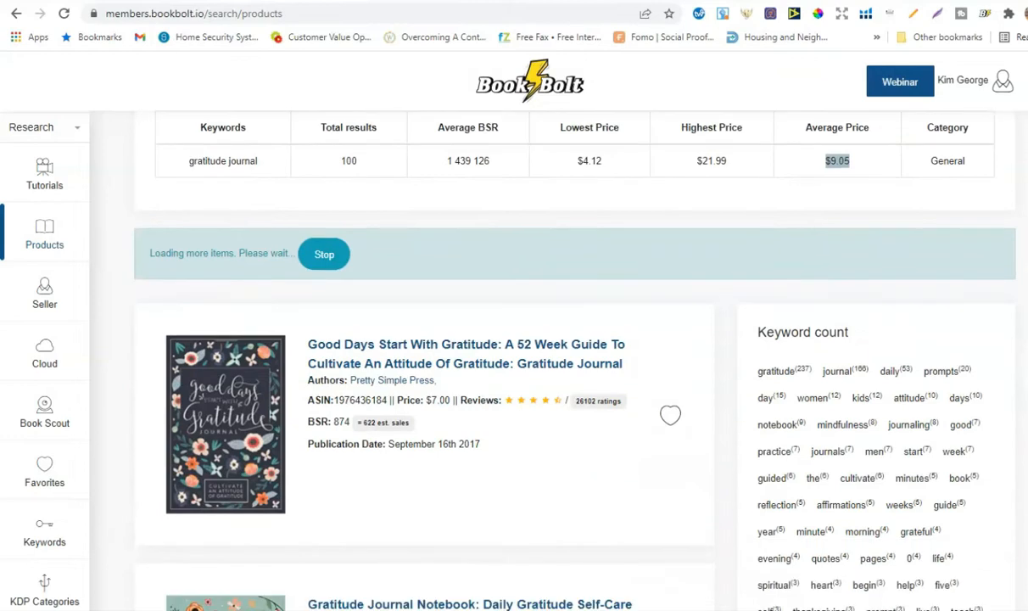
scroll(575, 357, "down", 1)
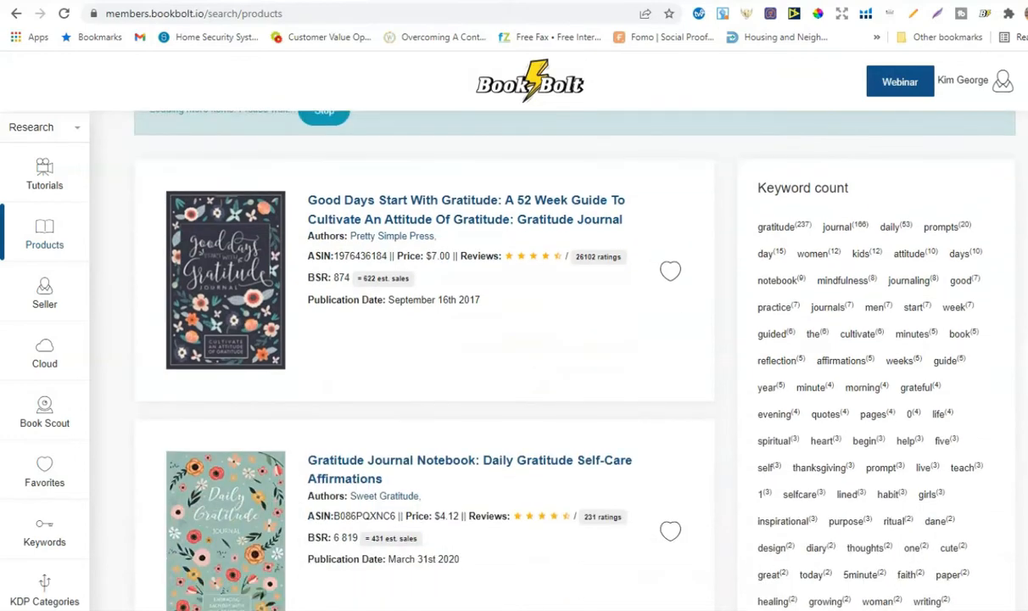
scroll(574, 356, "down", 1)
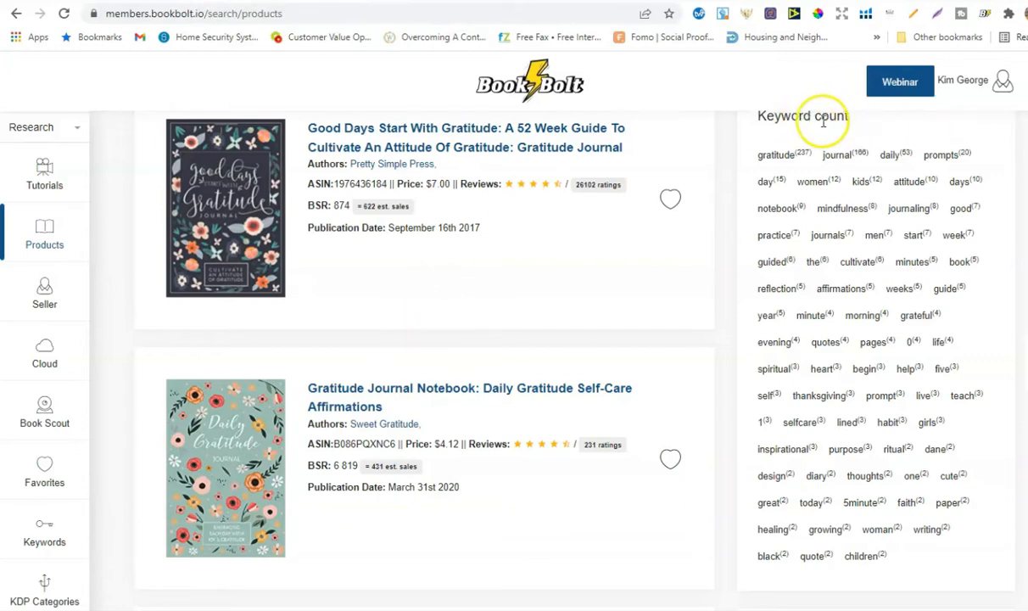
scroll(823, 121, "down", 1)
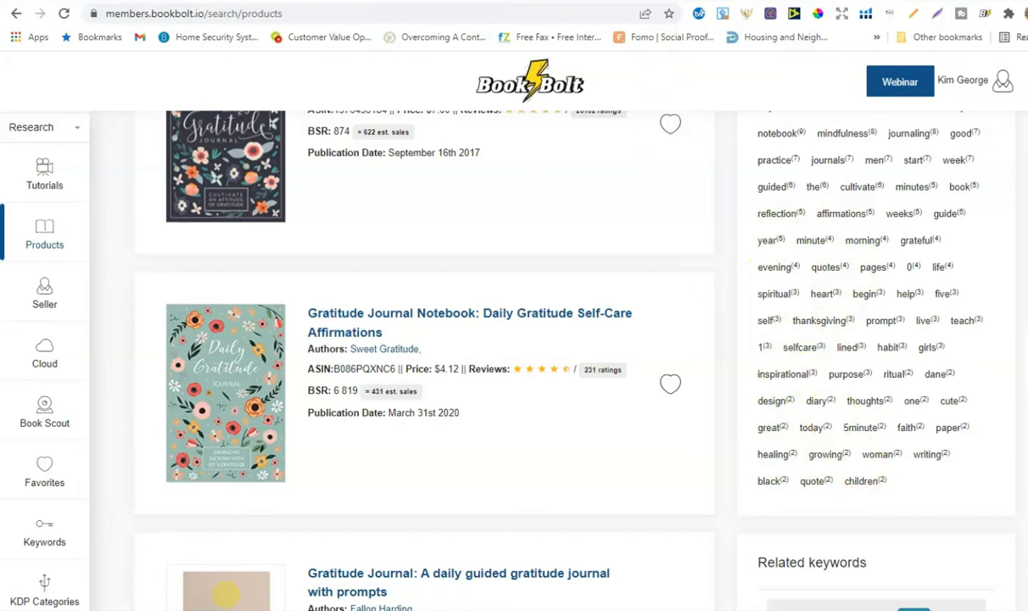
scroll(425, 357, "down", 5)
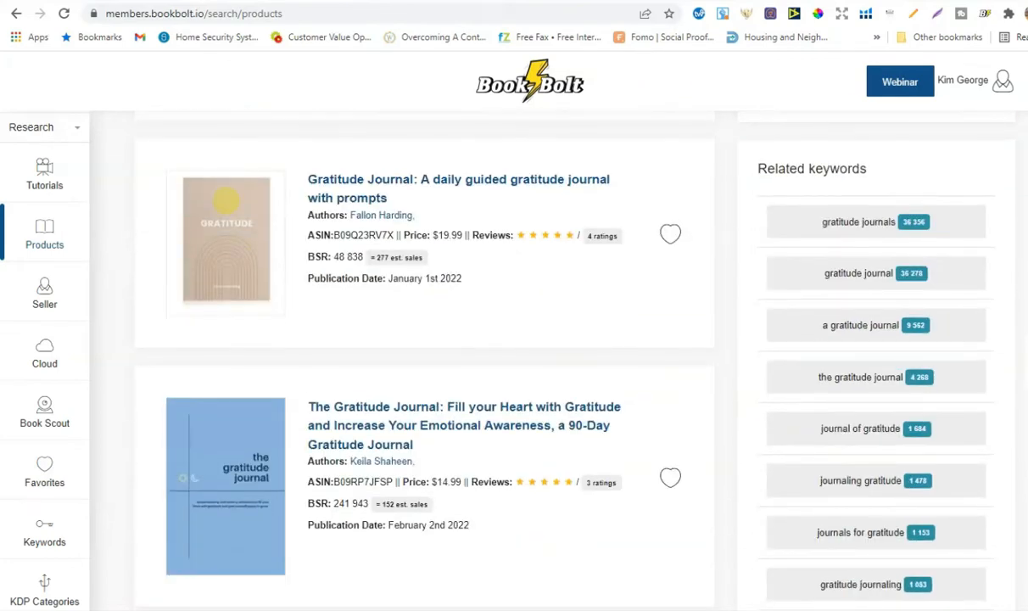
scroll(424, 356, "down", 2)
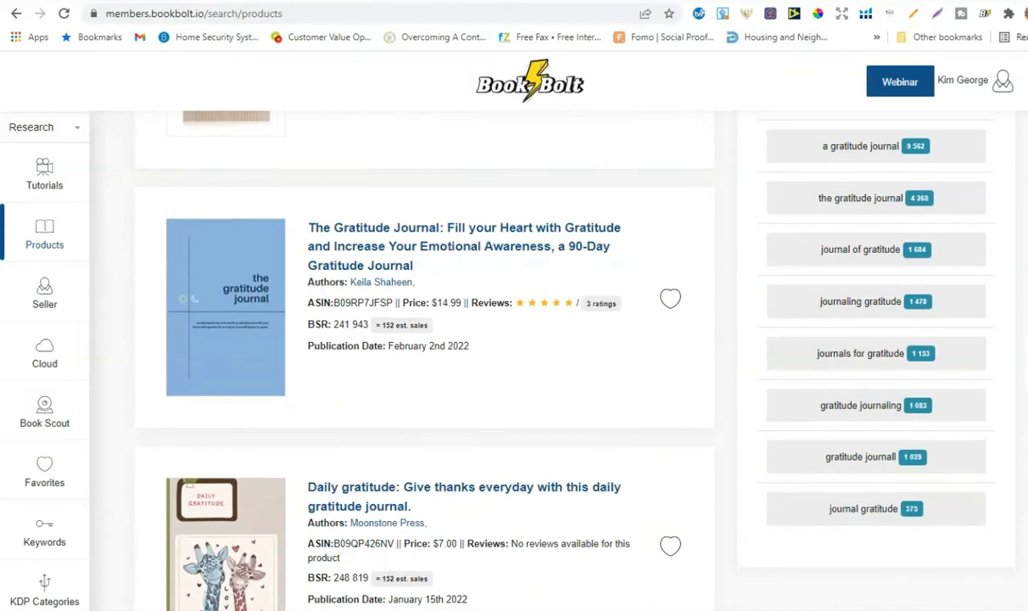
scroll(424, 356, "up", 3)
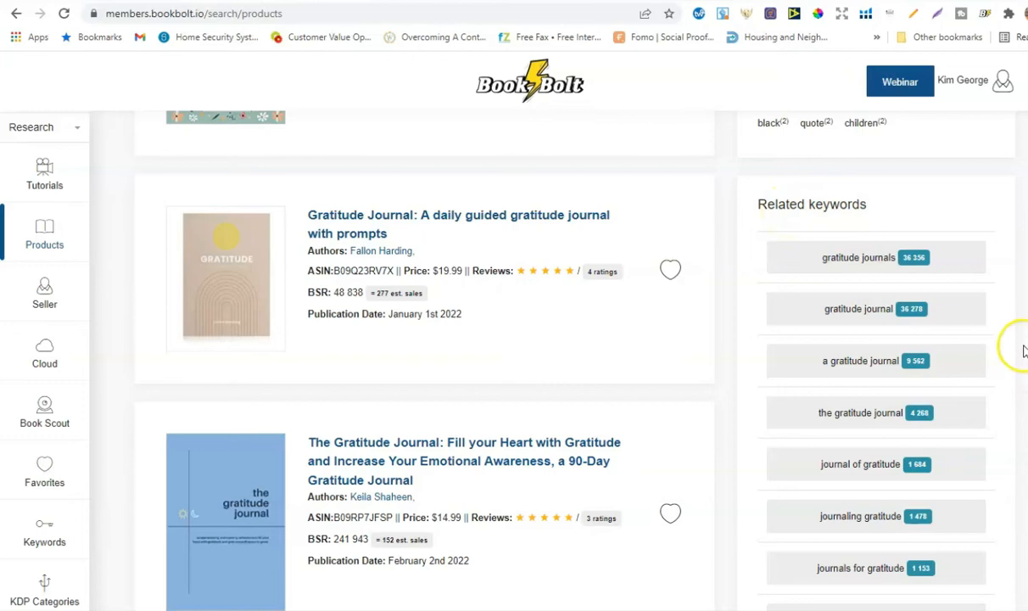
scroll(934, 331, "down", 1)
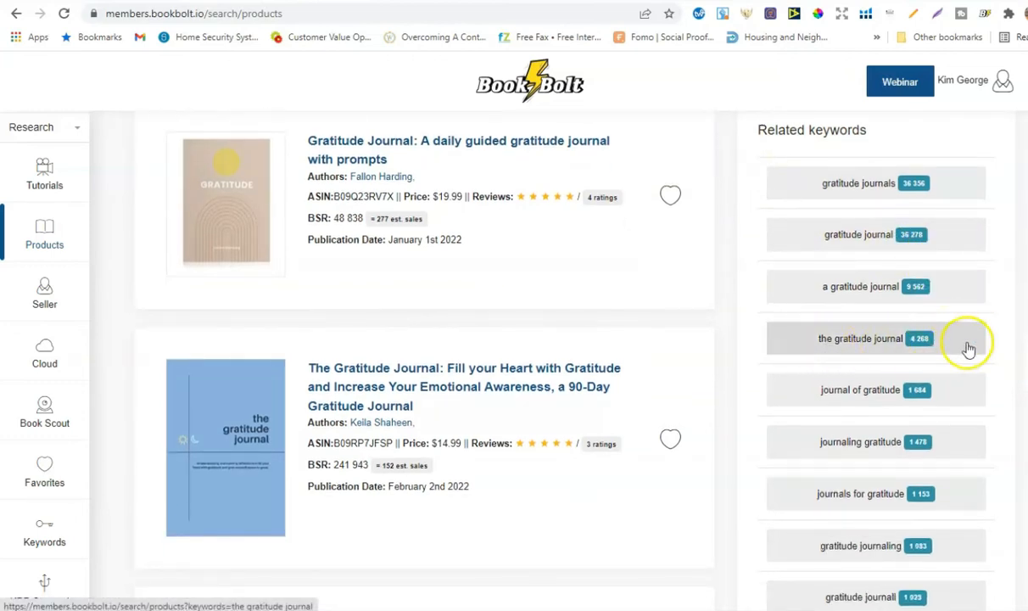
scroll(974, 369, "down", 10)
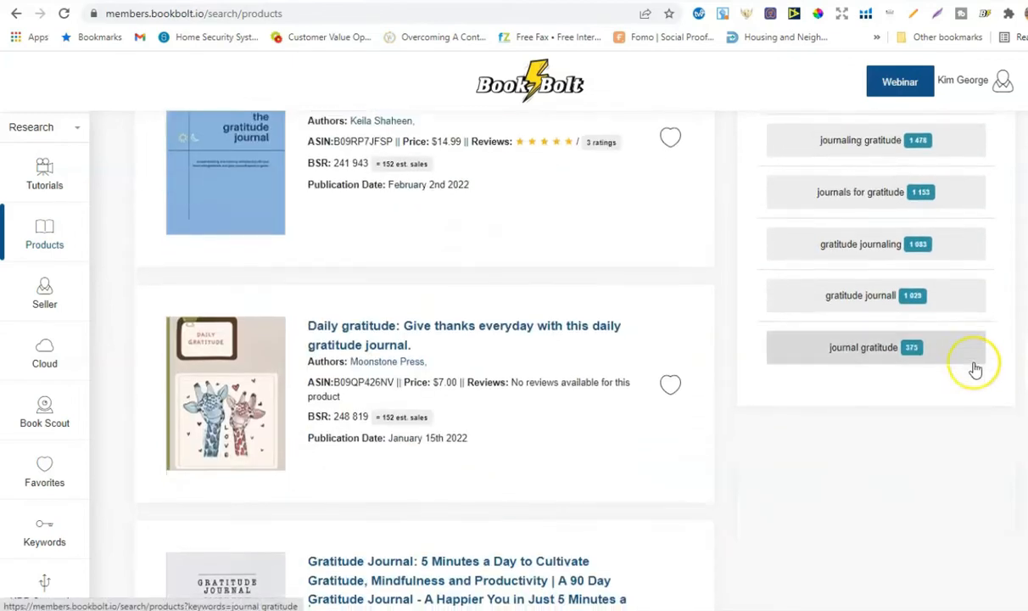
- Browse the remaining gratitude journal listings, comparing their covers, prices, BSR and estimated sales
scroll(975, 370, "down", 7)
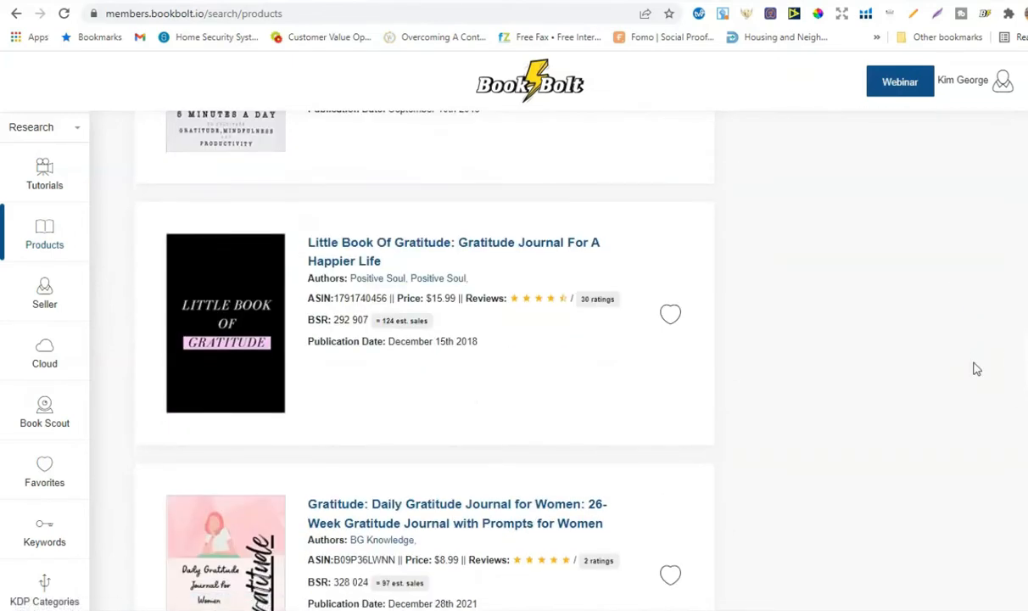
scroll(976, 367, "down", 5)
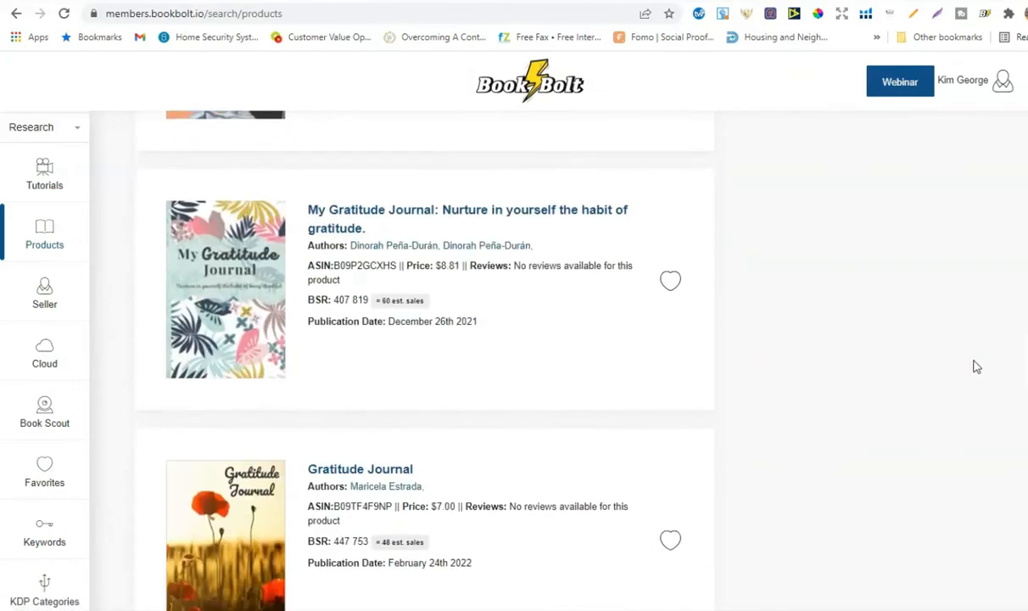
left_click(974, 353)
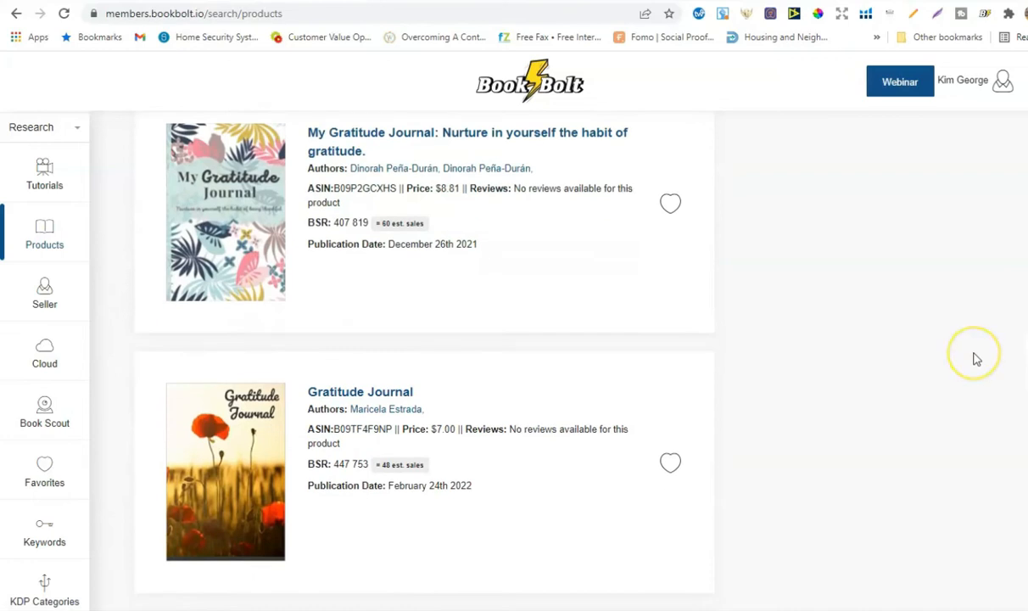
scroll(976, 360, "down", 7)
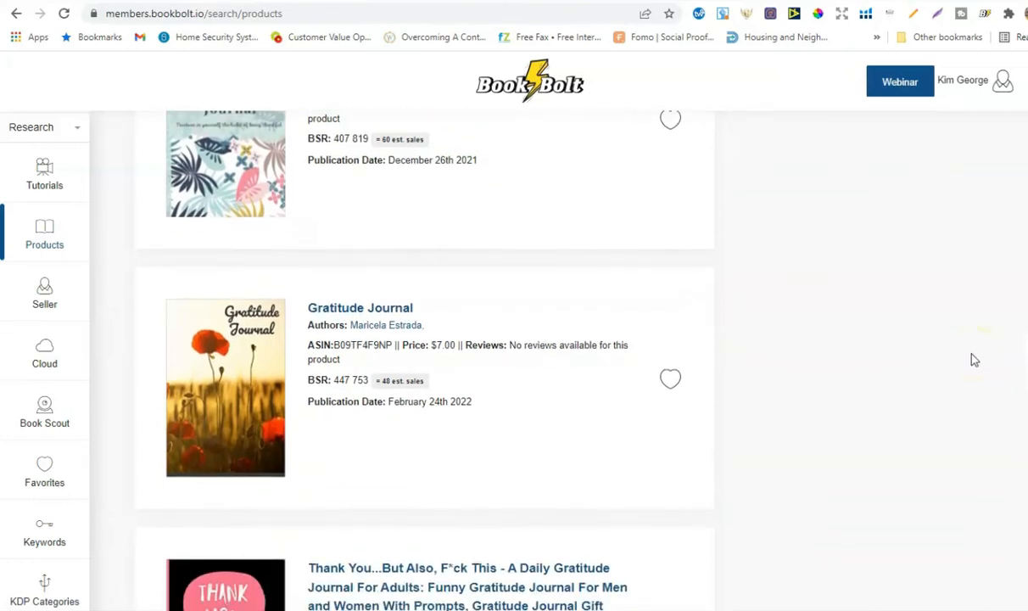
scroll(972, 358, "down", 2)
scroll(973, 357, "up", 1)
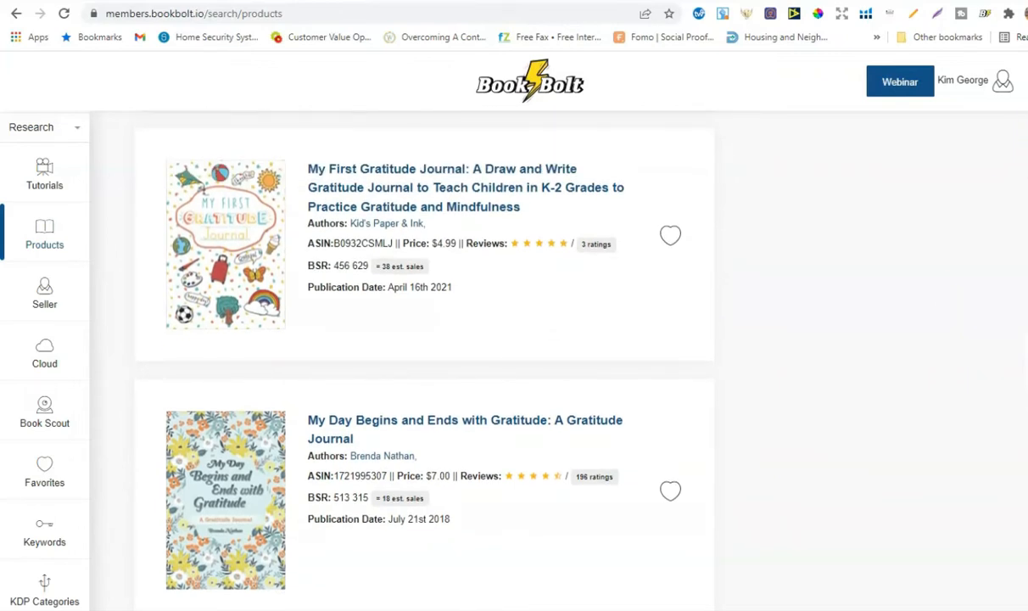
scroll(966, 346, "down", 6)
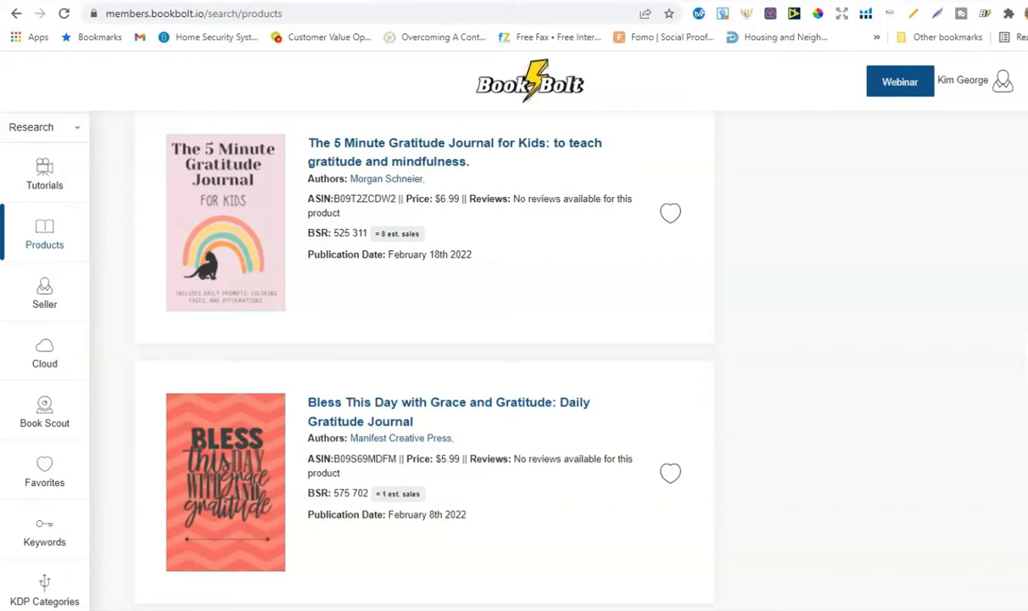
scroll(425, 356, "down", 5)
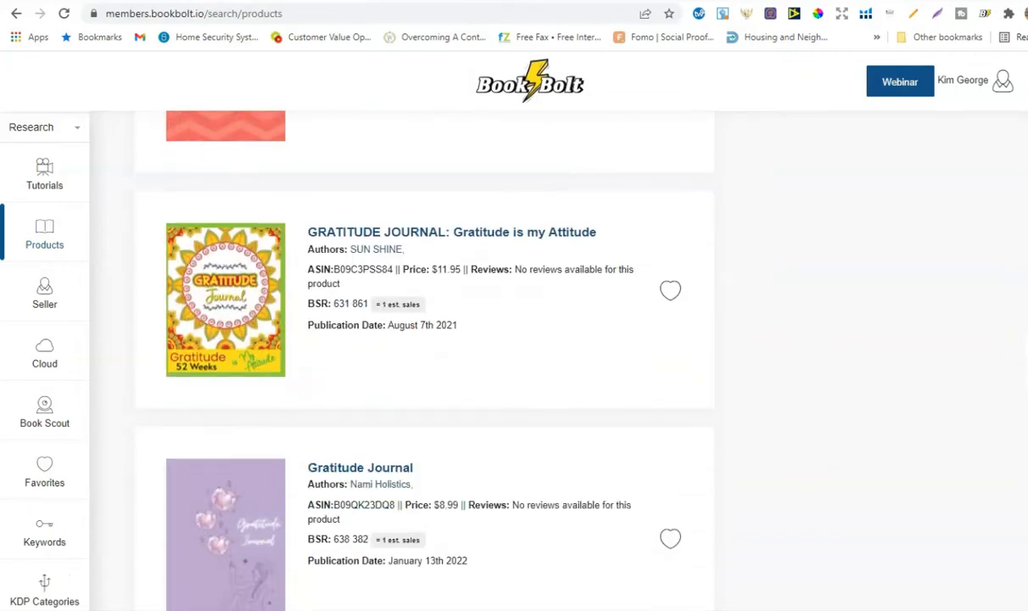
scroll(424, 356, "down", 1)
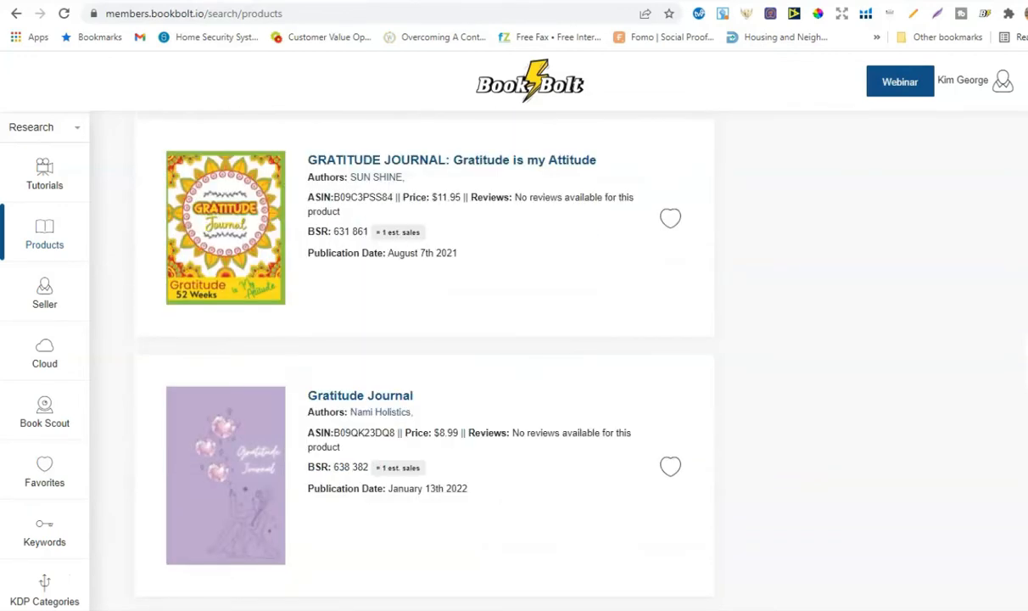
scroll(424, 356, "down", 10)
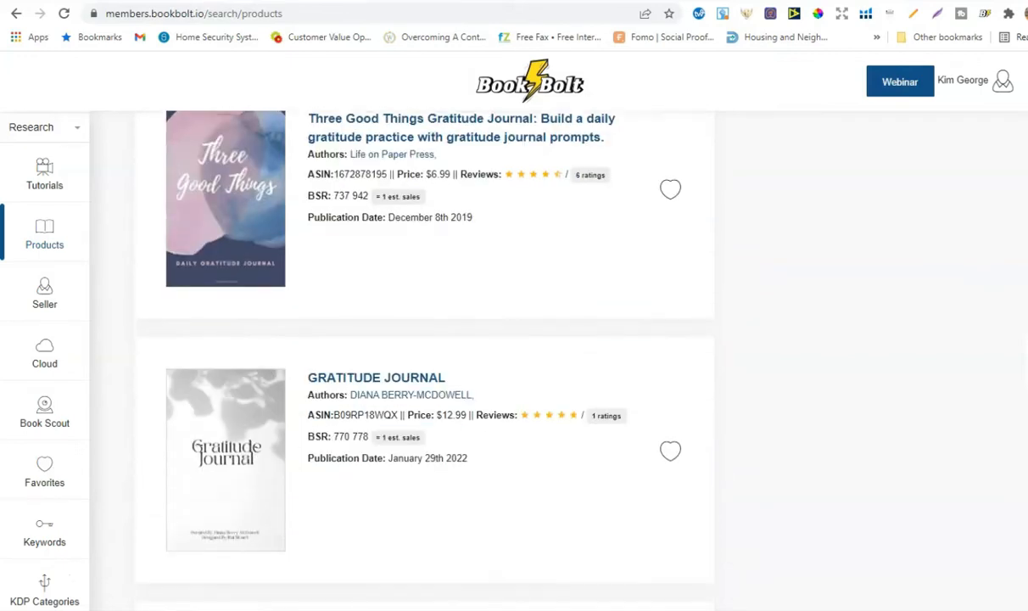
scroll(424, 356, "down", 10)
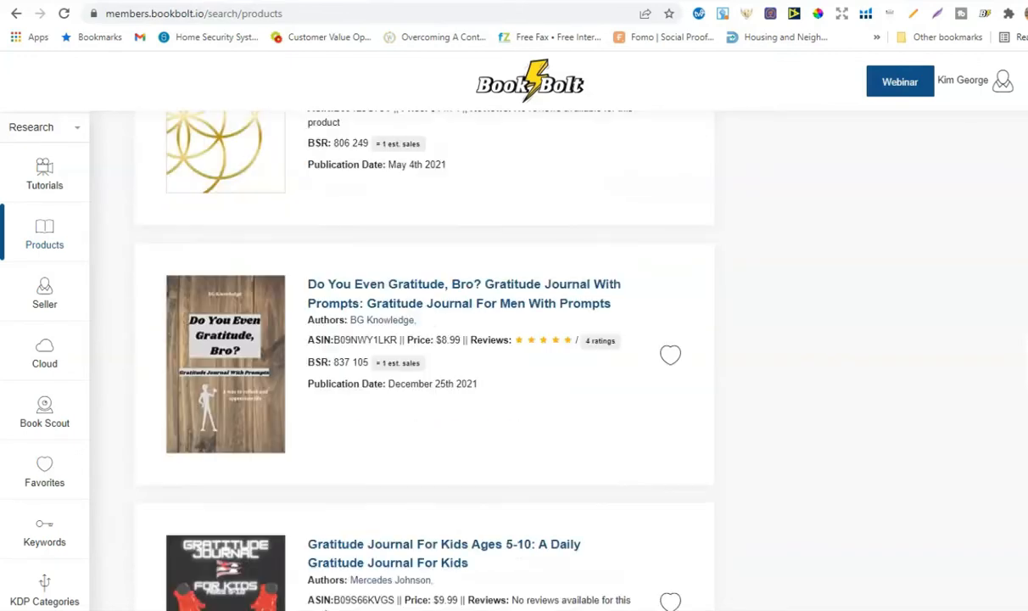
scroll(425, 356, "down", 10)
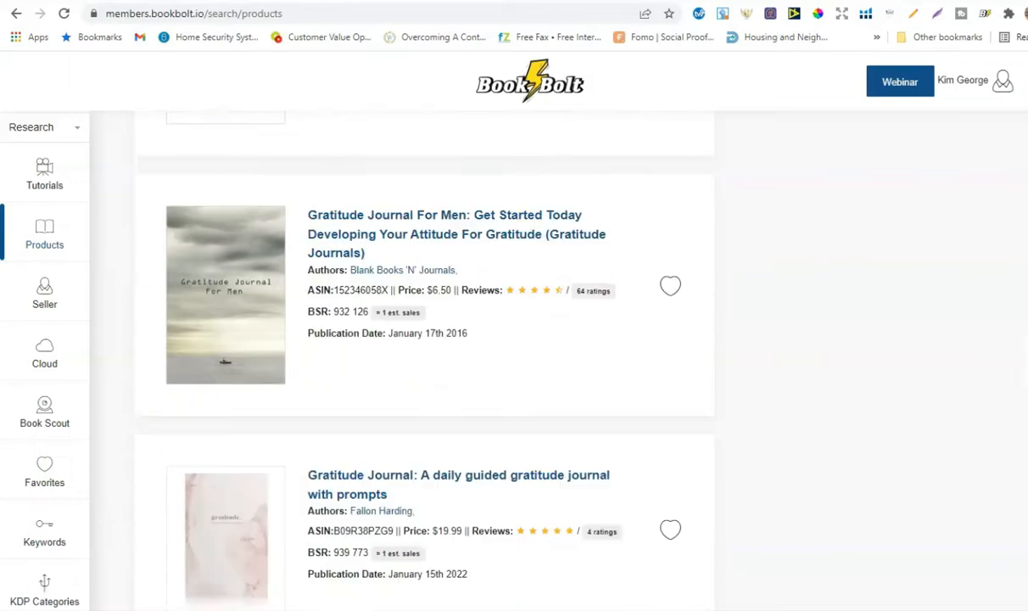
scroll(424, 356, "down", 5)
scroll(425, 356, "up", 20)
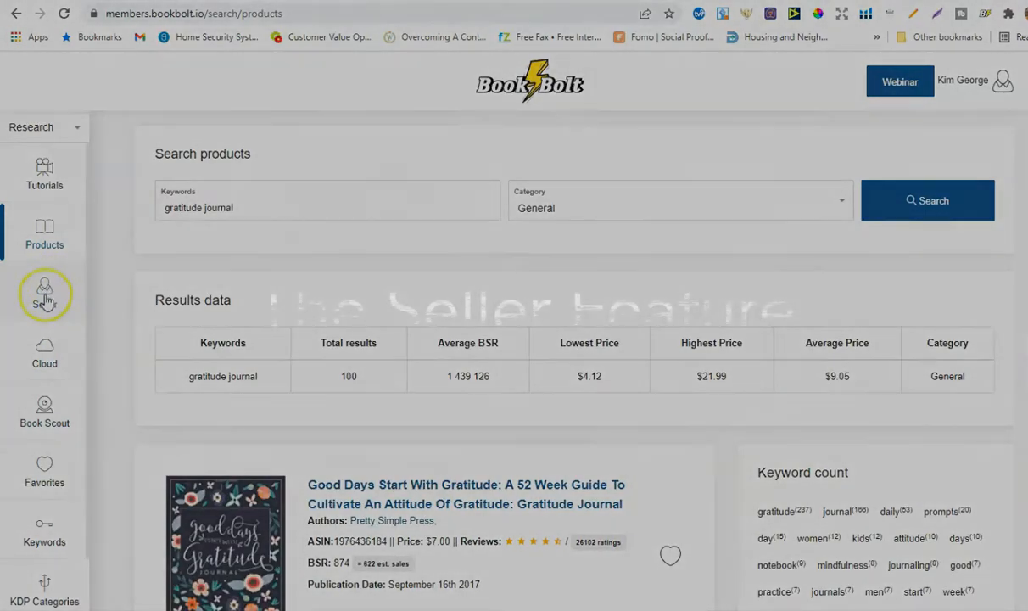
- Open the seller search and look at its seller name field
left_click(45, 295)
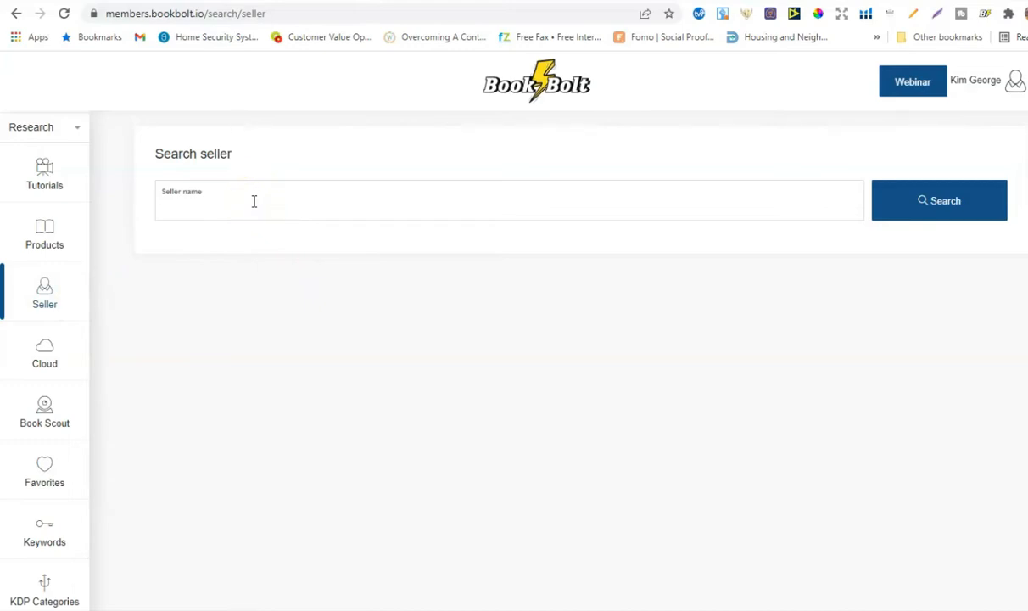
left_click(255, 206)
left_click(368, 405)
- Open the Cloud bestseller search and set its category to Log Book
left_click(48, 367)
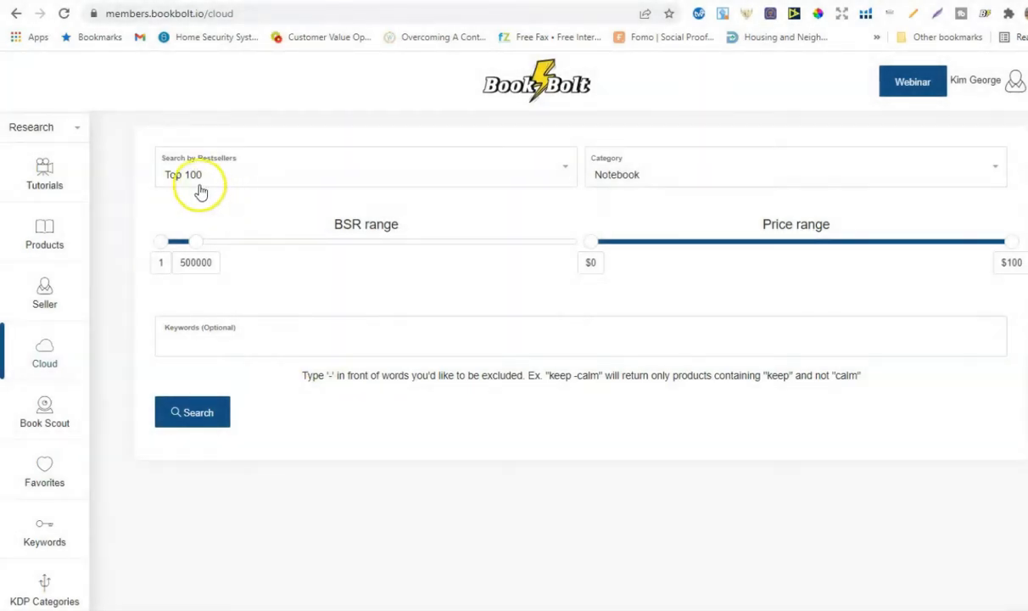
left_click(182, 176)
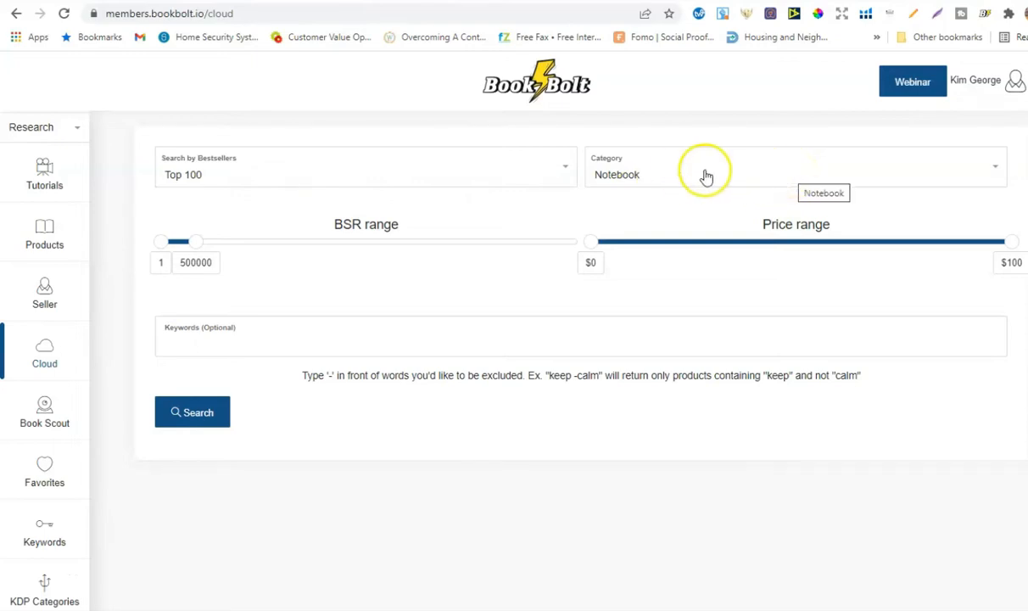
left_click(744, 175)
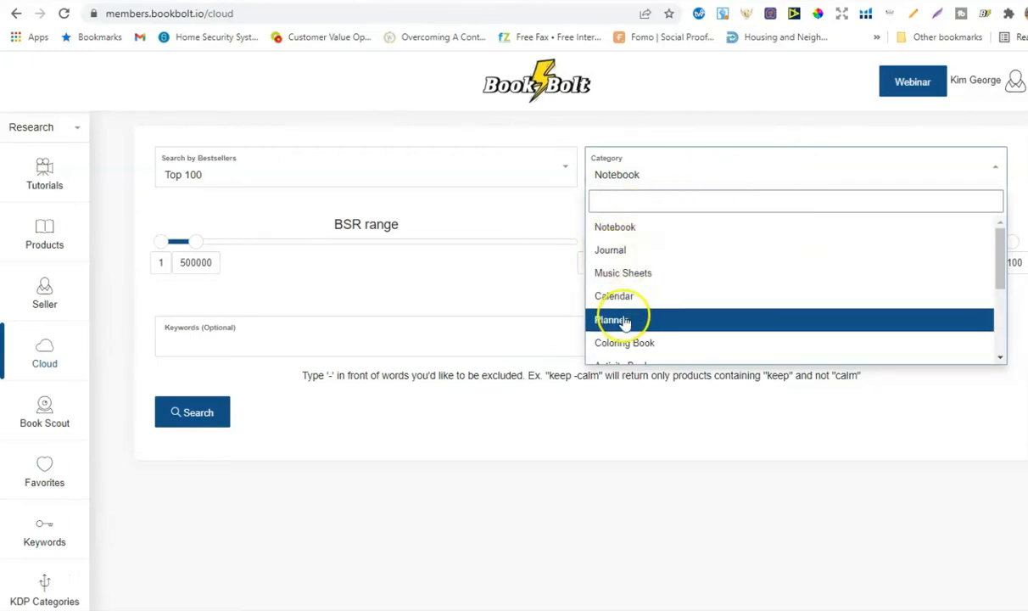
scroll(644, 318, "down", 1)
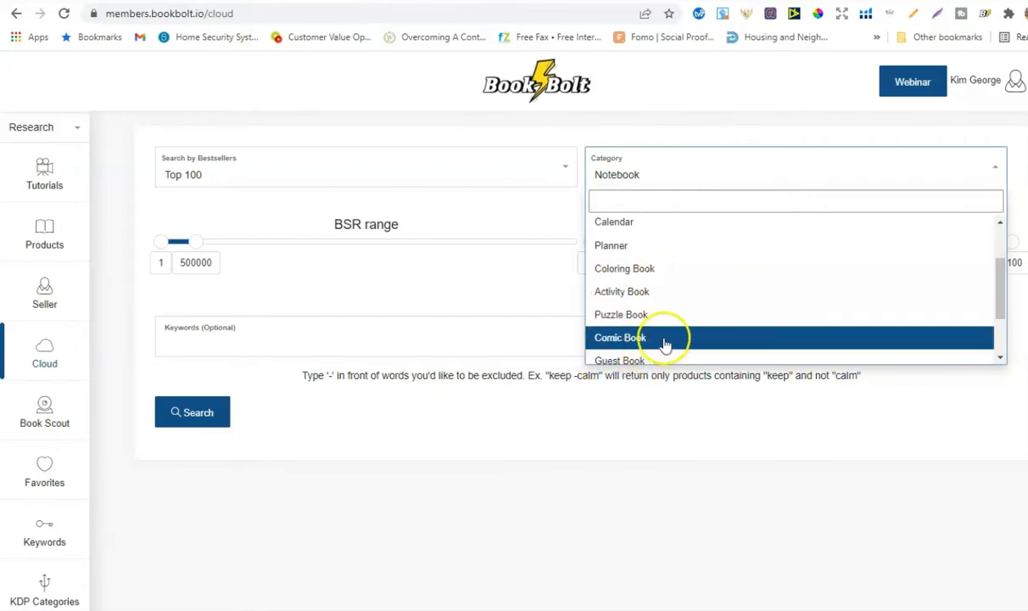
scroll(667, 341, "down", 1)
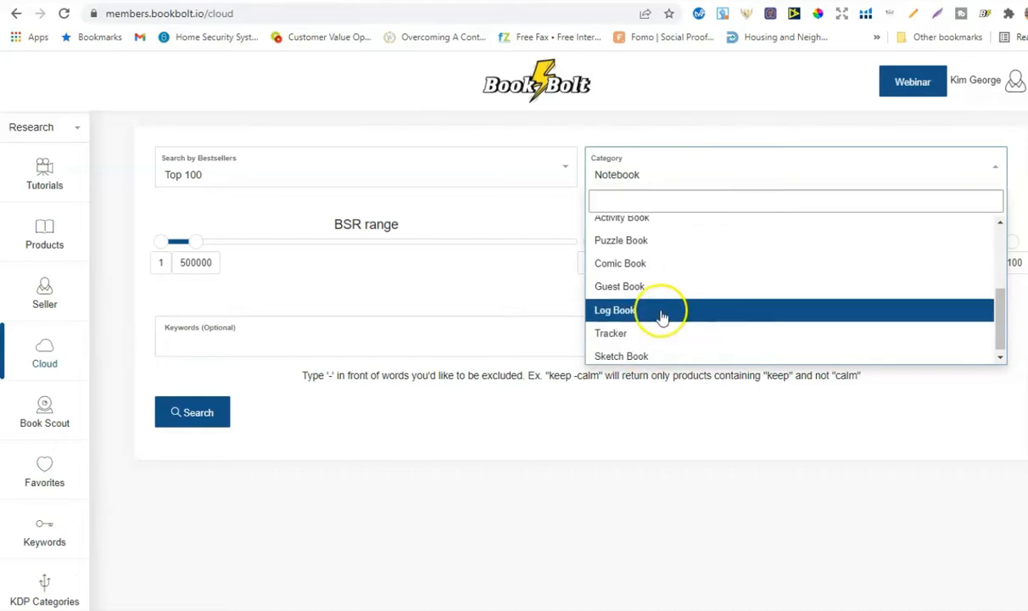
left_click(662, 316)
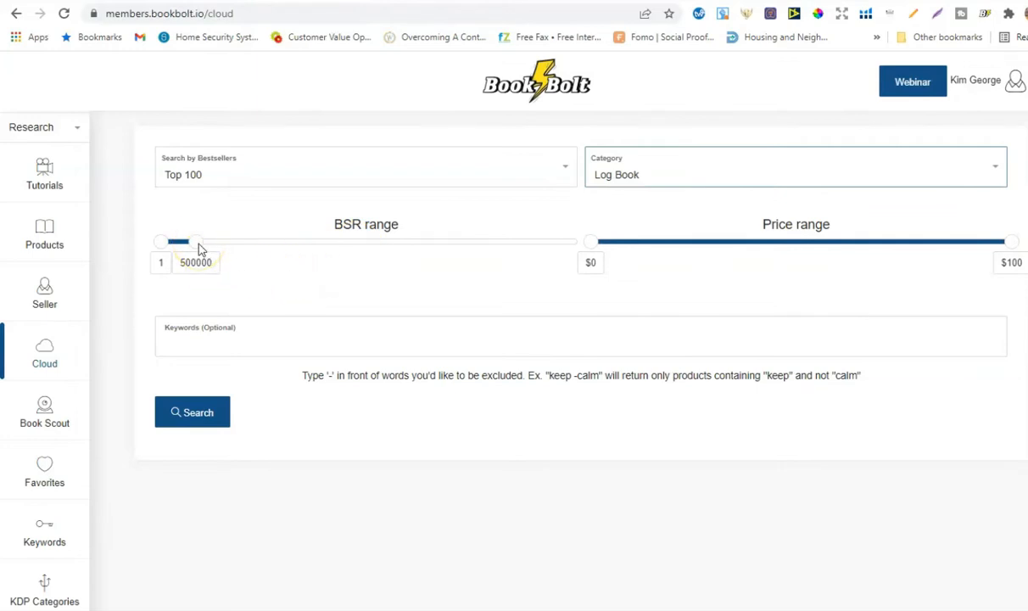
- Limit the search to a maximum BSR of 287611 and a maximum price of $15, and run it
left_click(199, 244)
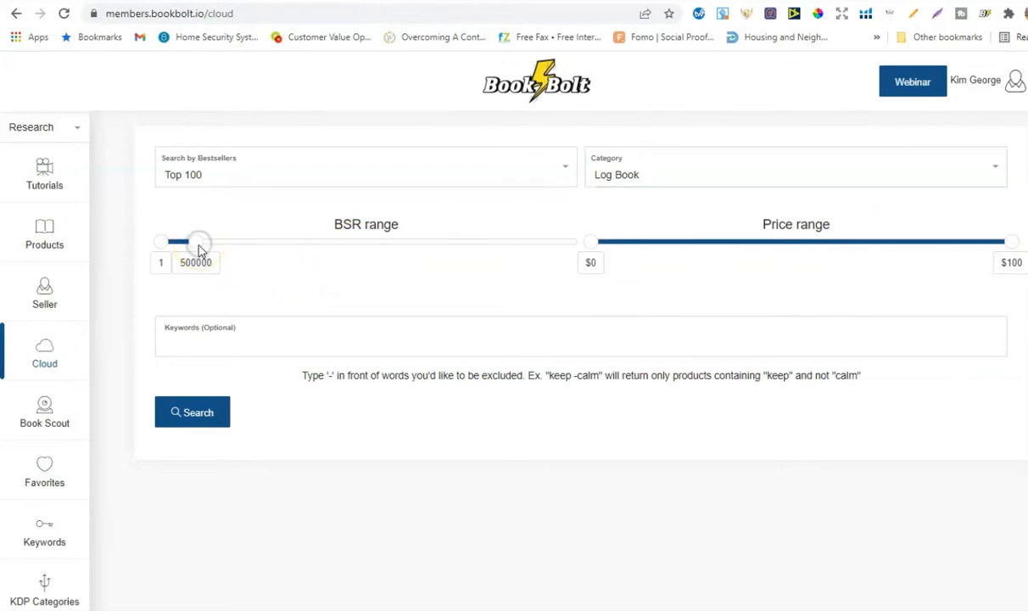
left_click_drag(199, 245, 184, 244)
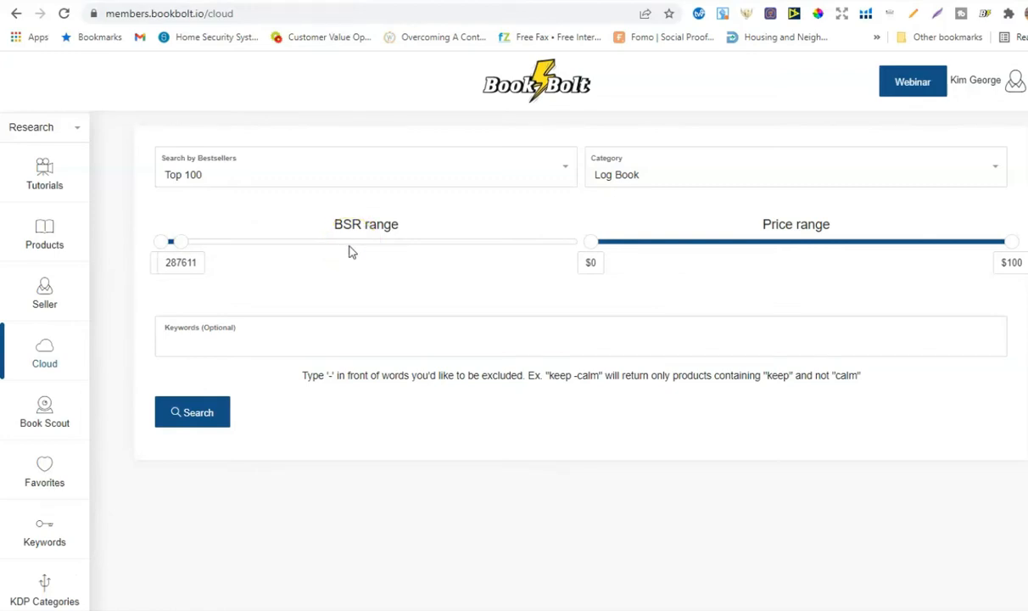
left_click(327, 254)
left_click_drag(1007, 243, 657, 245)
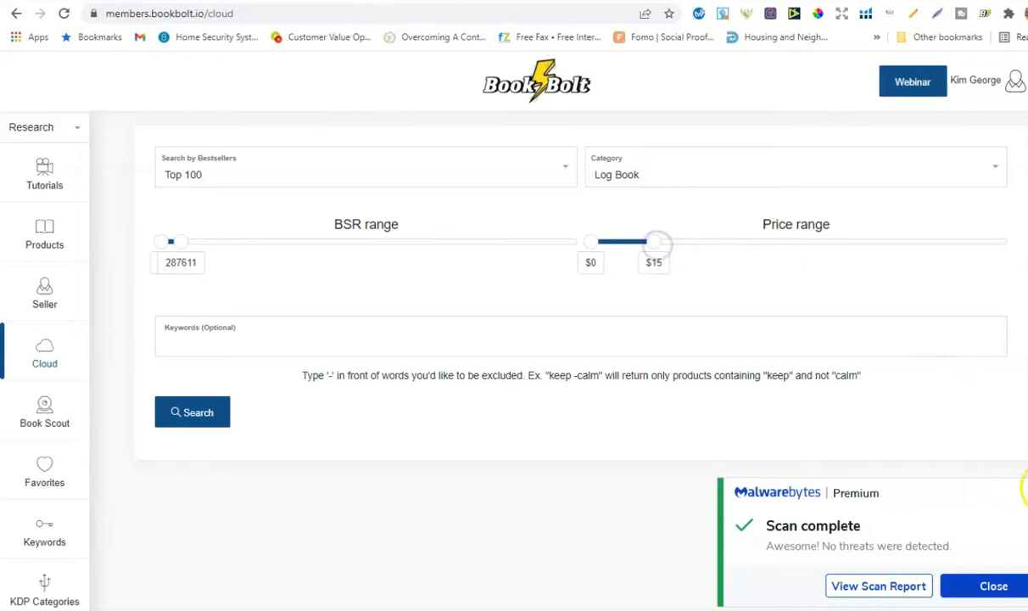
left_click(190, 416)
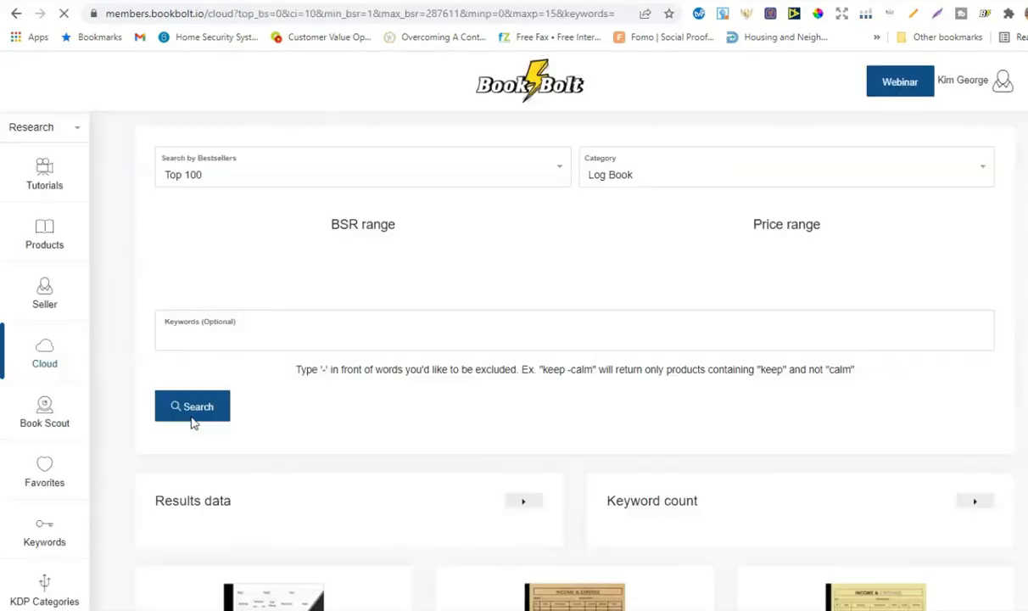
- Browse the log book bestsellers, comparing their covers, titles, ratings, prices, BSR and estimated monthly sales
scroll(575, 360, "down", 5)
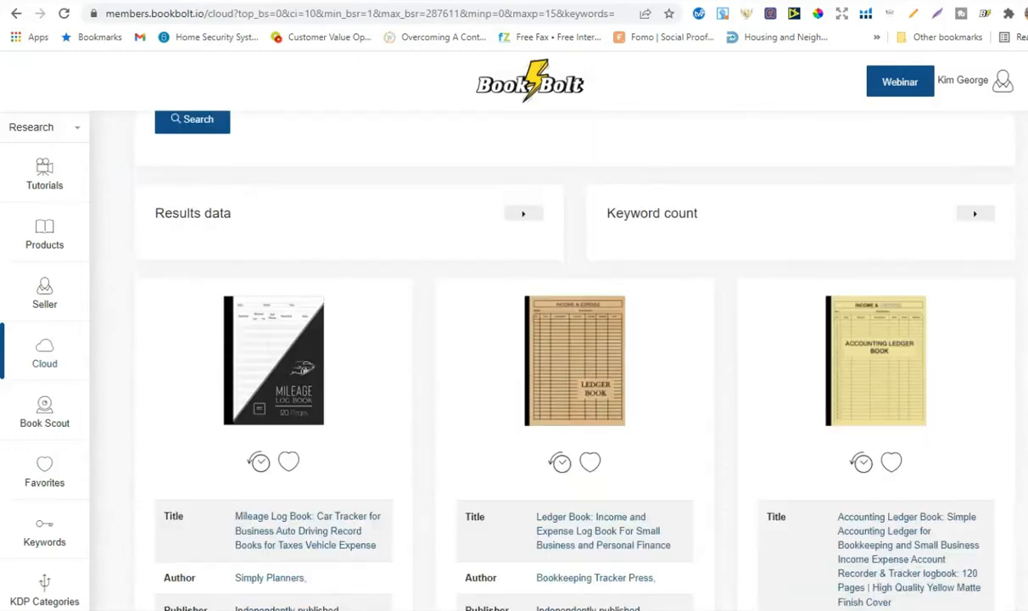
scroll(575, 360, "down", 7)
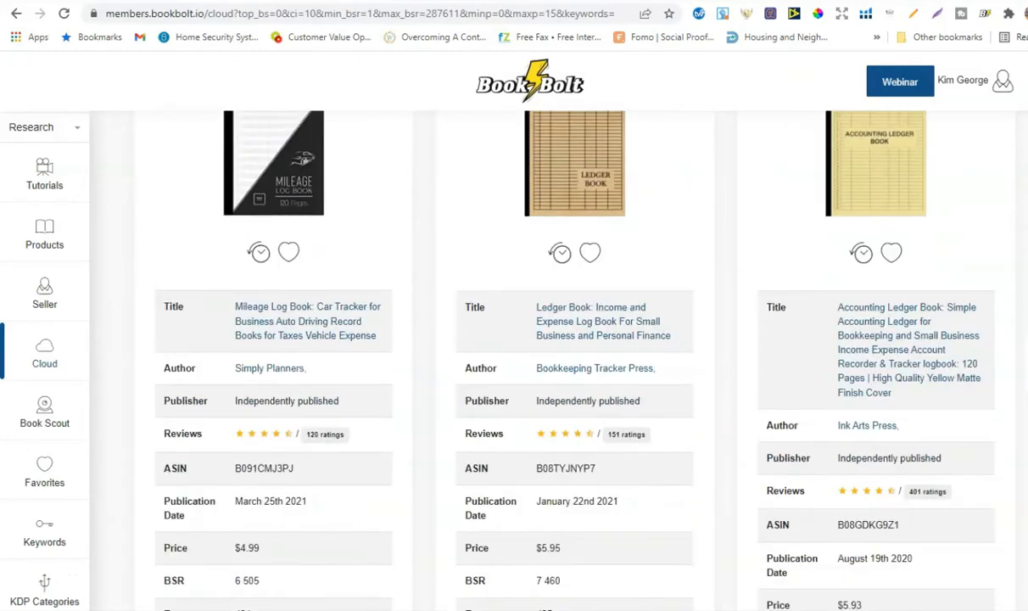
scroll(575, 360, "down", 3)
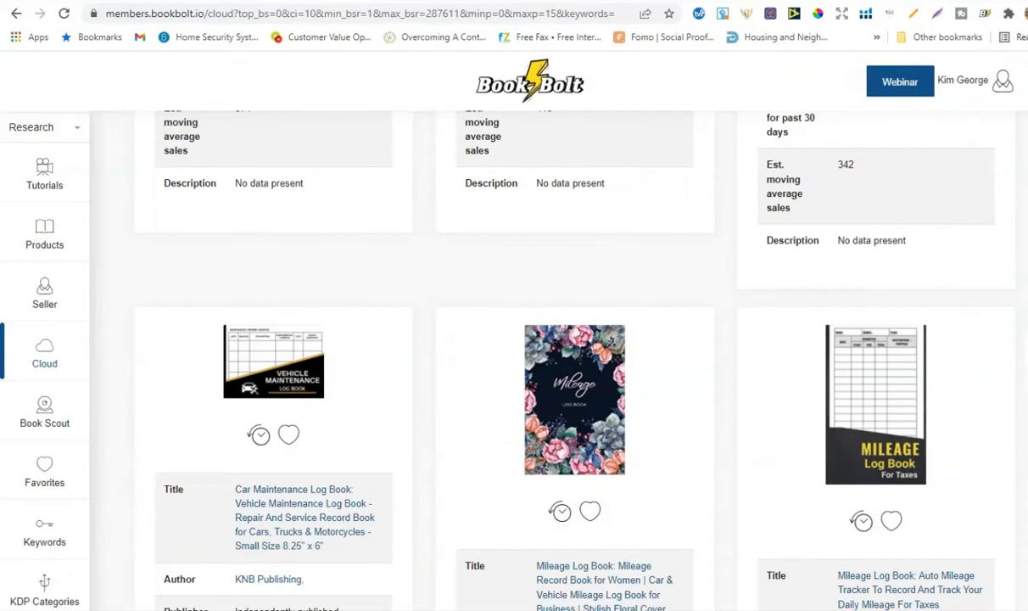
scroll(575, 360, "down", 1)
scroll(575, 361, "down", 2)
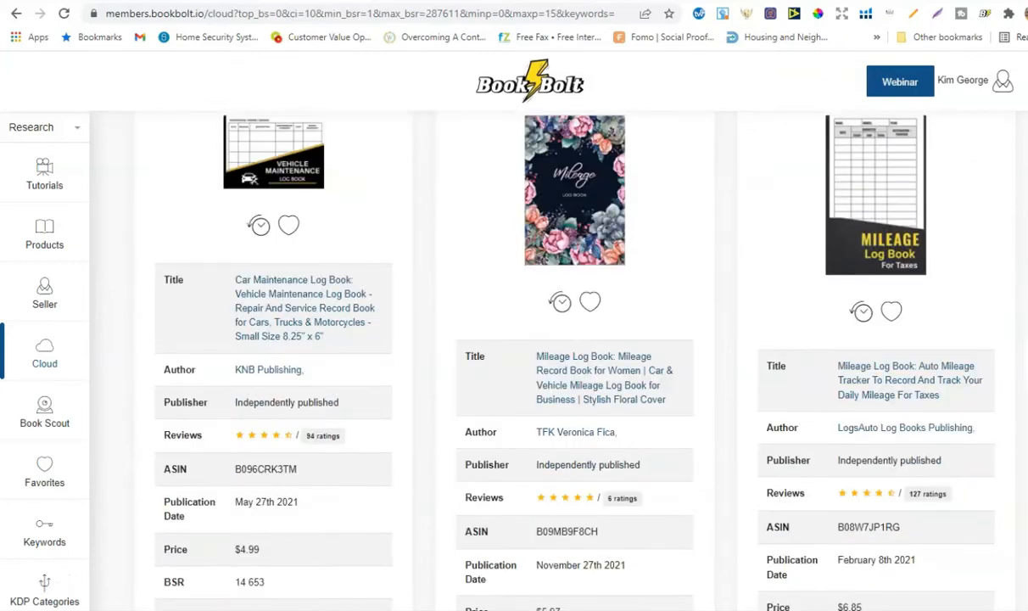
scroll(575, 361, "down", 6)
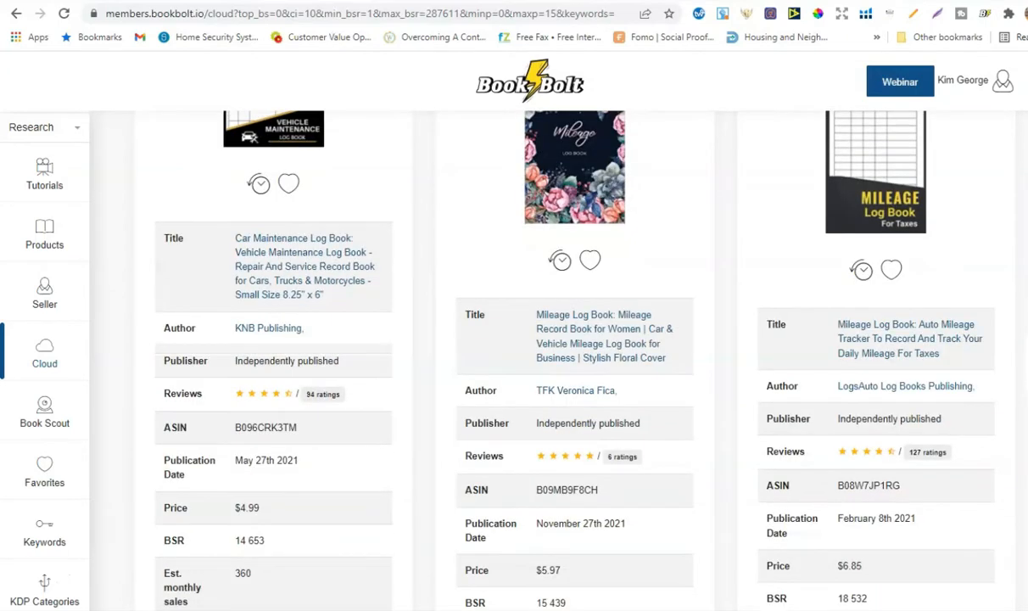
scroll(575, 361, "down", 2)
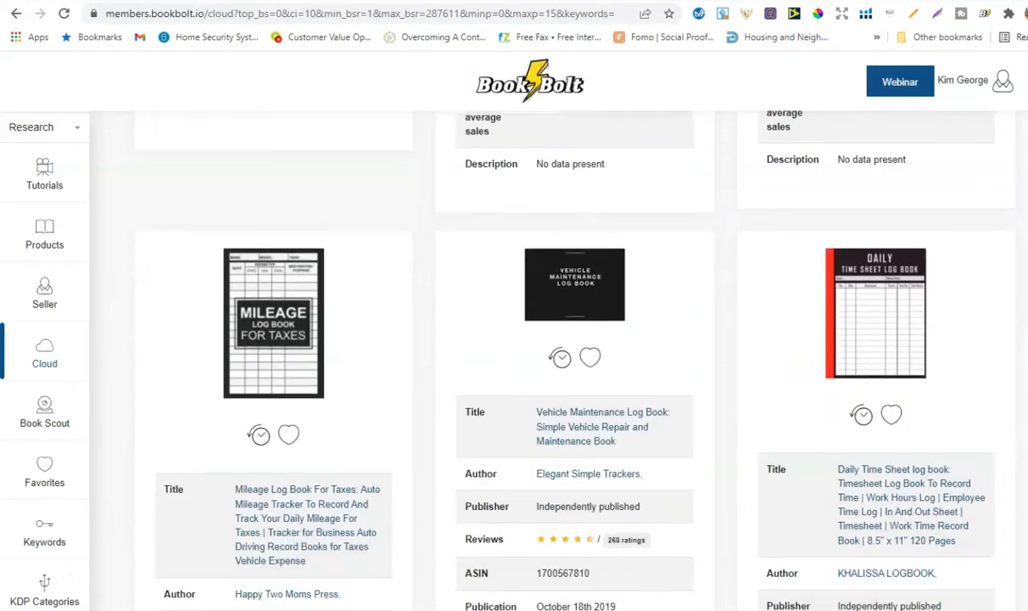
scroll(575, 360, "down", 1)
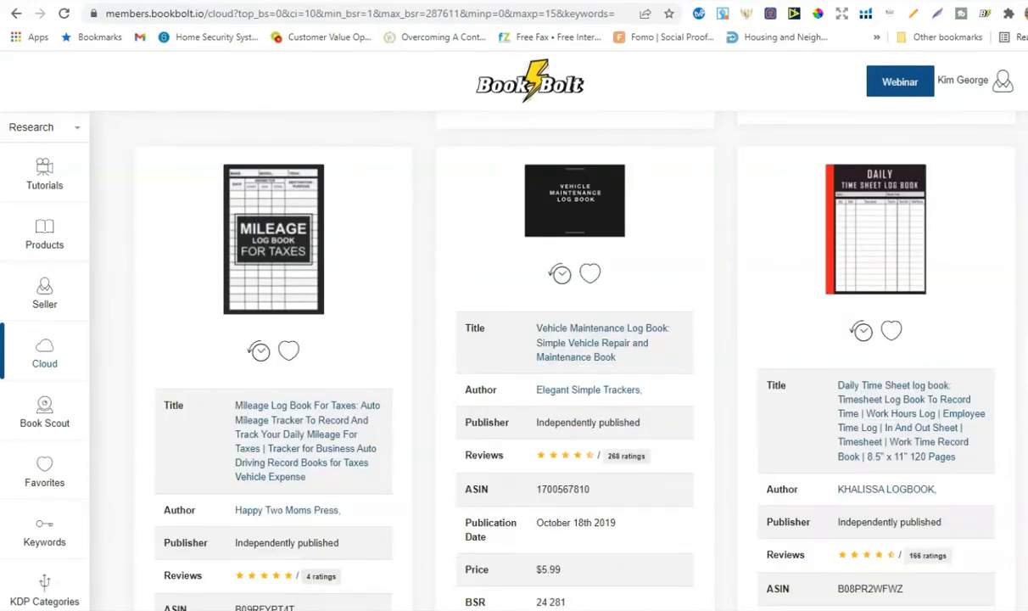
scroll(575, 360, "down", 10)
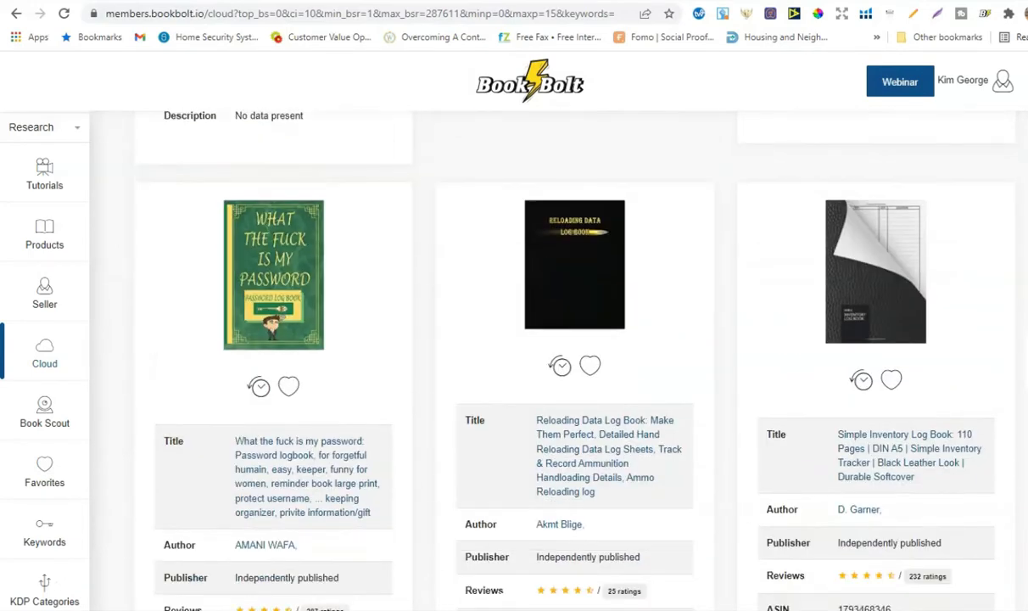
scroll(575, 360, "down", 1)
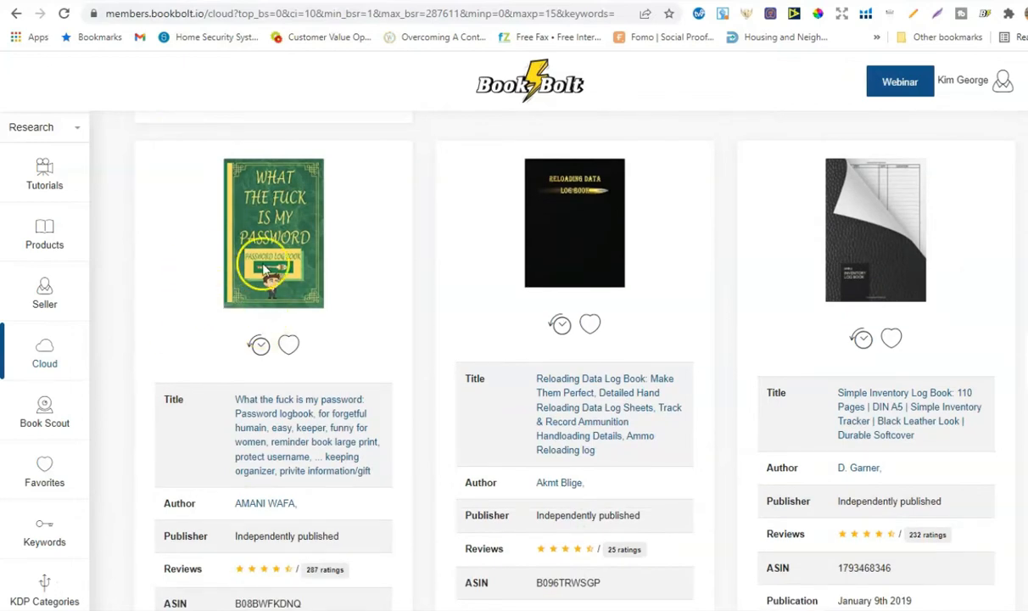
scroll(575, 360, "down", 3)
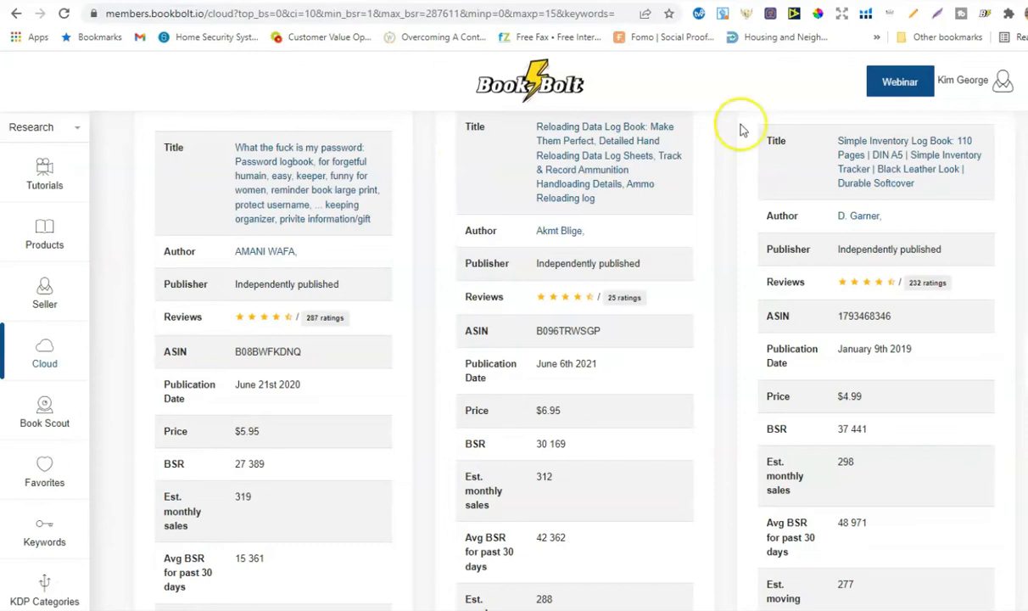
scroll(563, 363, "down", 6)
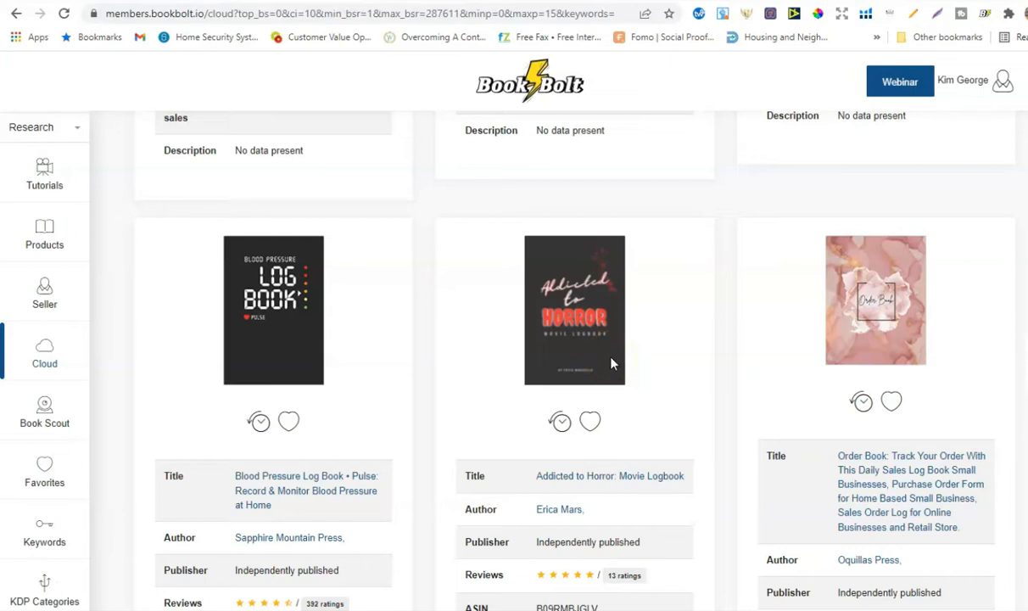
- Examine the details of the "Addicted to Horror: Movie Logbook" listing and highlight its BSR
left_click(586, 316)
scroll(515, 357, "down", 3)
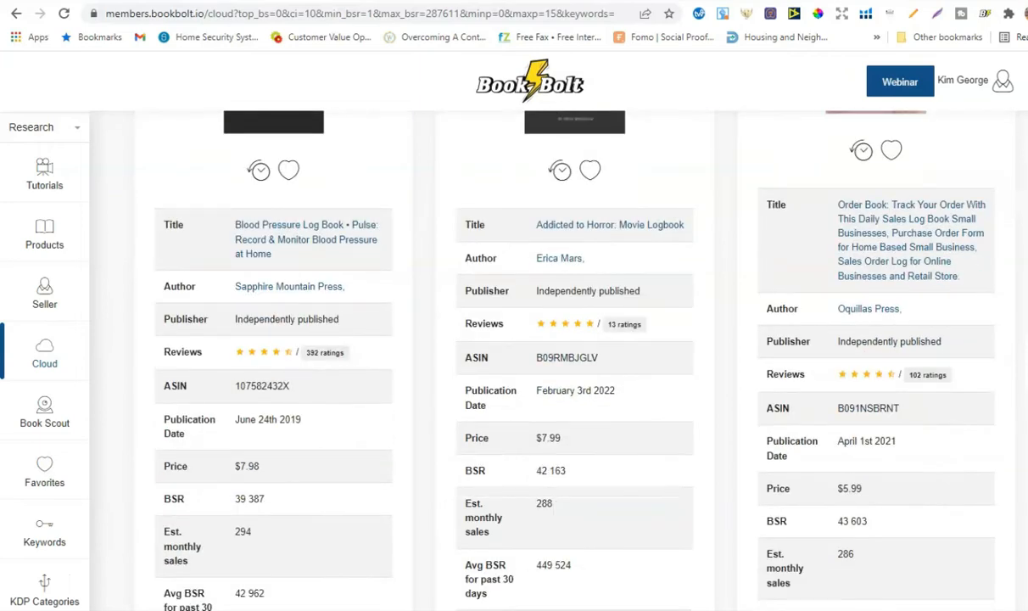
scroll(514, 356, "down", 2)
left_click_drag(570, 345, 532, 349)
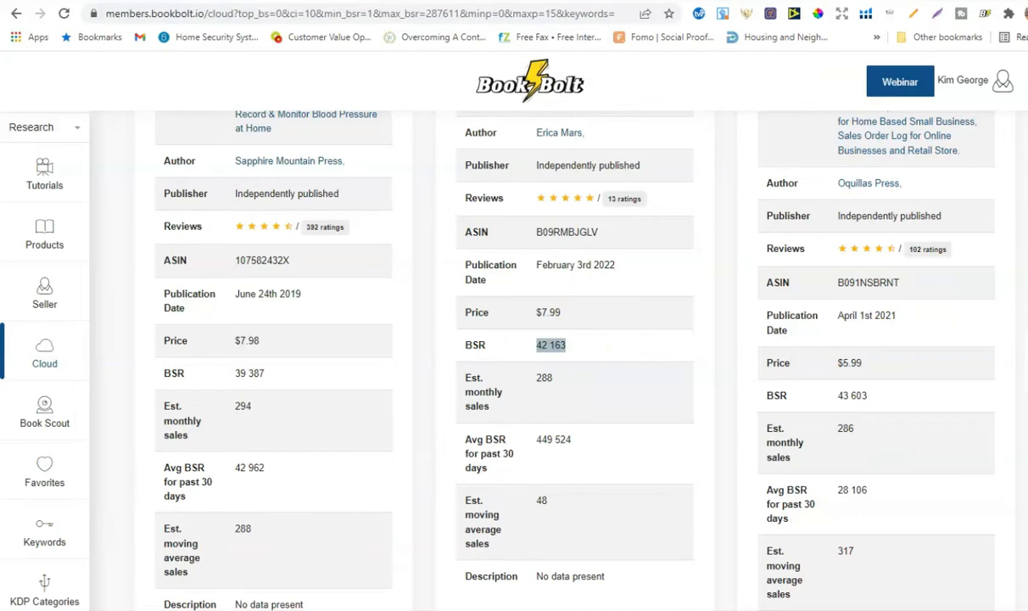
- Skim further log book listings and return to the Cloud search form
scroll(545, 341, "down", 9)
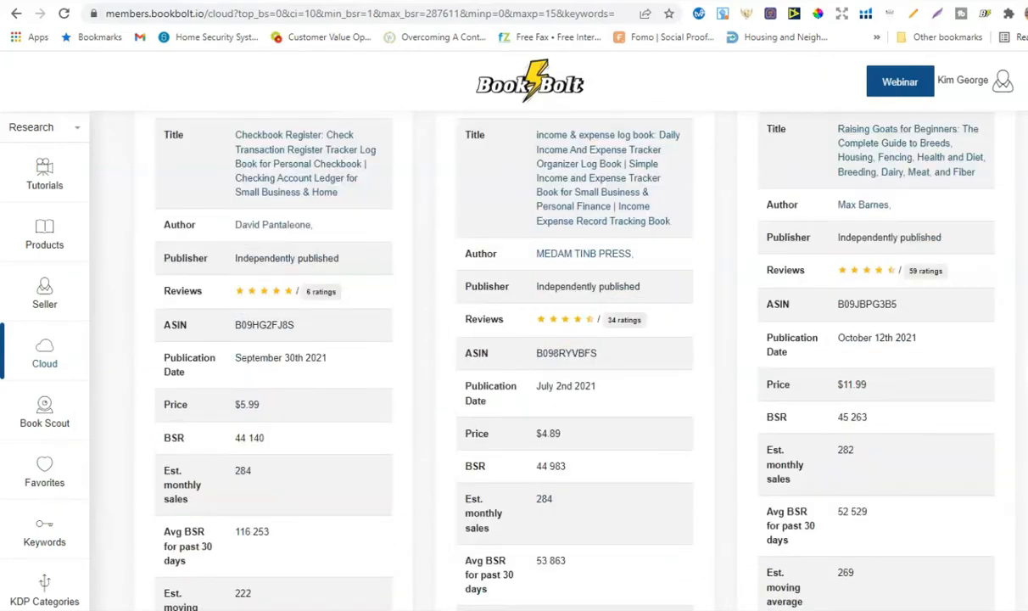
scroll(545, 341, "down", 14)
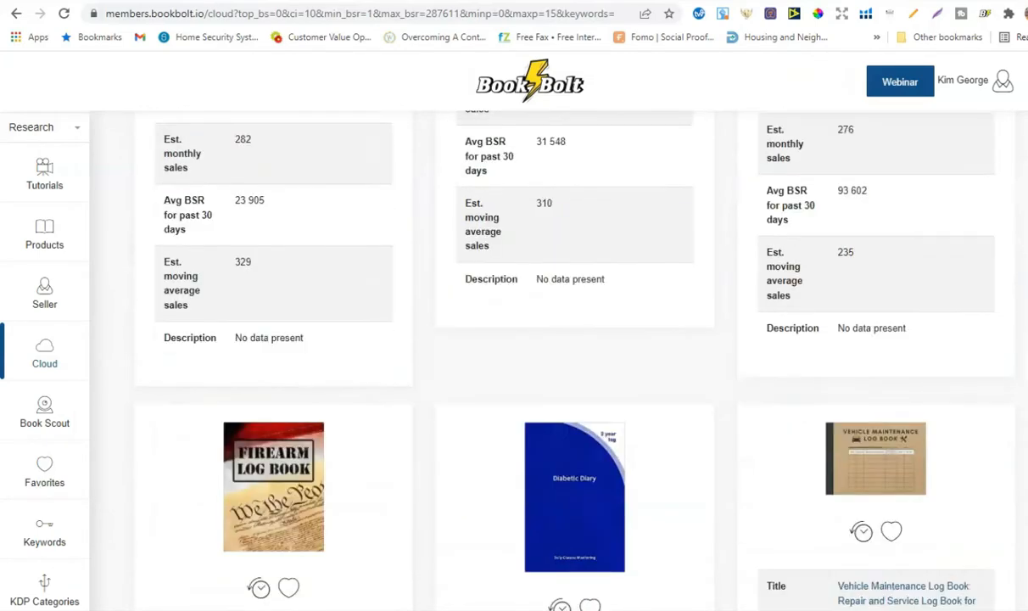
scroll(560, 361, "up", 20)
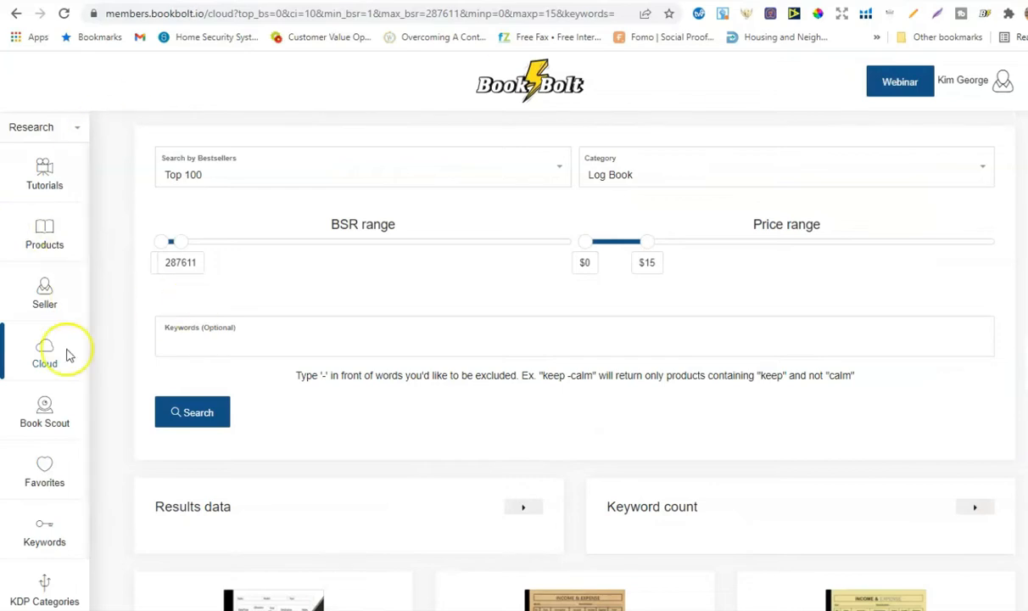
- Open Book Scout and review its supported publishers, lookup allowance and ASIN search field
scroll(39, 411, "down", 1)
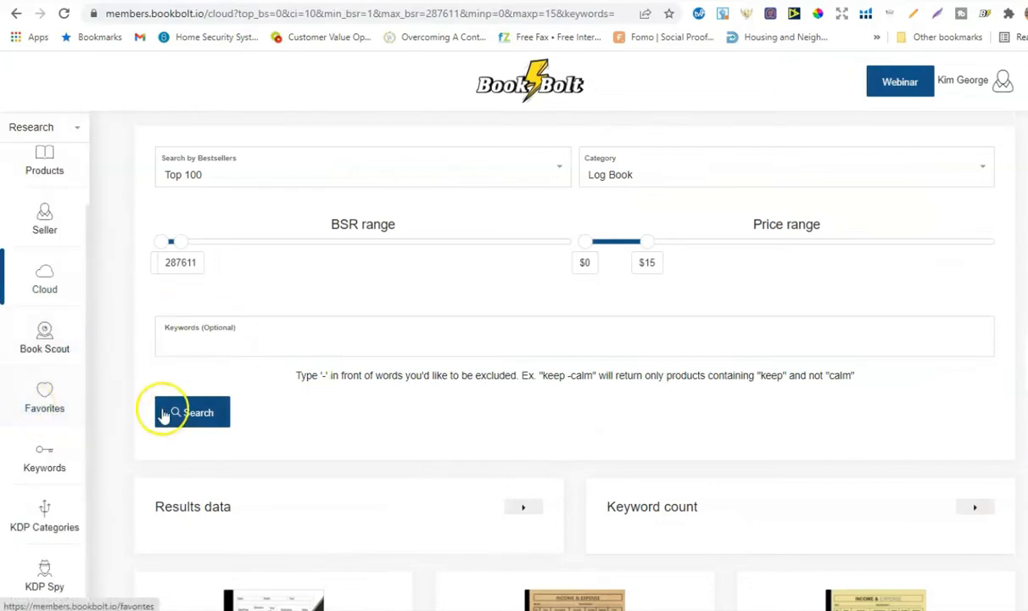
left_click(45, 360)
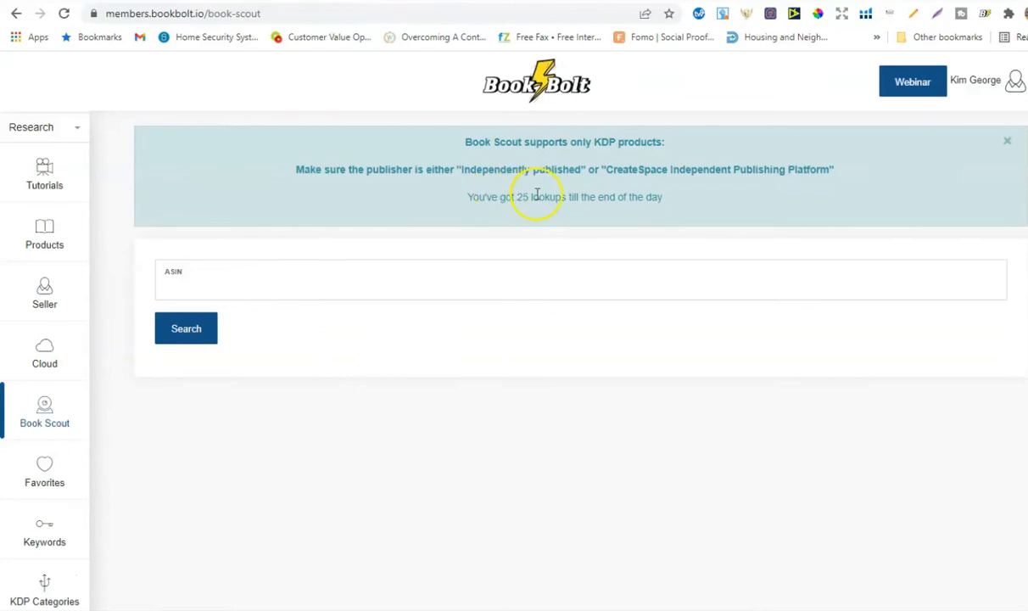
scroll(64, 413, "down", 2)
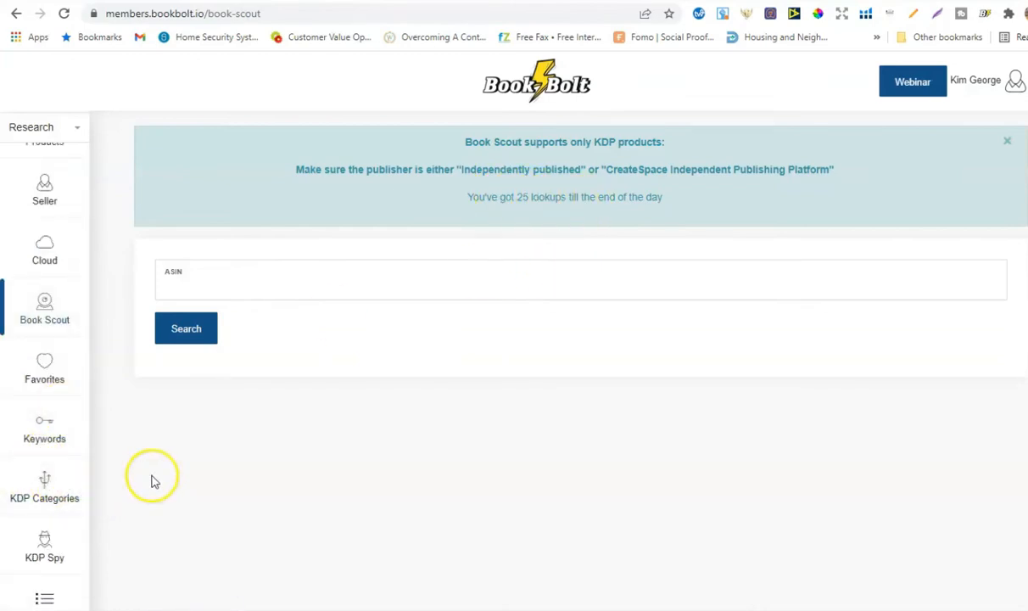
scroll(48, 424, "up", 2)
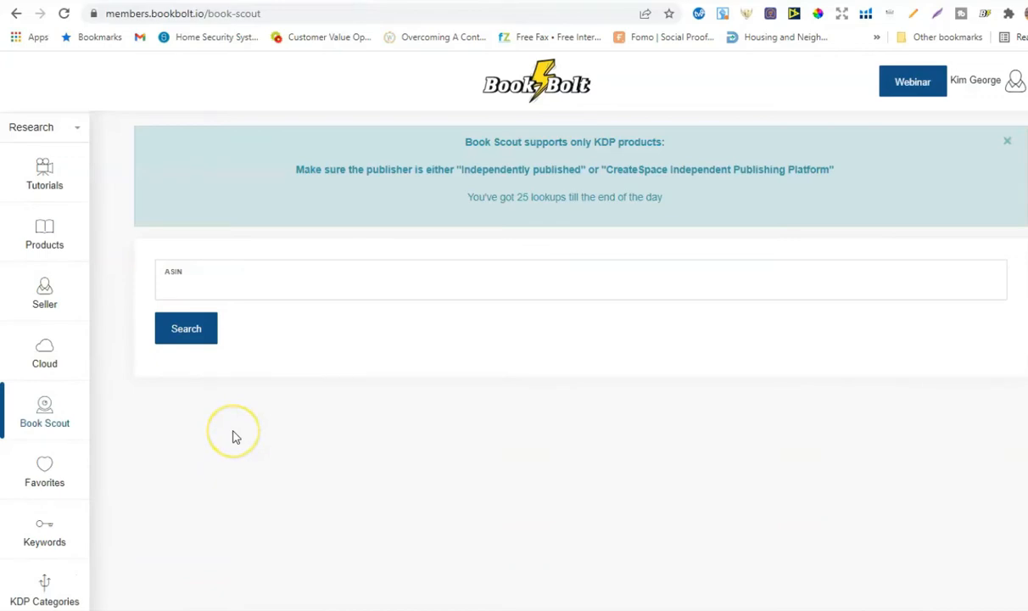
- Switch from the Research tools to the Create tools and open PuzzleWiz
left_click(77, 133)
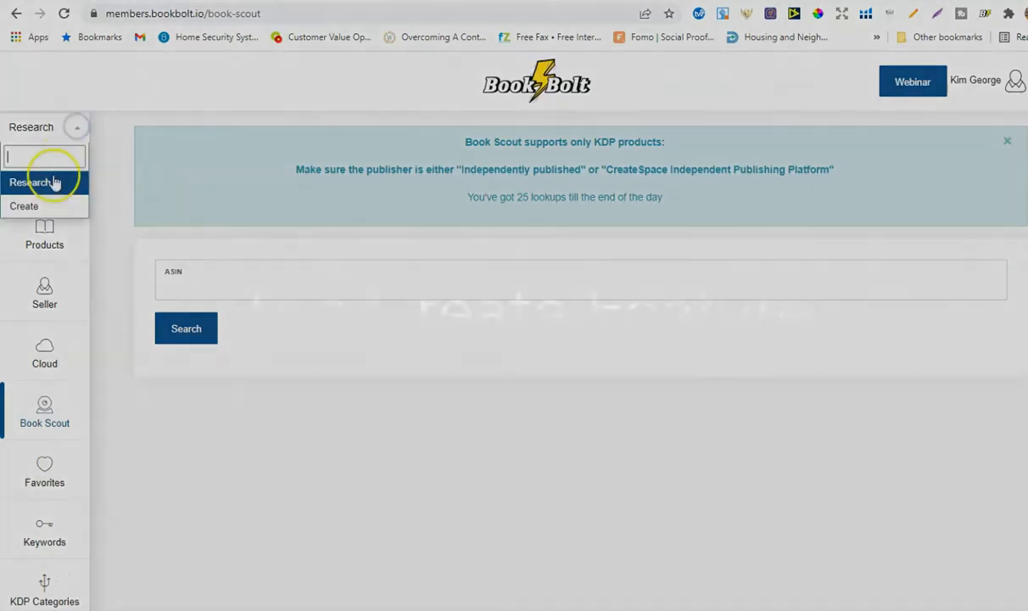
left_click(34, 207)
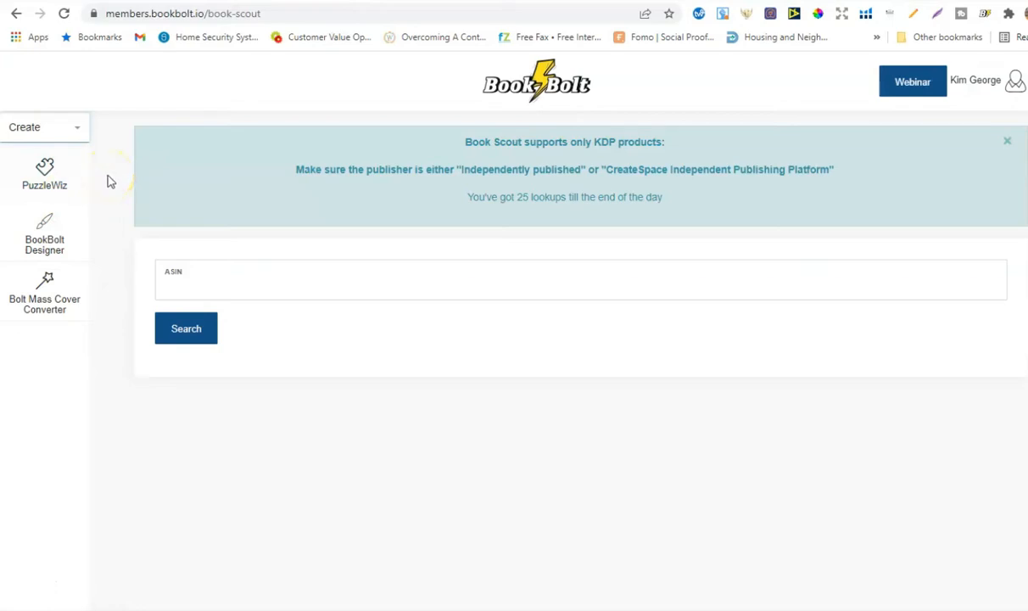
left_click(46, 185)
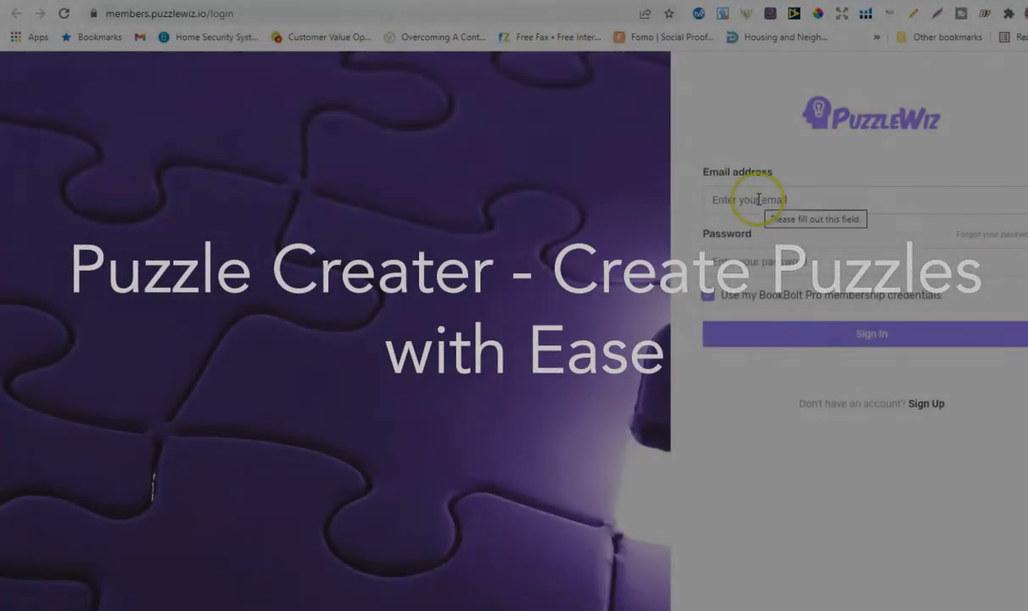
- Sign in to PuzzleWiz with the account e-mail and password, using the BookBolt Pro membership credentials
left_click(758, 200)
left_click(769, 231)
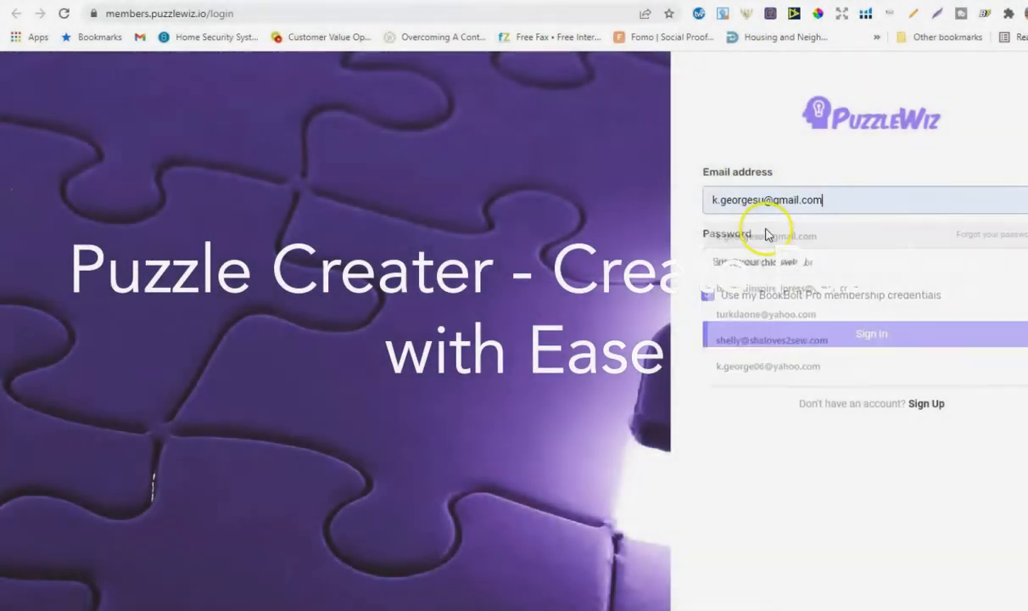
left_click(742, 255)
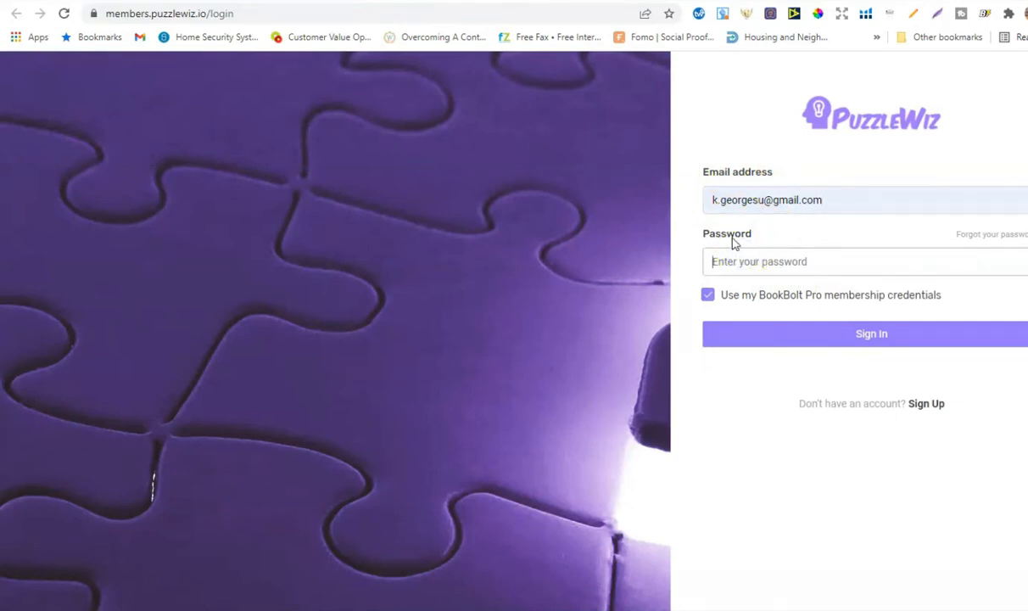
type("••••••••")
key("Return")
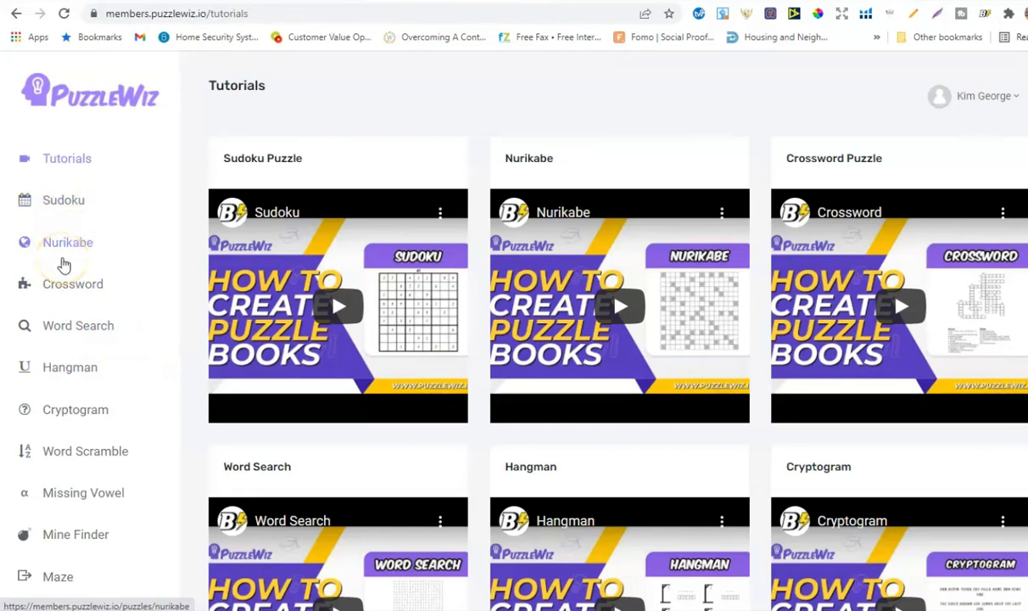
- Look through the Crossword, Word Search, Word Scramble, Missing Vowel and Mine Finder puzzle generators and their settings
left_click(72, 291)
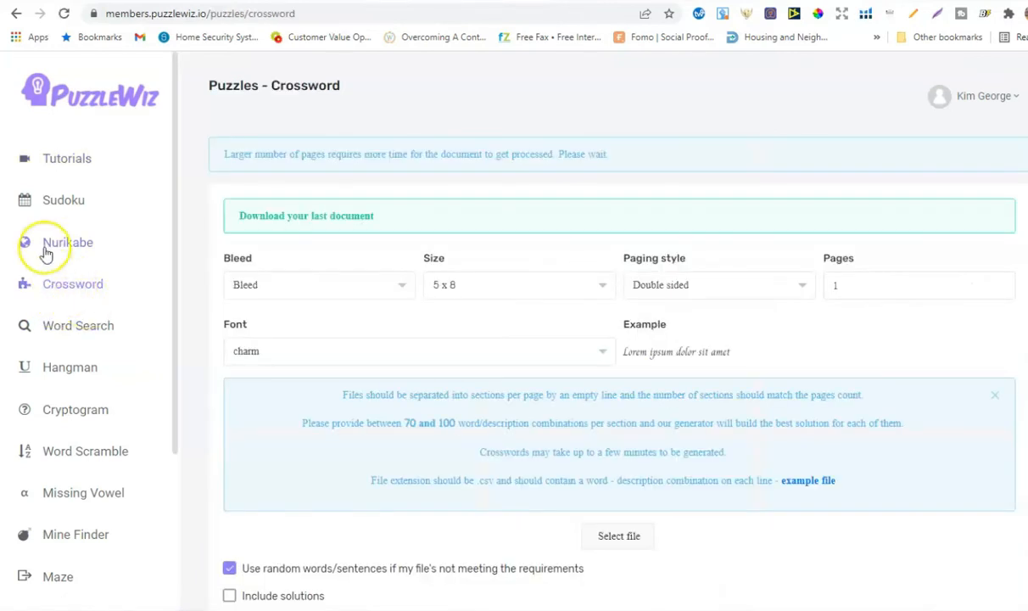
left_click(76, 332)
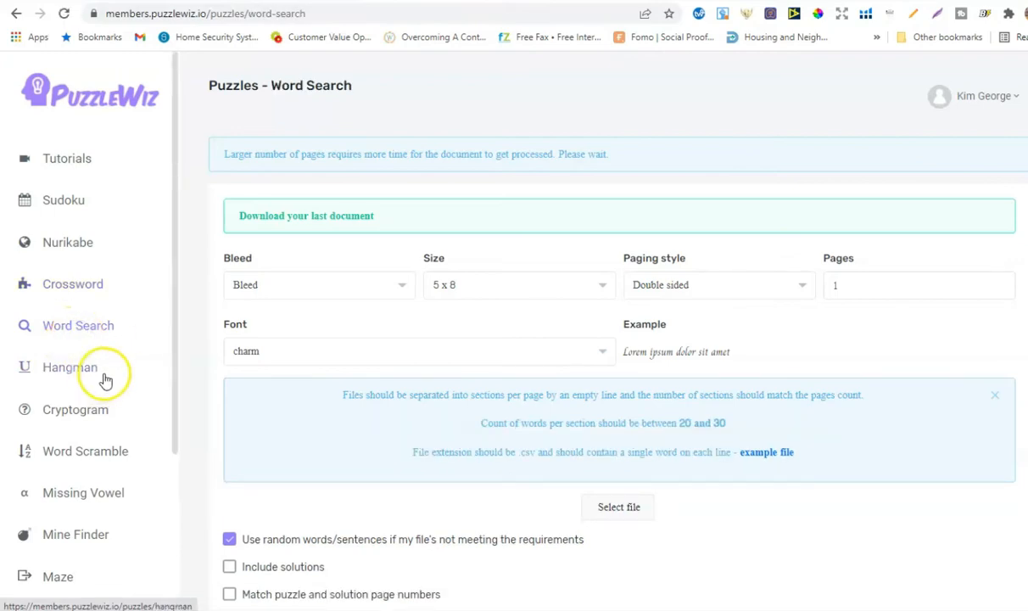
left_click(109, 458)
left_click(100, 496)
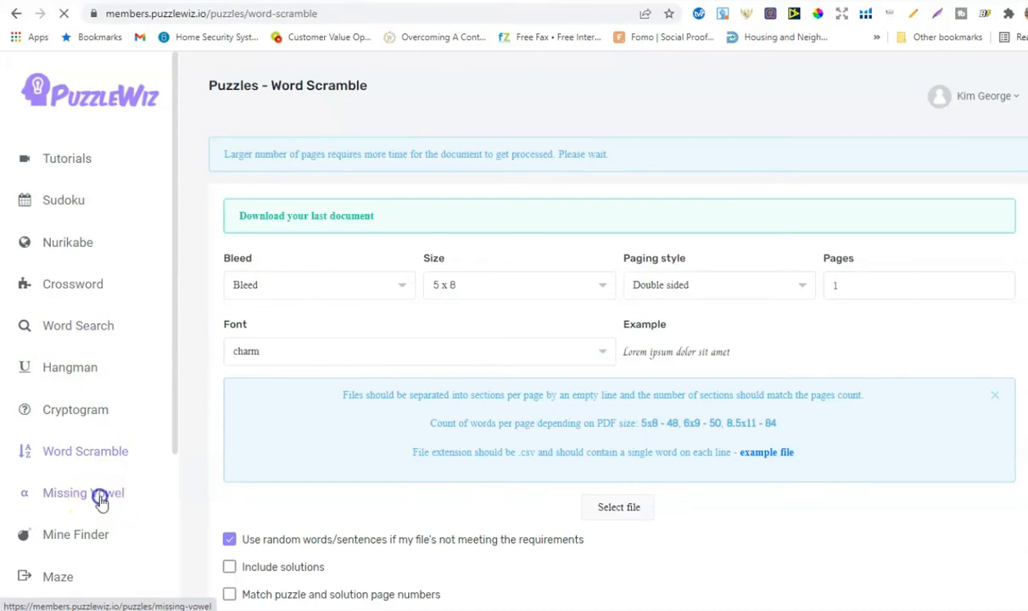
scroll(229, 414, "down", 3)
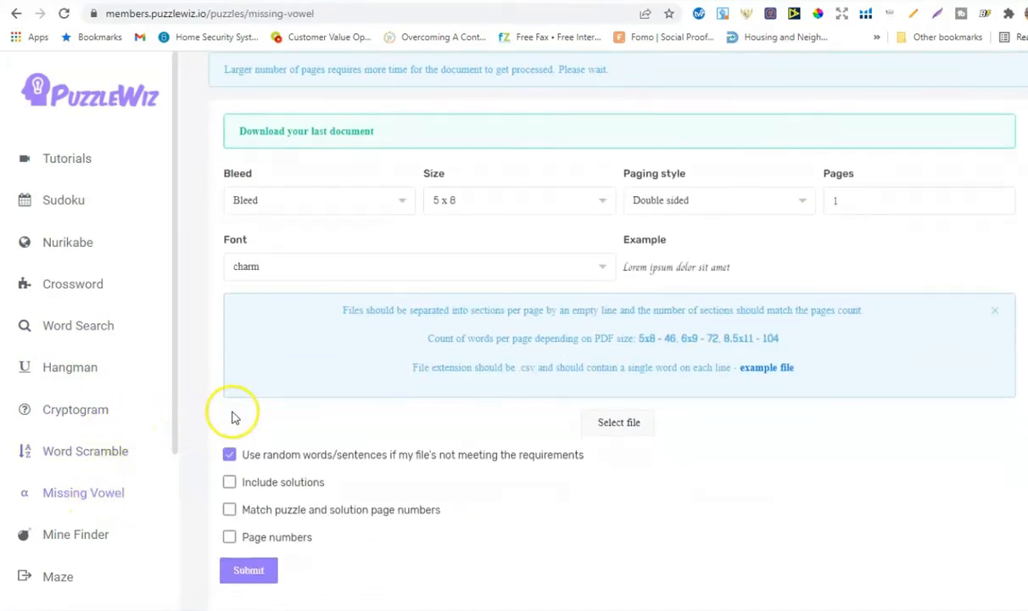
left_click(80, 532)
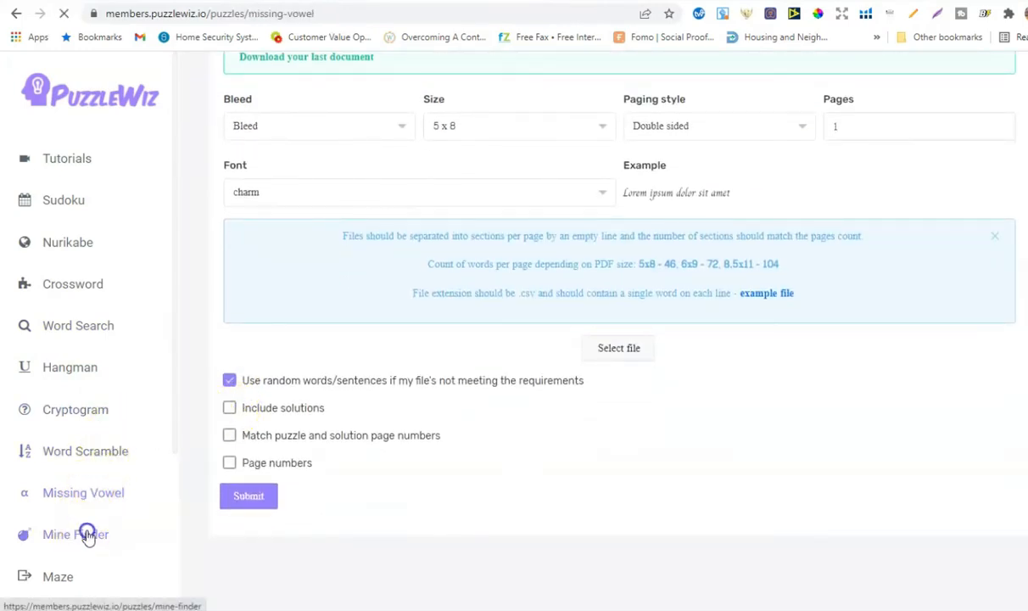
scroll(118, 452, "up", 1)
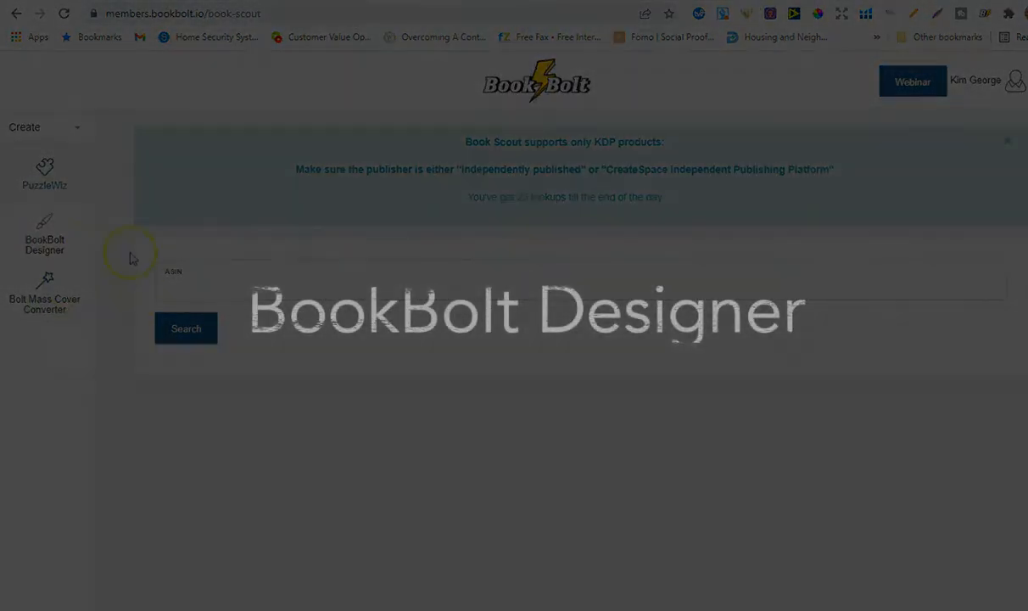
- Open BookBolt Designer from the Book Bolt Create tools and log in with the account e-mail and password
left_click(47, 242)
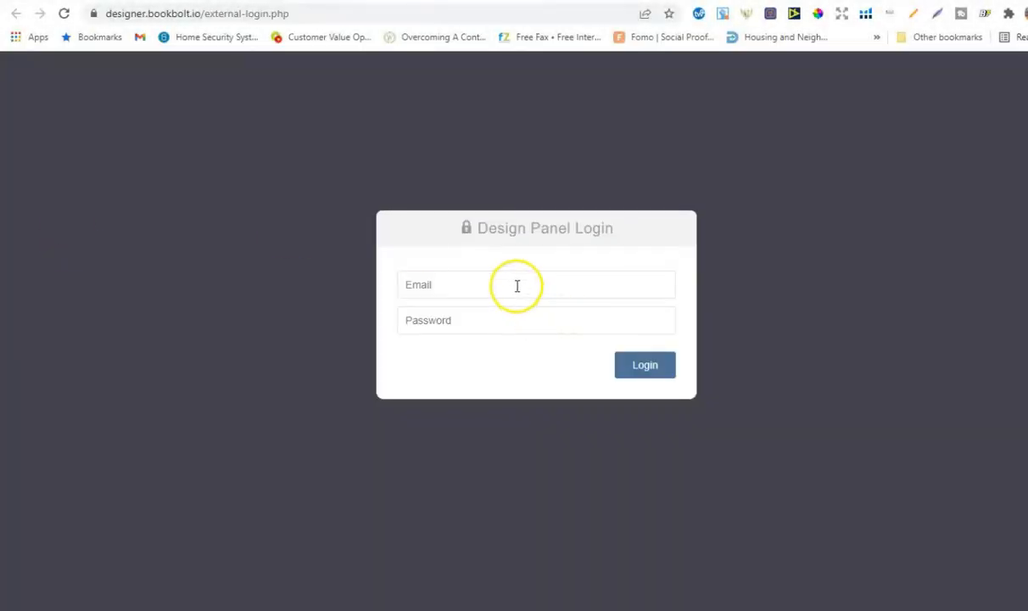
left_click(450, 285)
left_click(462, 320)
left_click(471, 333)
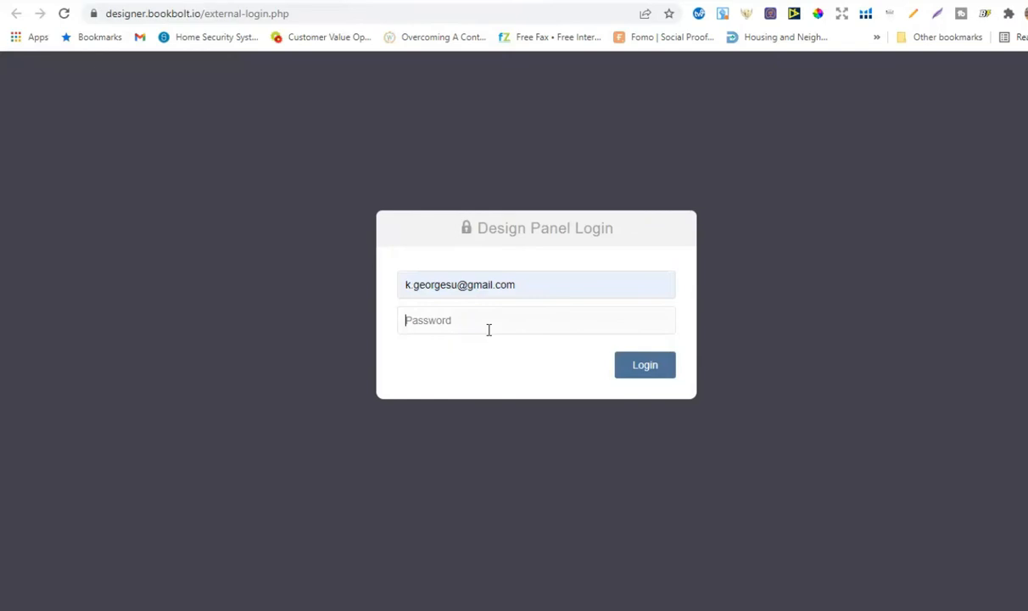
type("********")
key("Return")
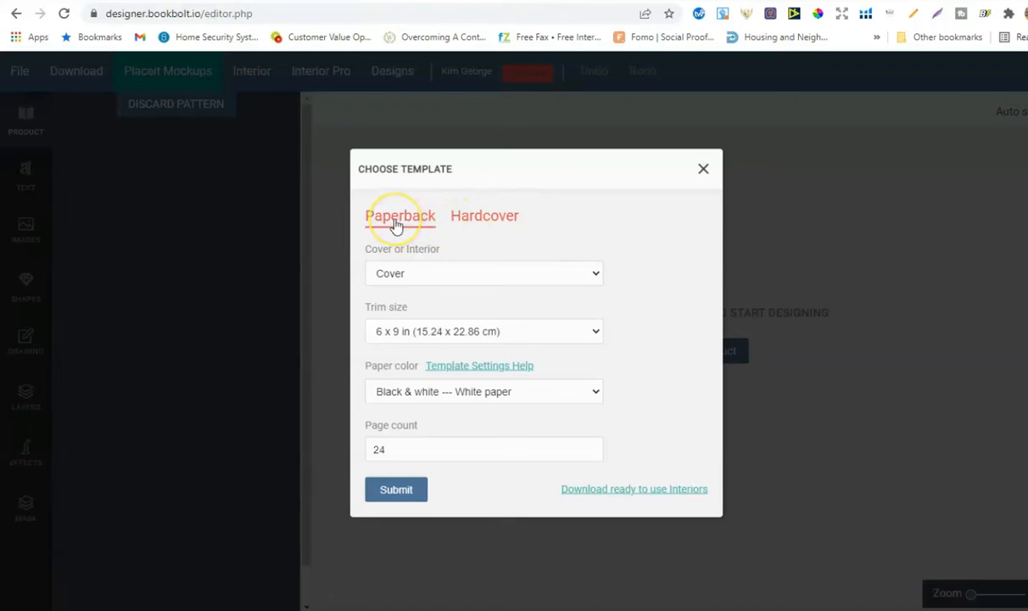
- Compare the hardcover and paperback template options, then review the trim sizes offered for a paperback cover
left_click(479, 222)
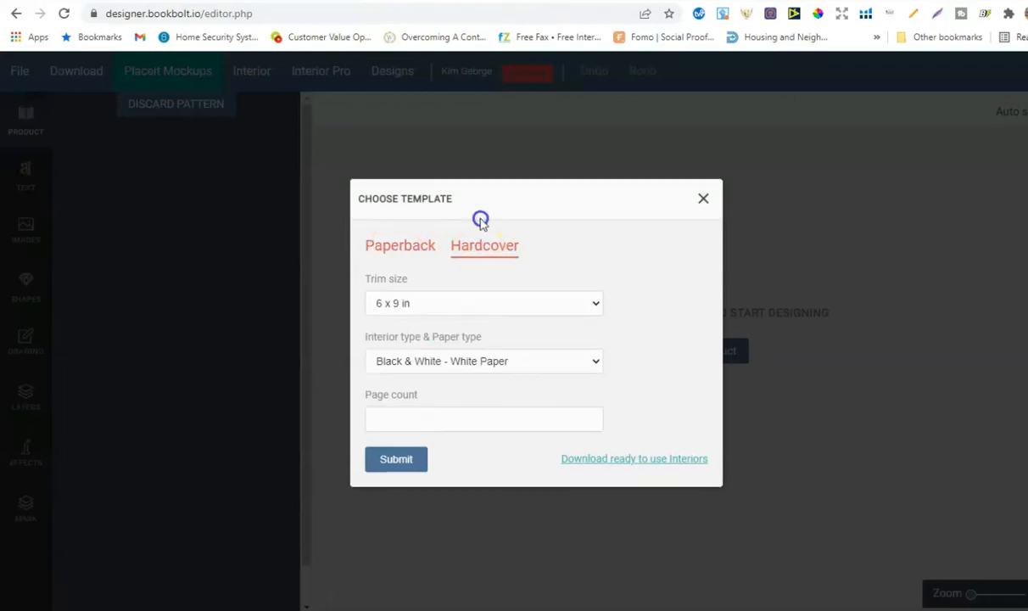
left_click(405, 250)
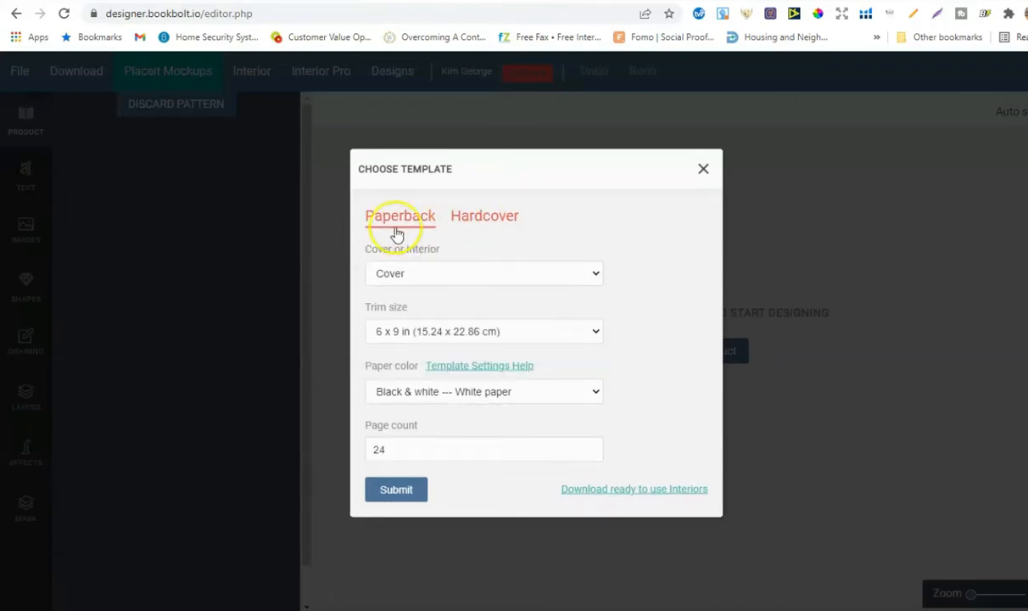
left_click(391, 283)
left_click(392, 290)
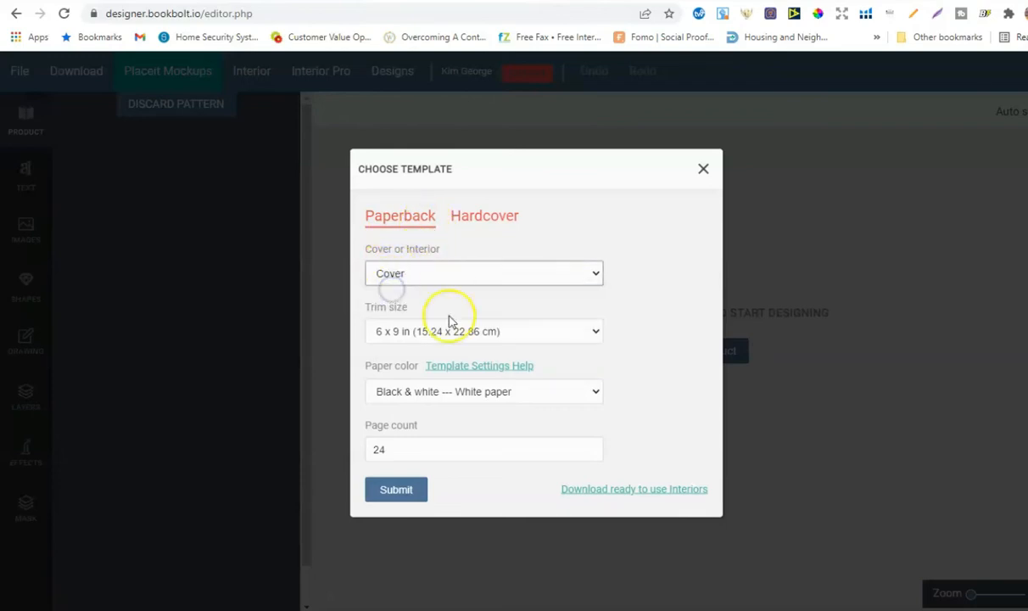
left_click(541, 338)
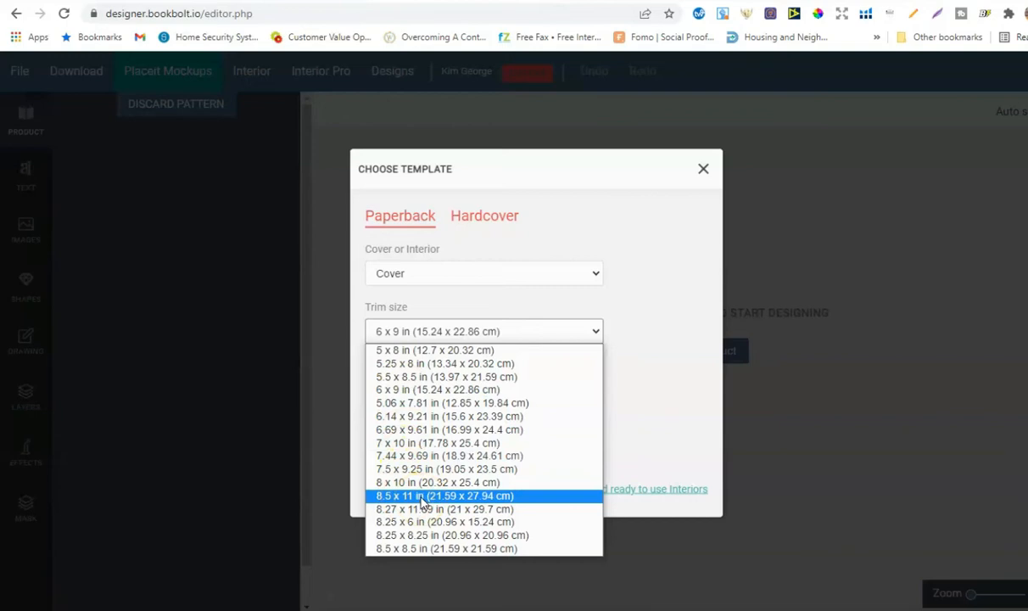
left_click(628, 286)
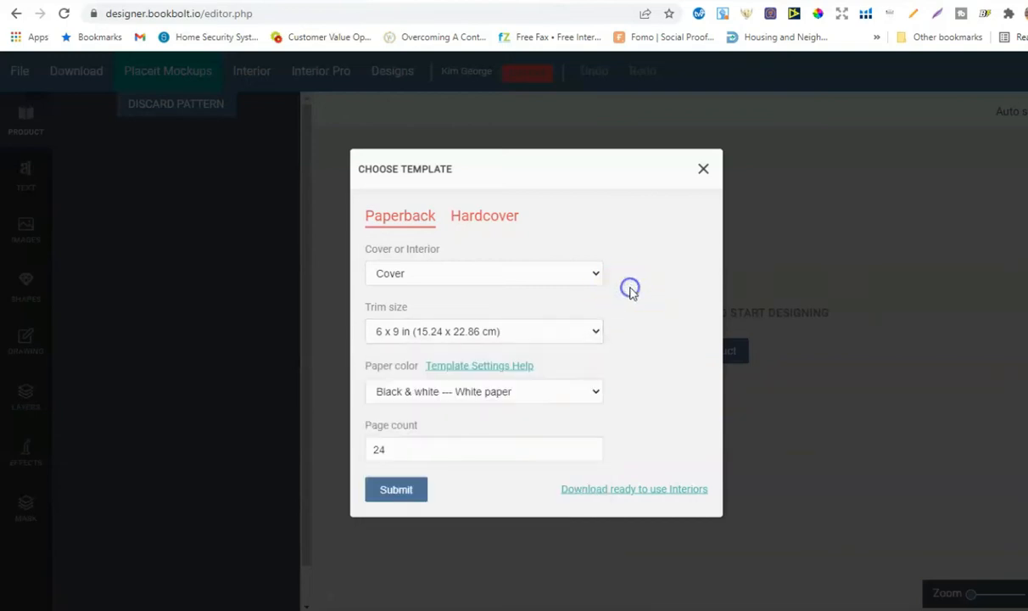
- Create the paperback cover template with black & white on white paper and a page count of 100
left_click(442, 398)
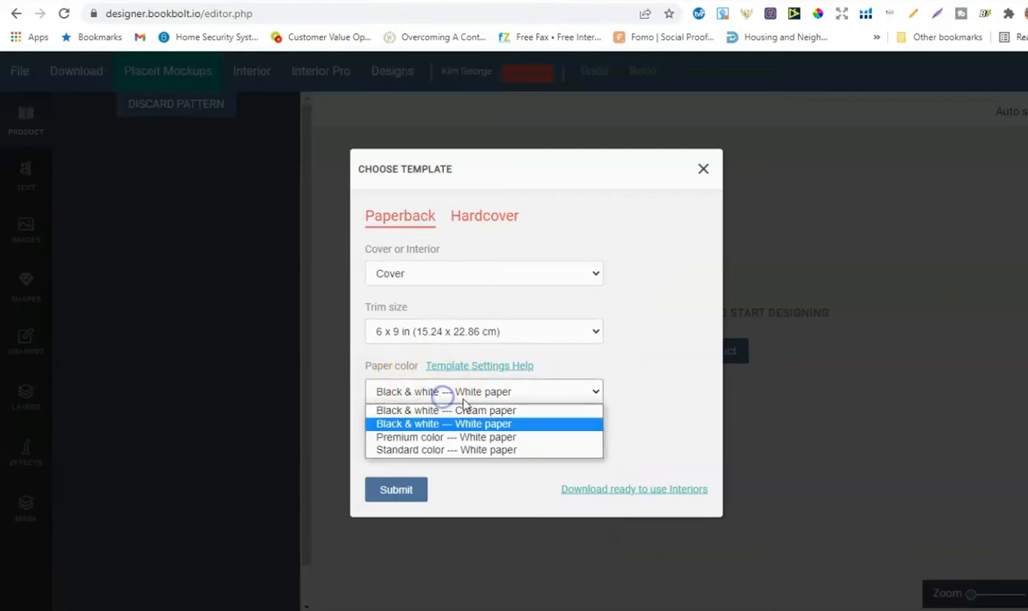
left_click(416, 424)
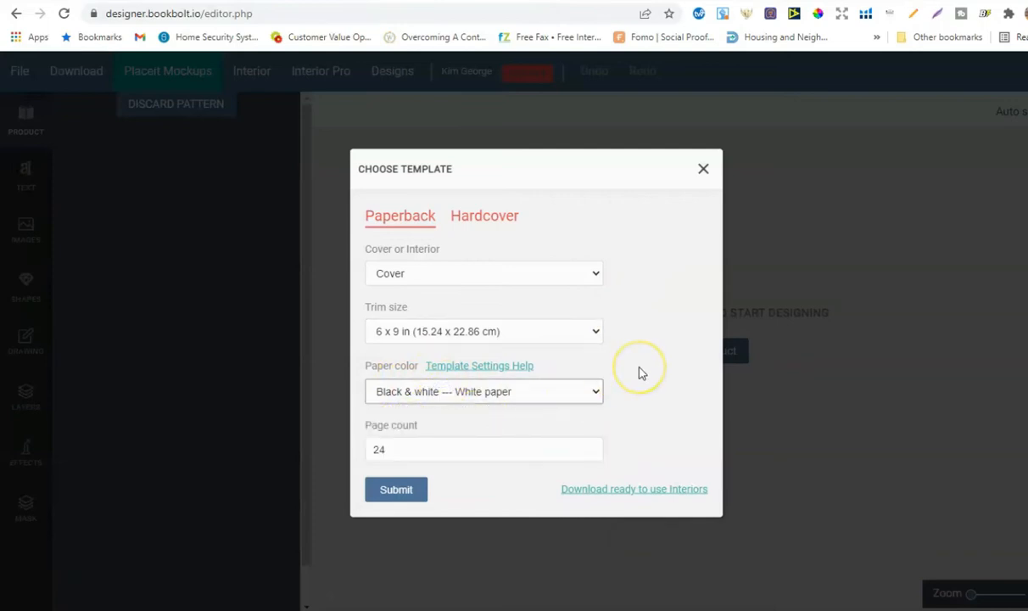
left_click(389, 451)
left_click_drag(406, 451, 352, 450)
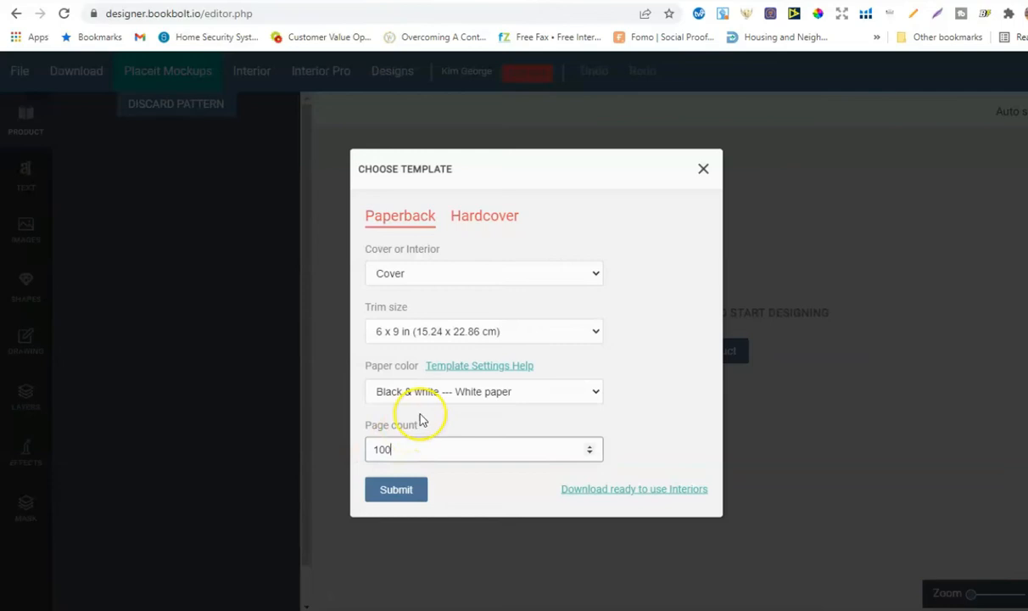
left_click(391, 494)
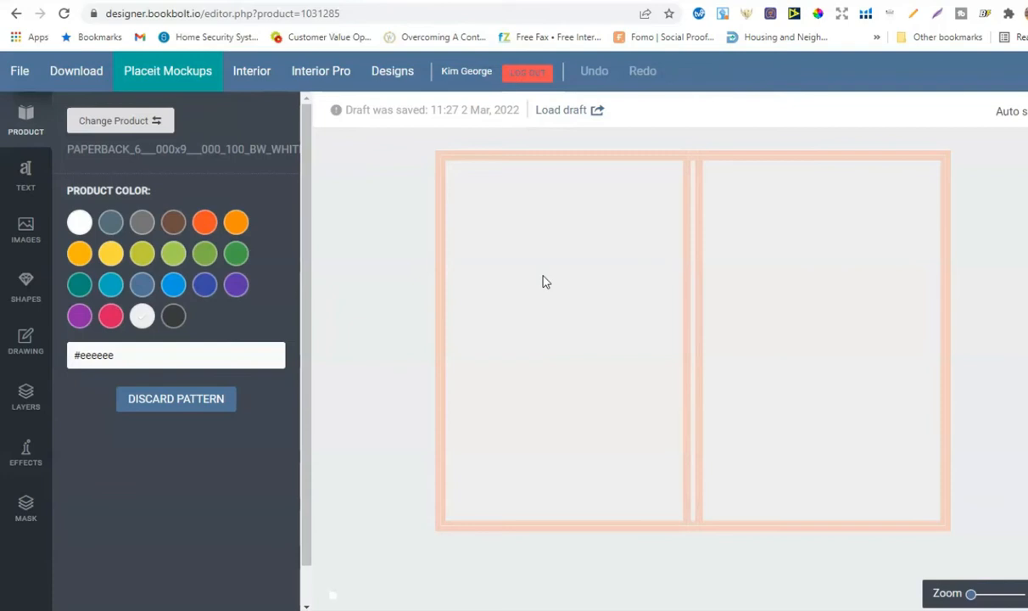
- Add a Quicksand font text to the cover, place it in the upper part of the front cover and enlarge it
left_click(33, 179)
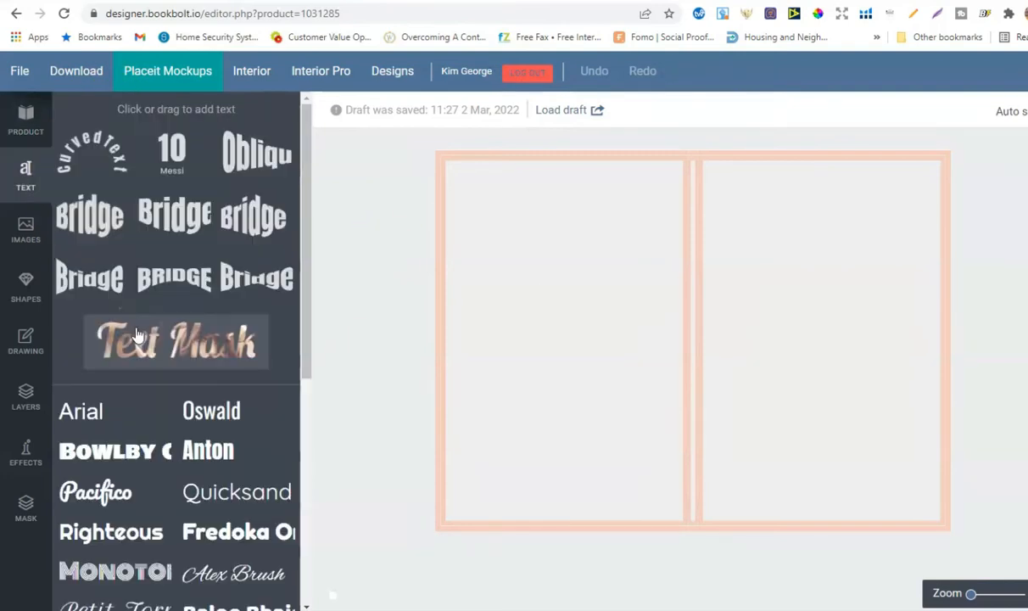
left_click(25, 178)
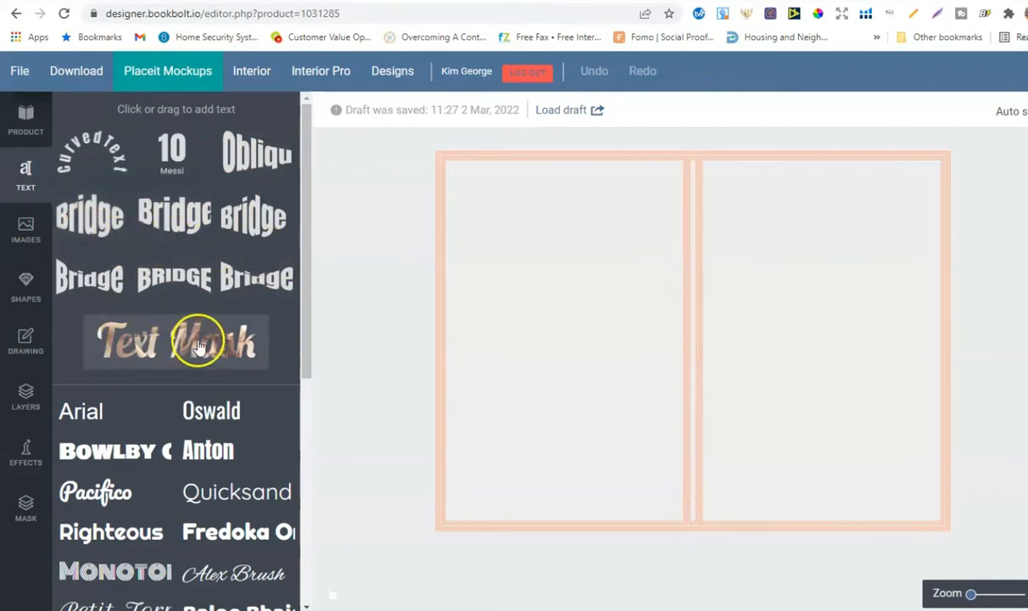
left_click_drag(306, 294, 311, 404)
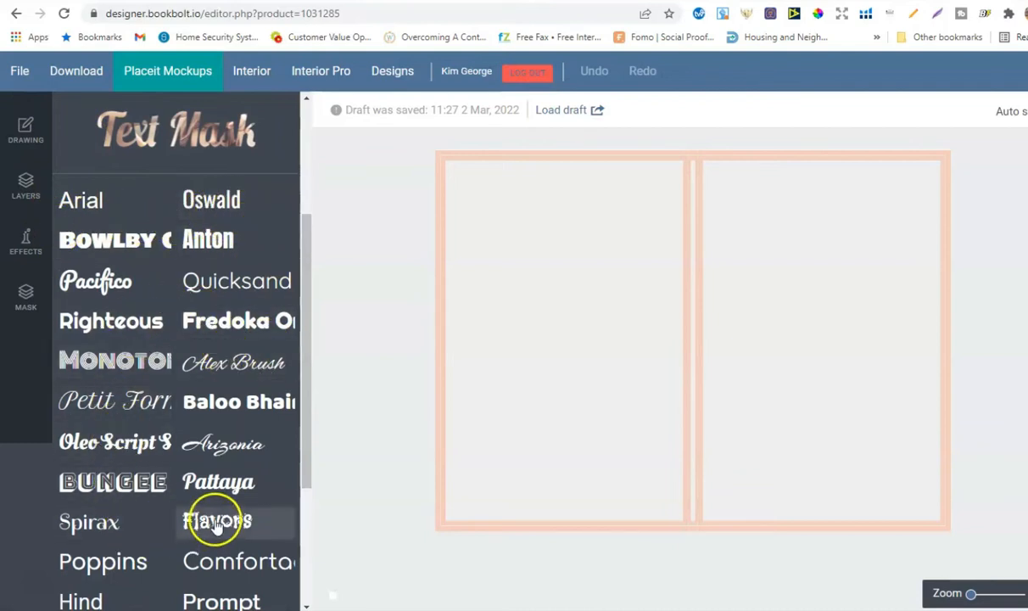
scroll(243, 469, "down", 1)
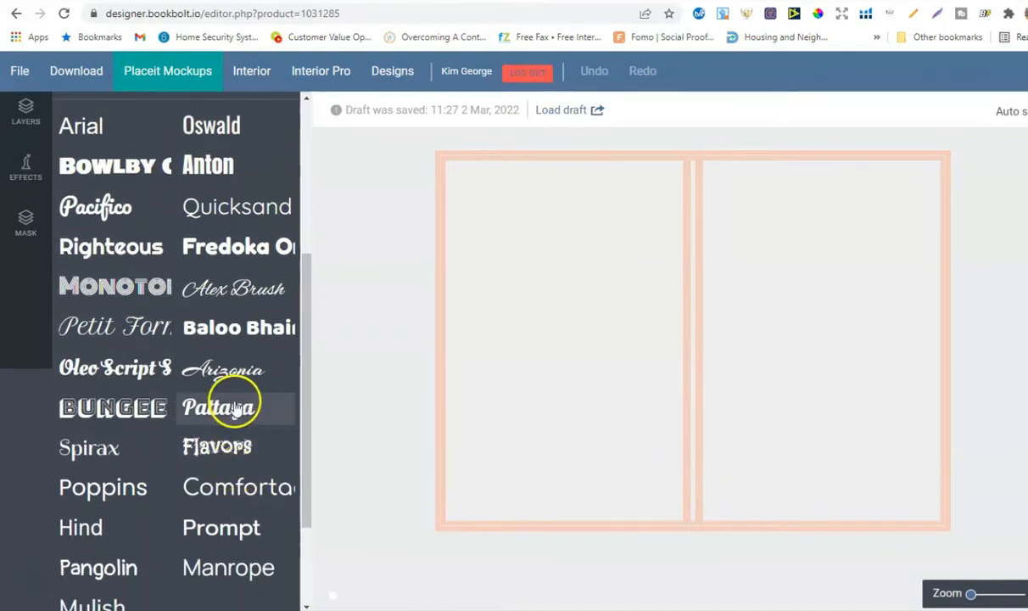
left_click(231, 209)
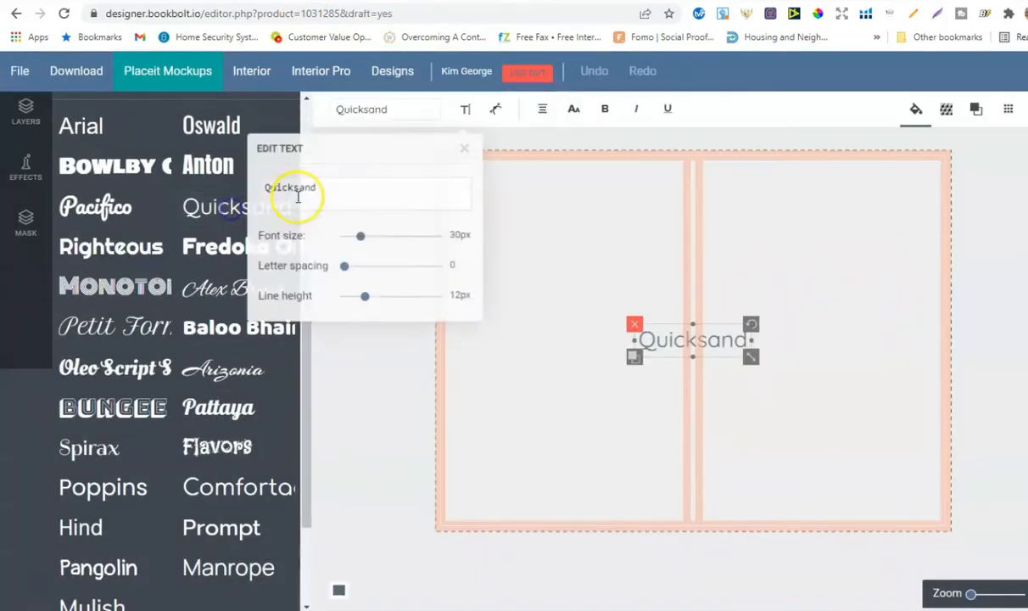
left_click_drag(694, 338, 814, 228)
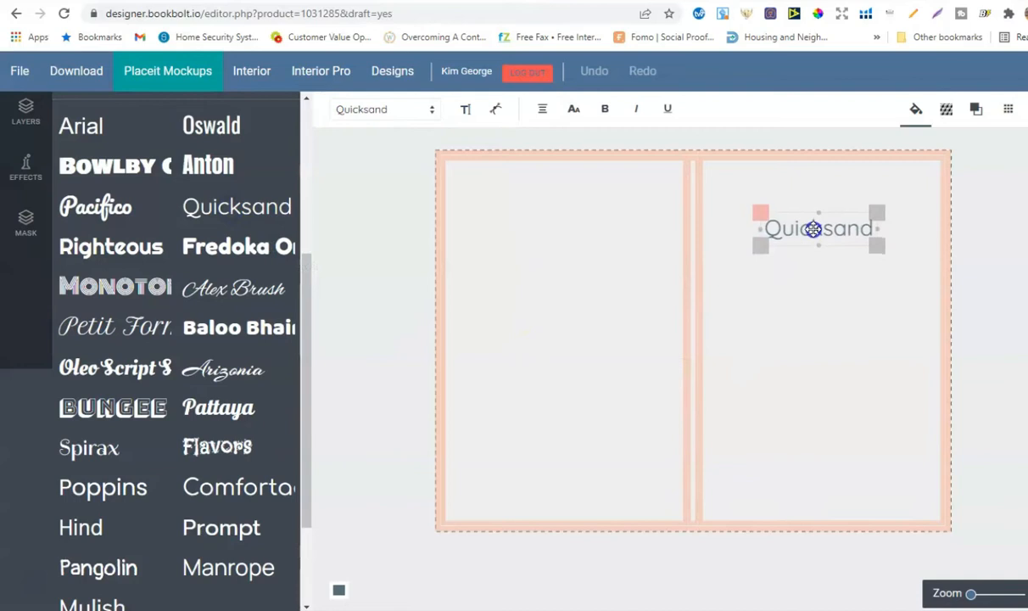
left_click_drag(875, 244, 900, 252)
- Make the whole Quicksand text bold and try out the italic and underline styles
left_click_drag(832, 231, 832, 231)
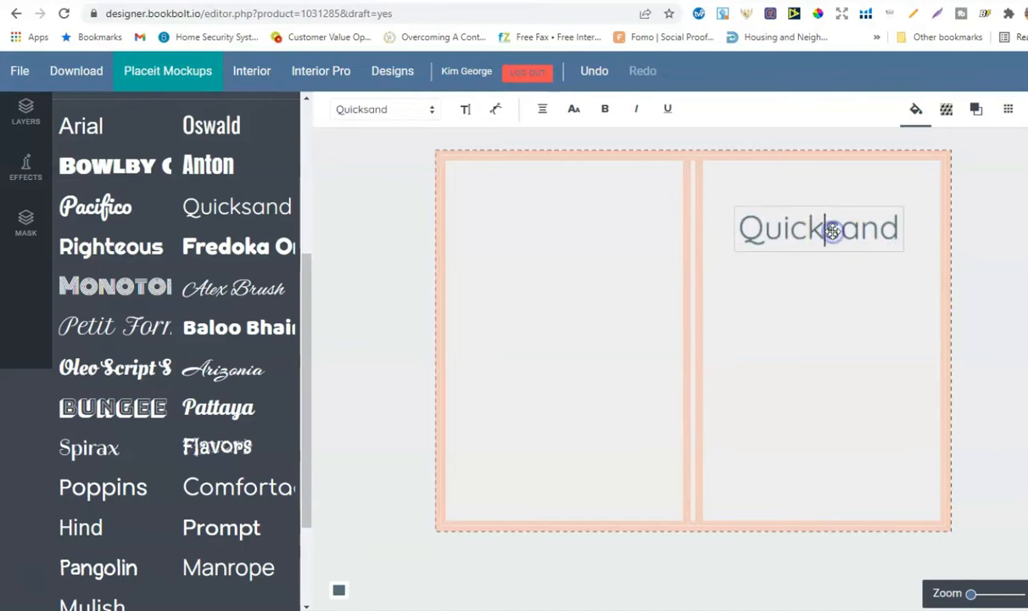
double_click(832, 230)
left_click(604, 109)
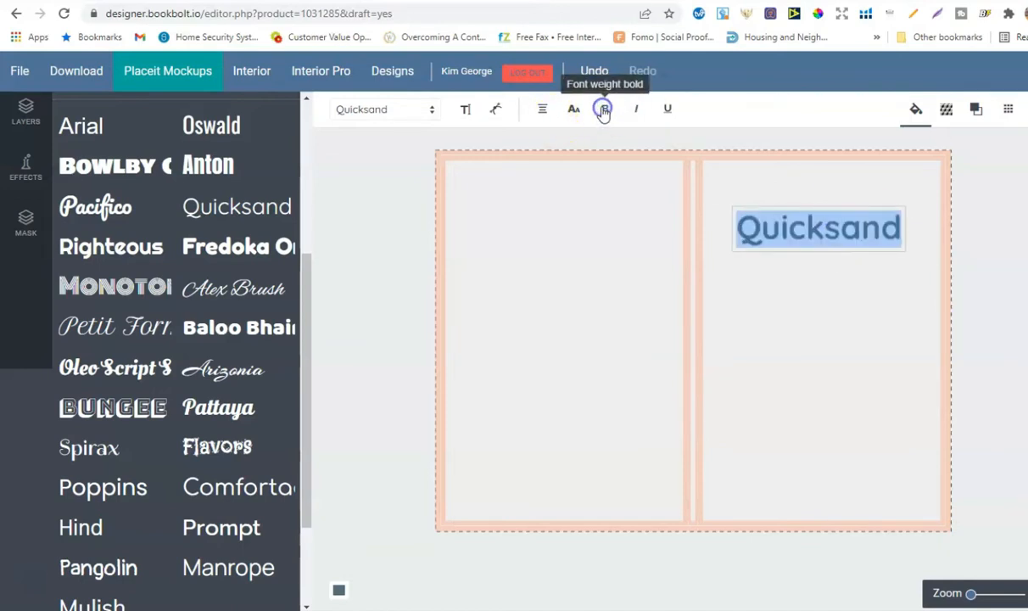
left_click(637, 108)
left_click(666, 110)
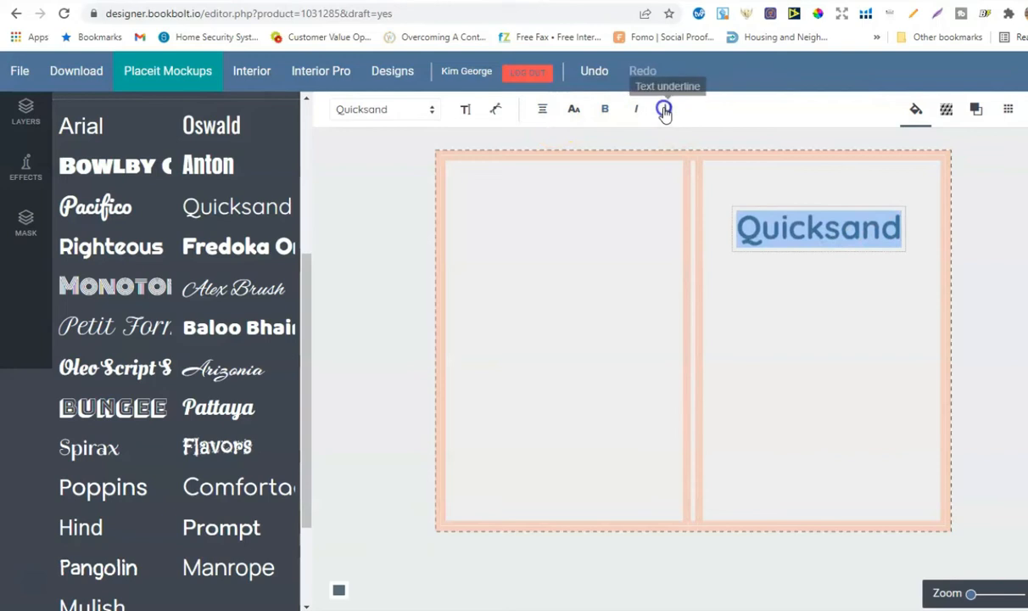
left_click(666, 110)
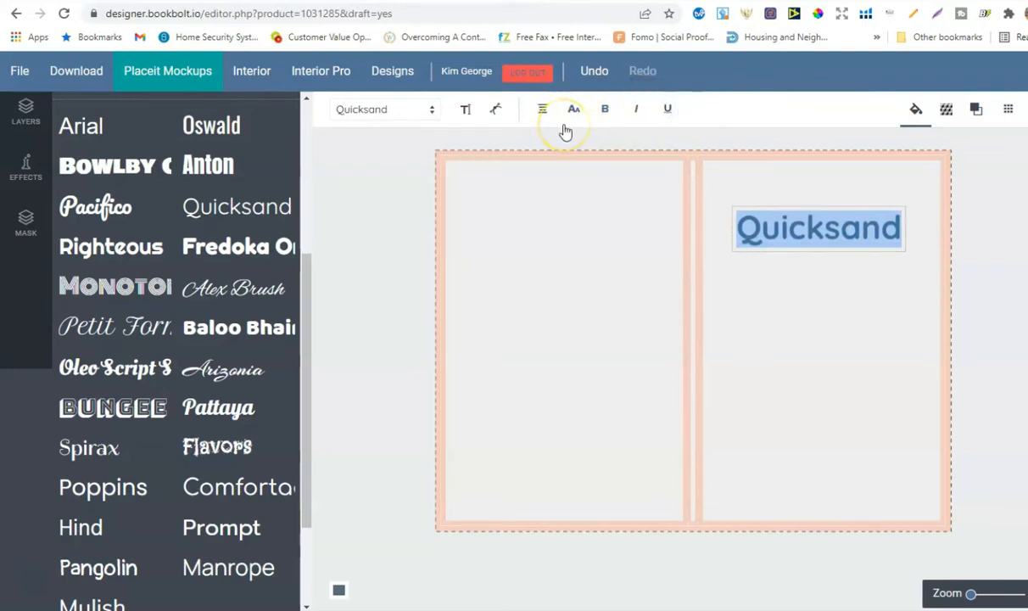
- Try several fill colors on the Quicksand text, settle on the dark purple swatch and deselect the text
left_click(914, 117)
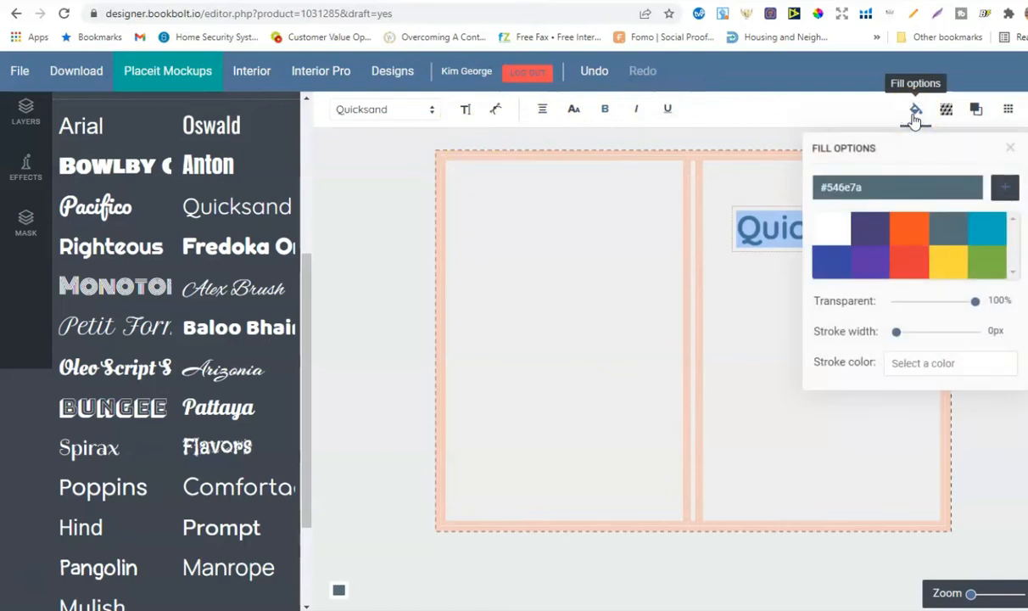
left_click(871, 220)
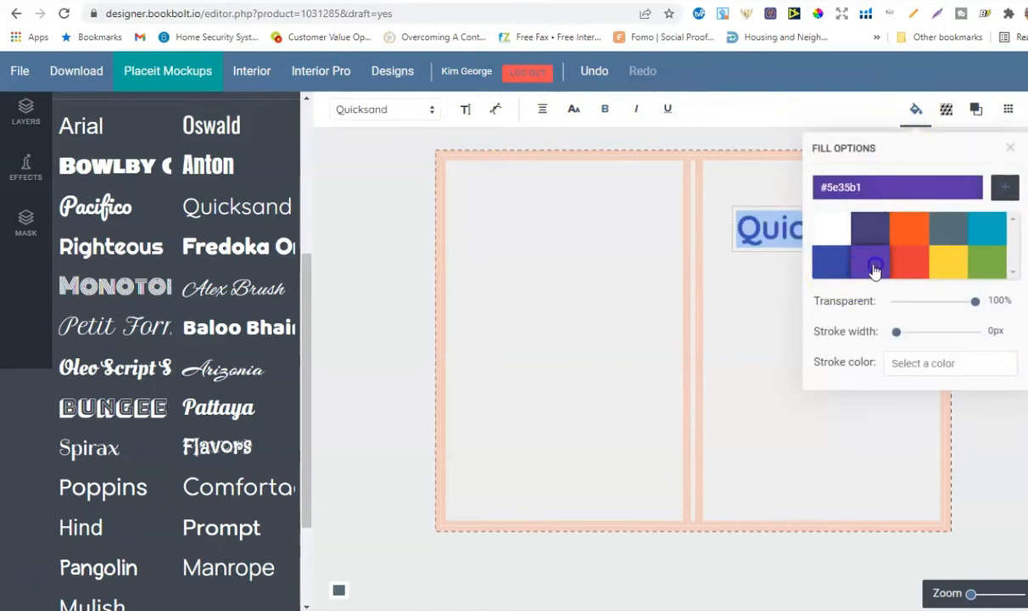
left_click(950, 229)
left_click(983, 226)
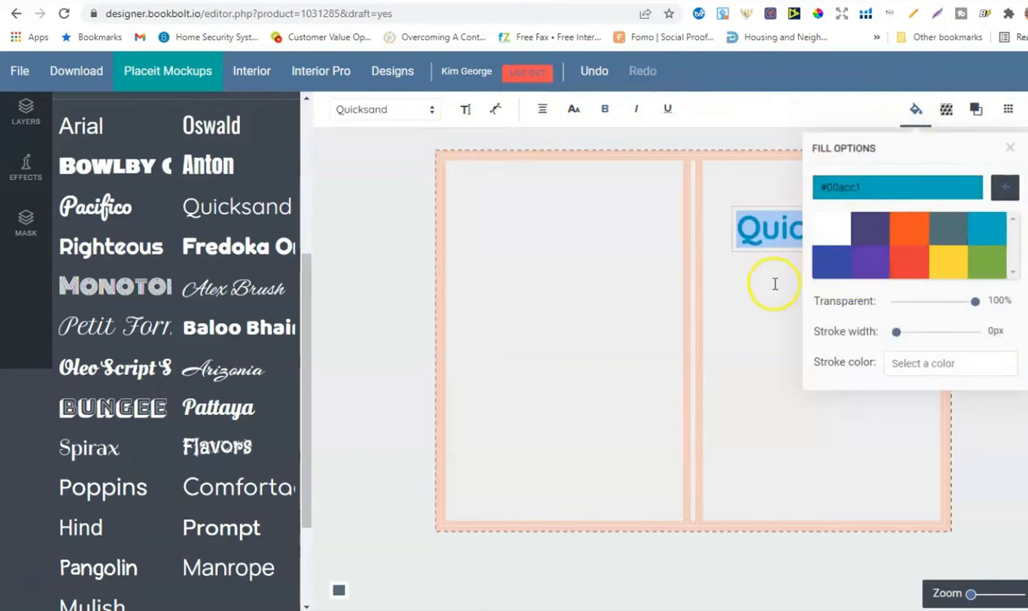
left_click(872, 227)
left_click(740, 308)
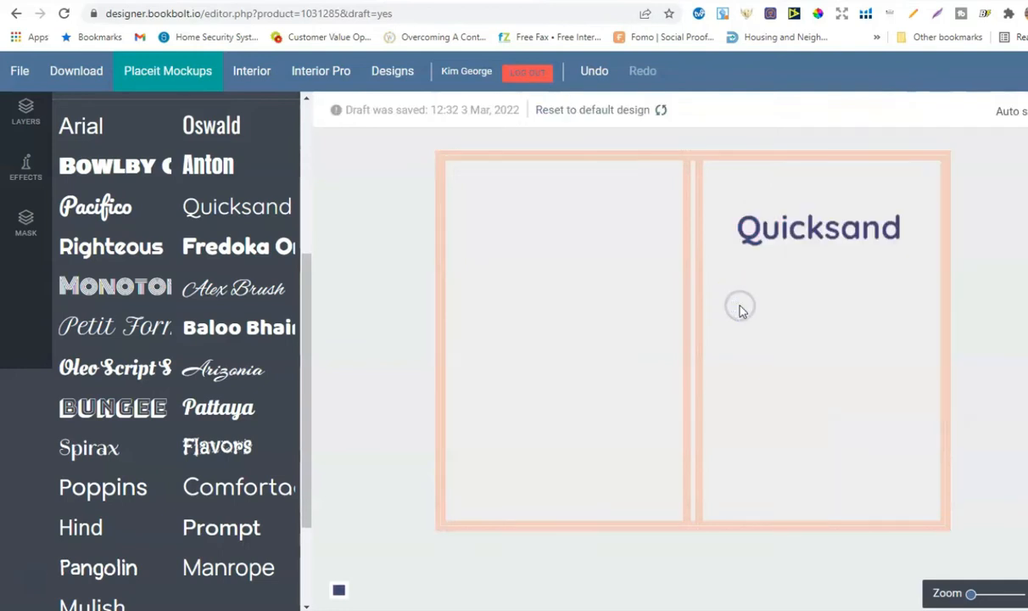
- Browse the full font library to page 8, add the Atma font to the workspace and return to the cover design
left_click_drag(306, 362, 300, 436)
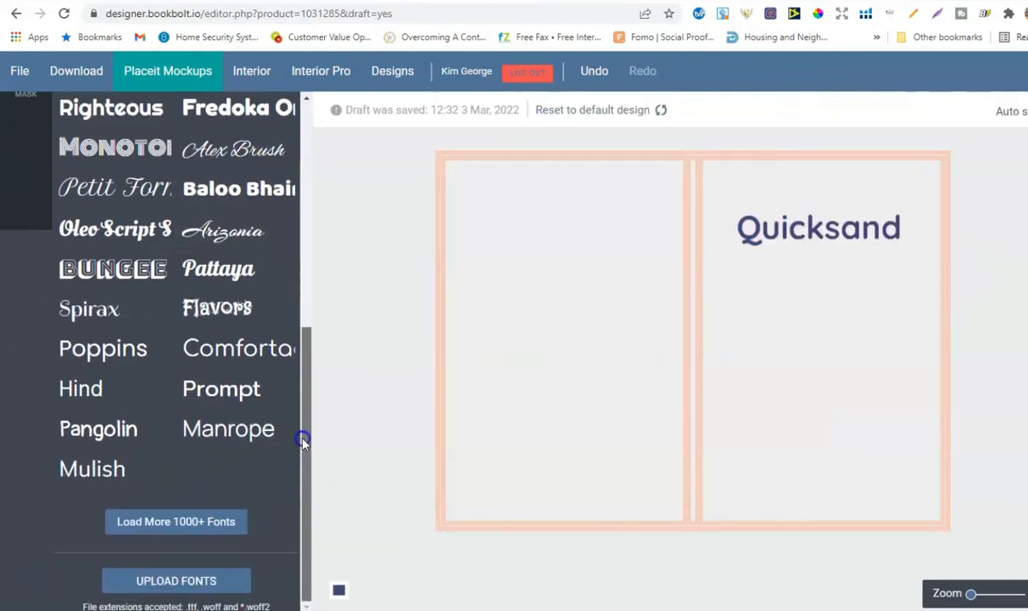
scroll(121, 202, "up", 1)
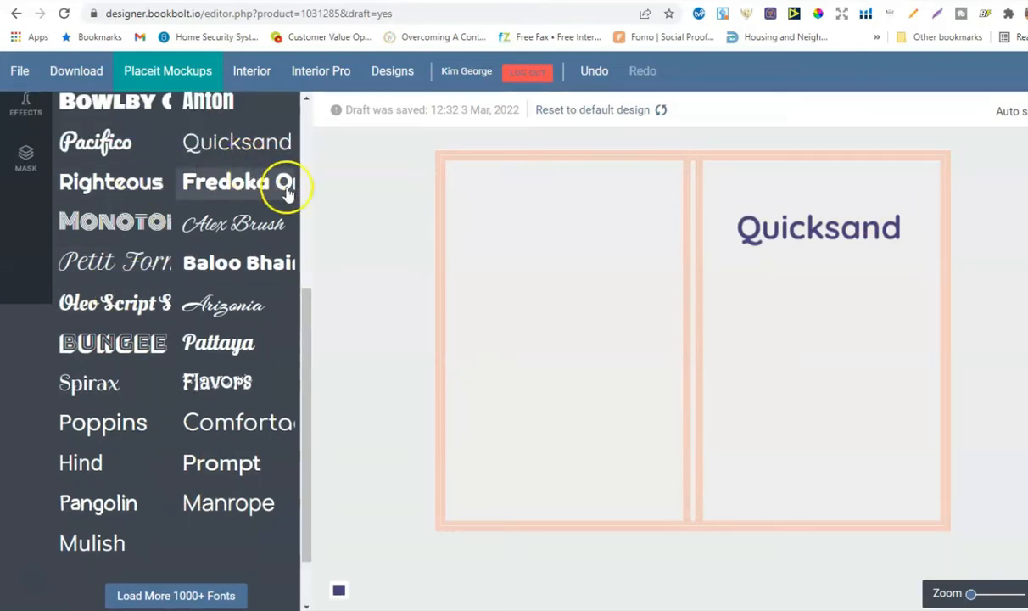
left_click_drag(309, 339, 309, 433)
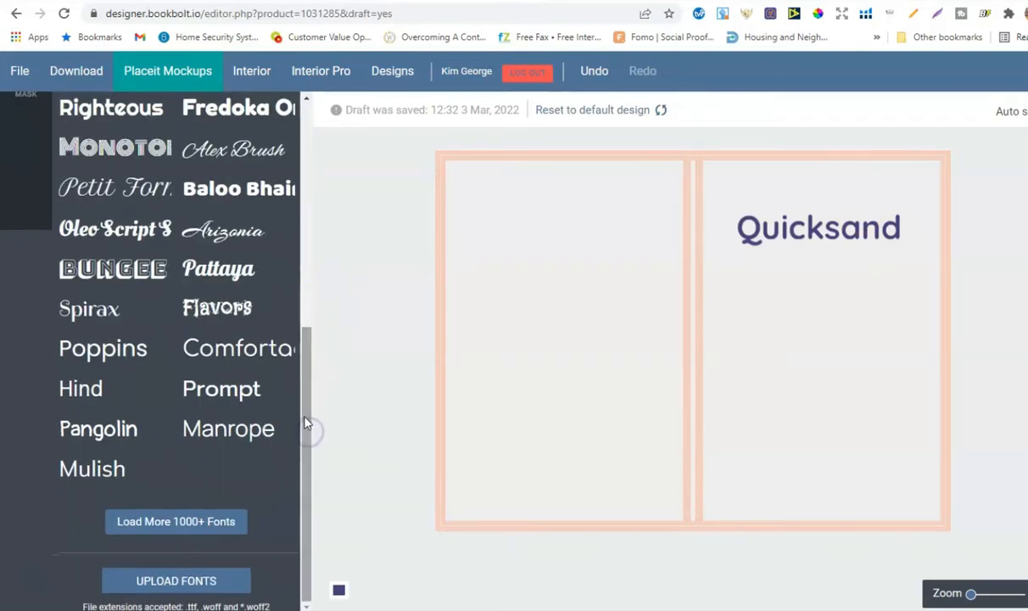
left_click(173, 530)
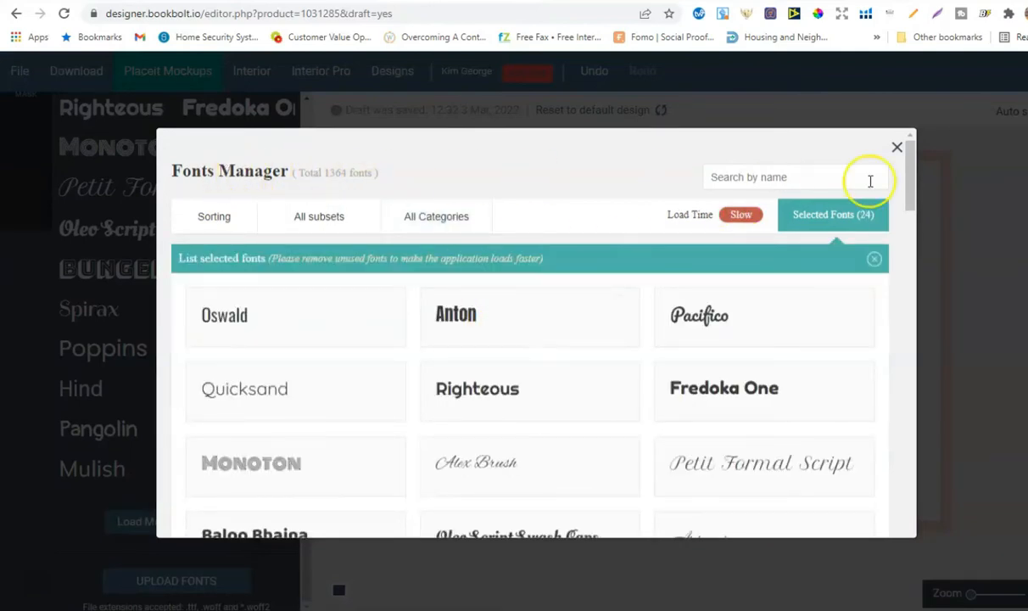
left_click_drag(917, 197, 897, 498)
scroll(865, 376, "down", 4)
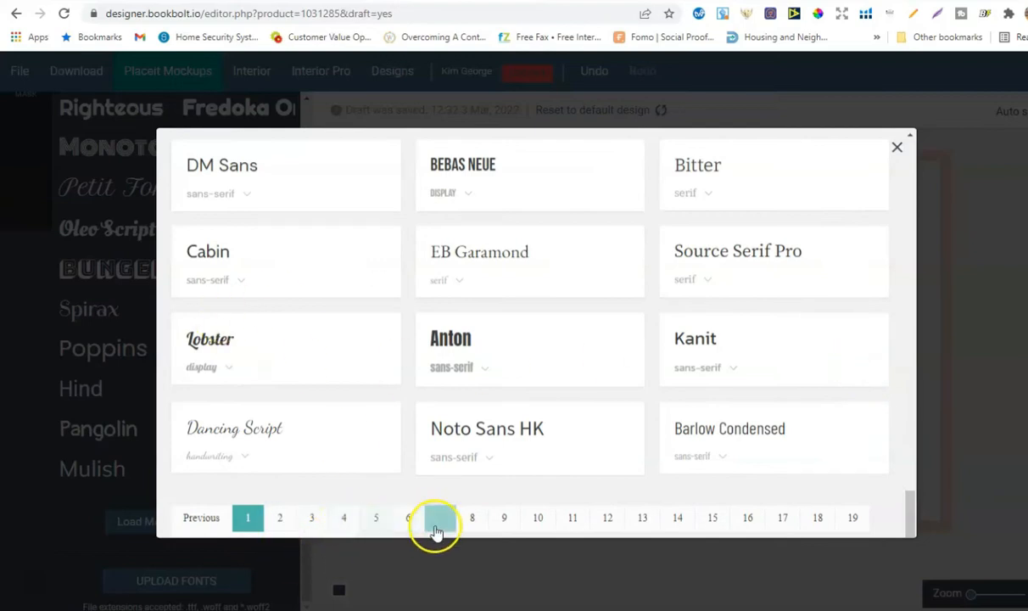
left_click(471, 519)
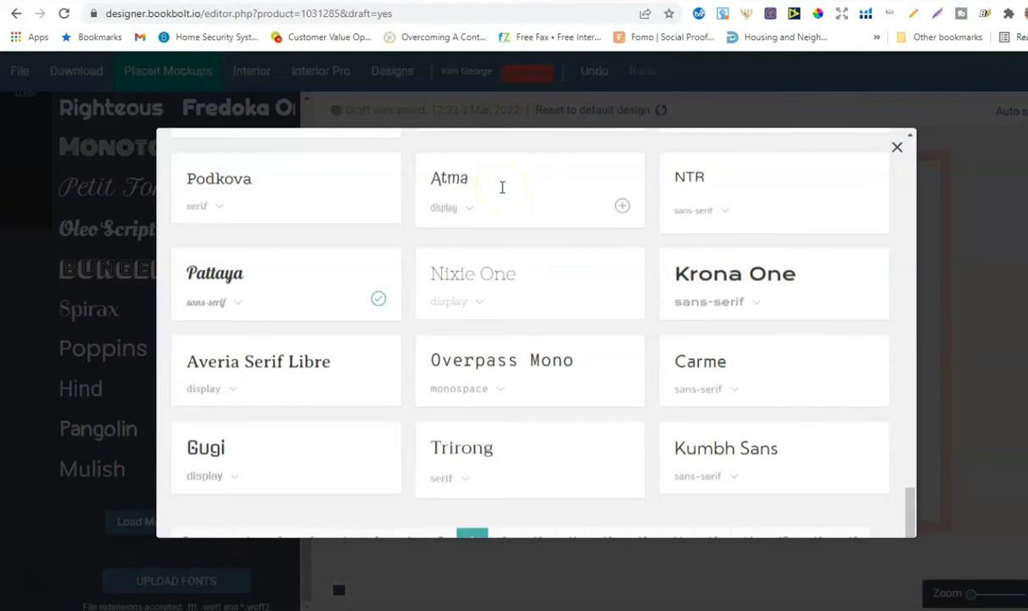
left_click(622, 207)
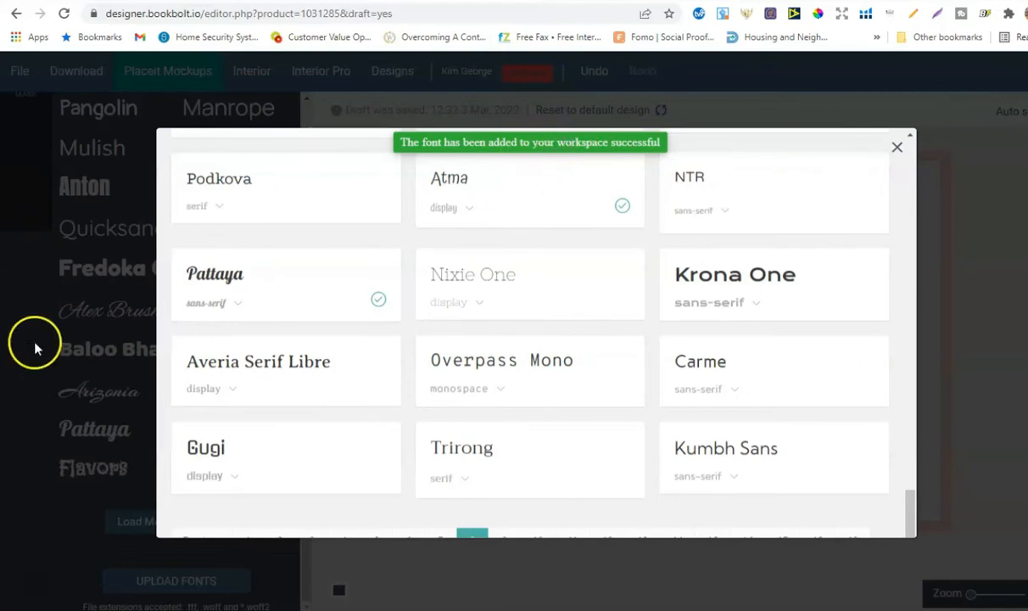
left_click(897, 146)
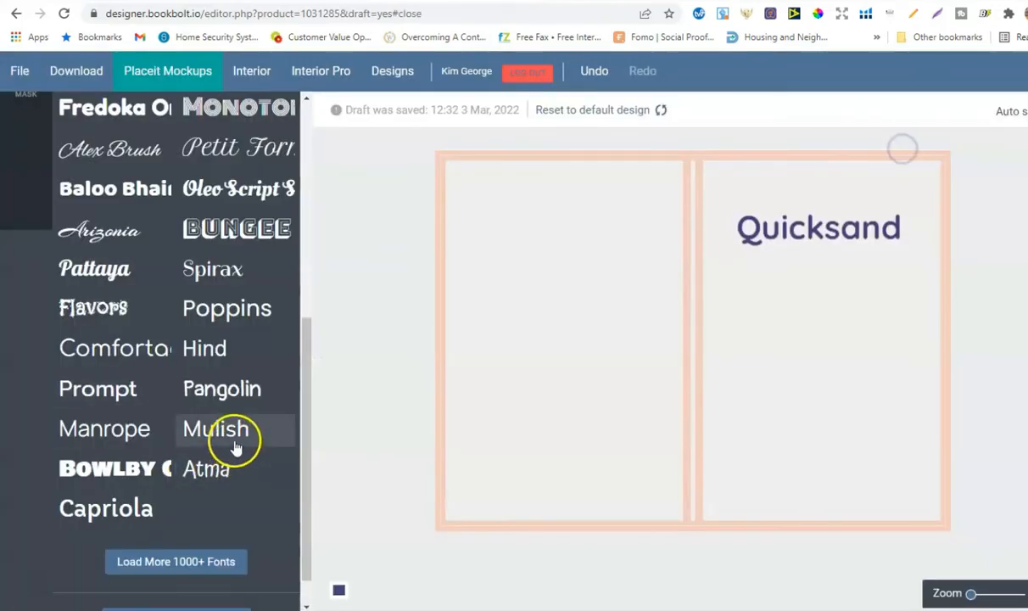
left_click_drag(307, 433, 310, 452)
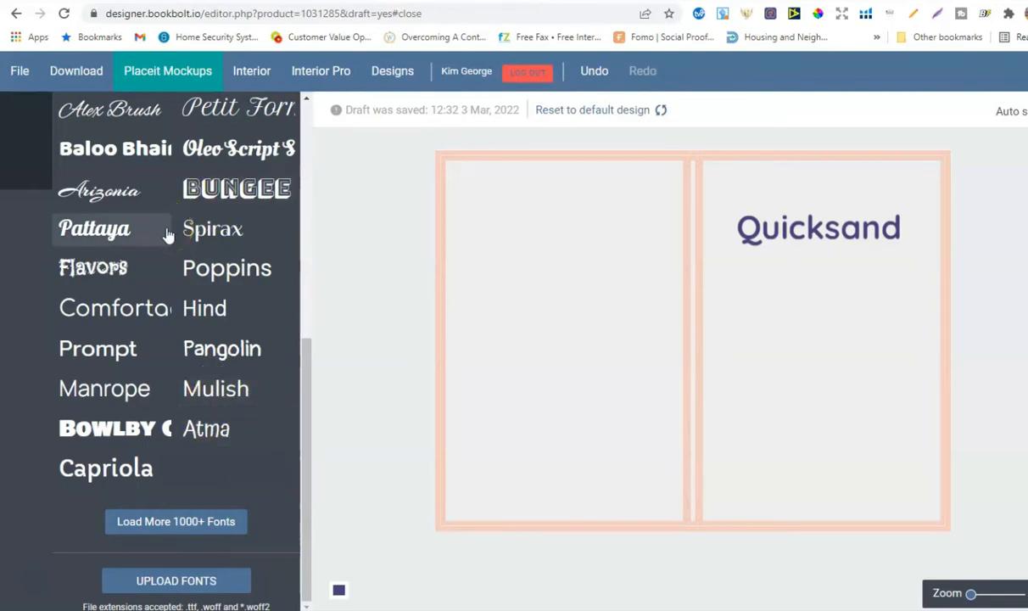
- Bring up the collection of uploaded images for the cover
left_click_drag(310, 399, 312, 147)
left_click(23, 237)
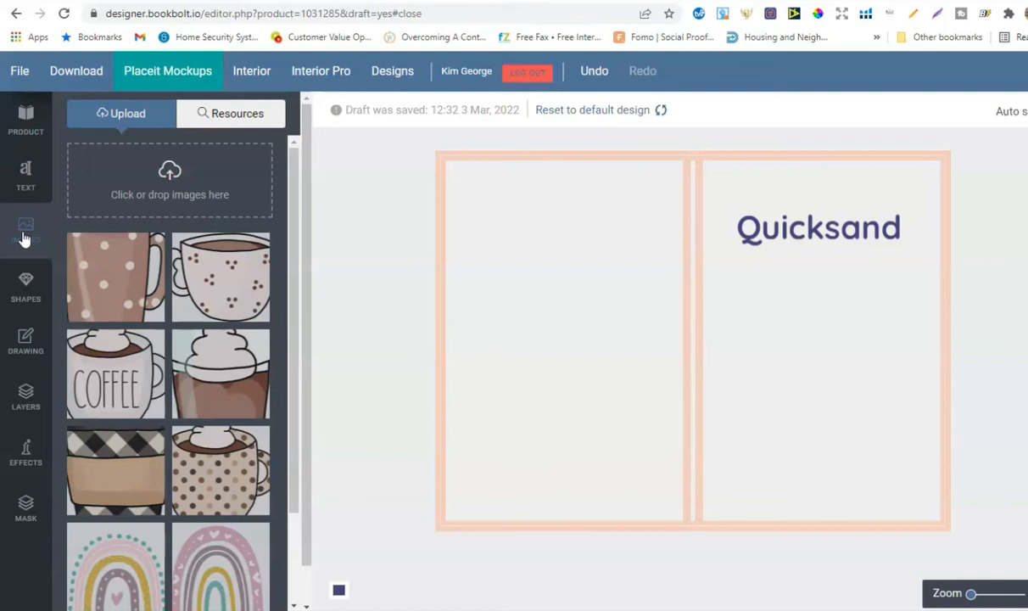
left_click(148, 232)
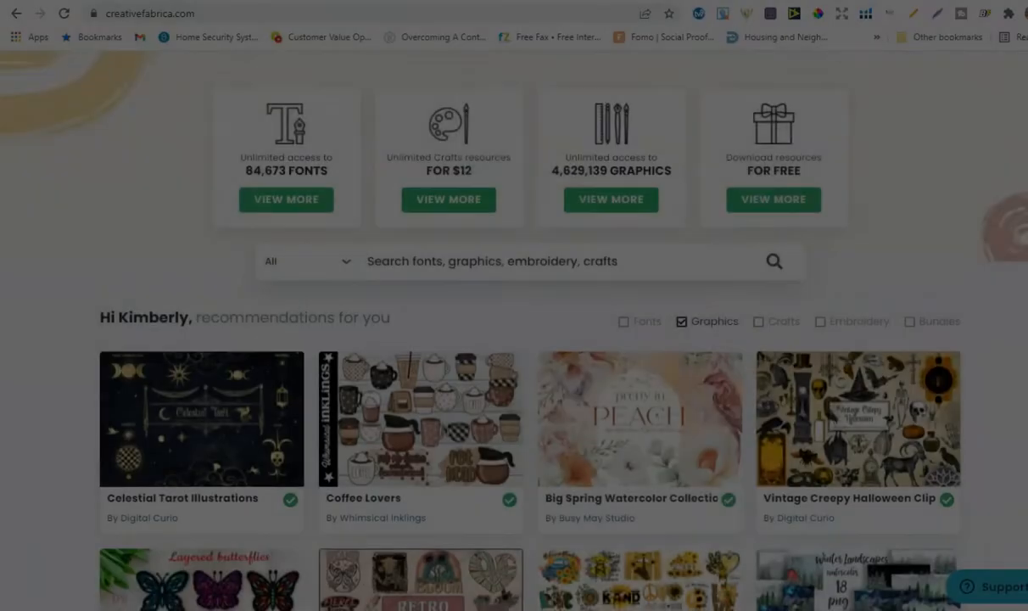
- Look through the recommended graphics on Creative Fabrica, examine the Coffee Lovers set and return to the cover designer
scroll(514, 339, "down", 3)
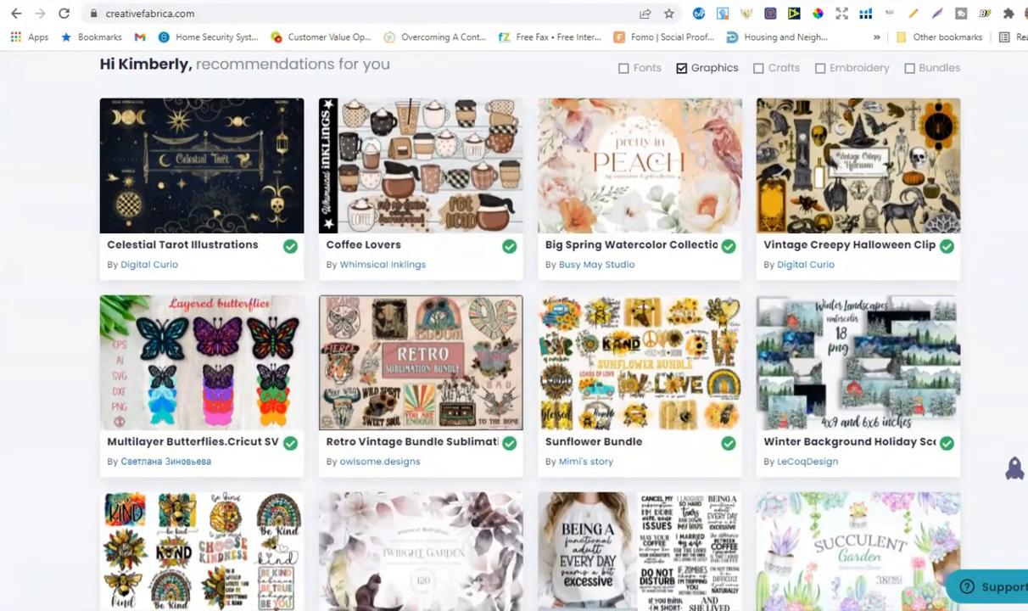
scroll(514, 340, "down", 1)
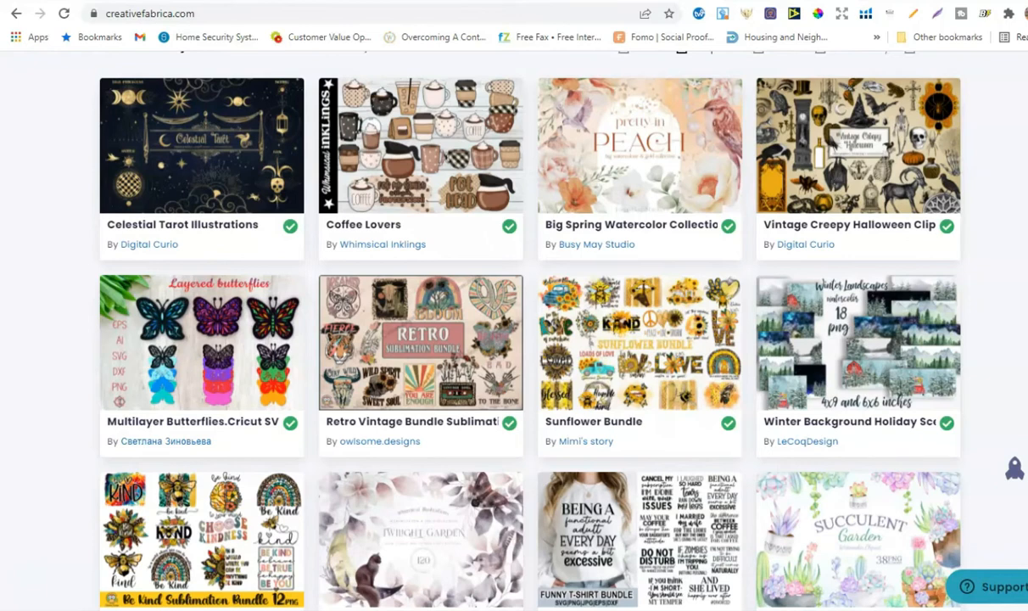
scroll(416, 219, "up", 1)
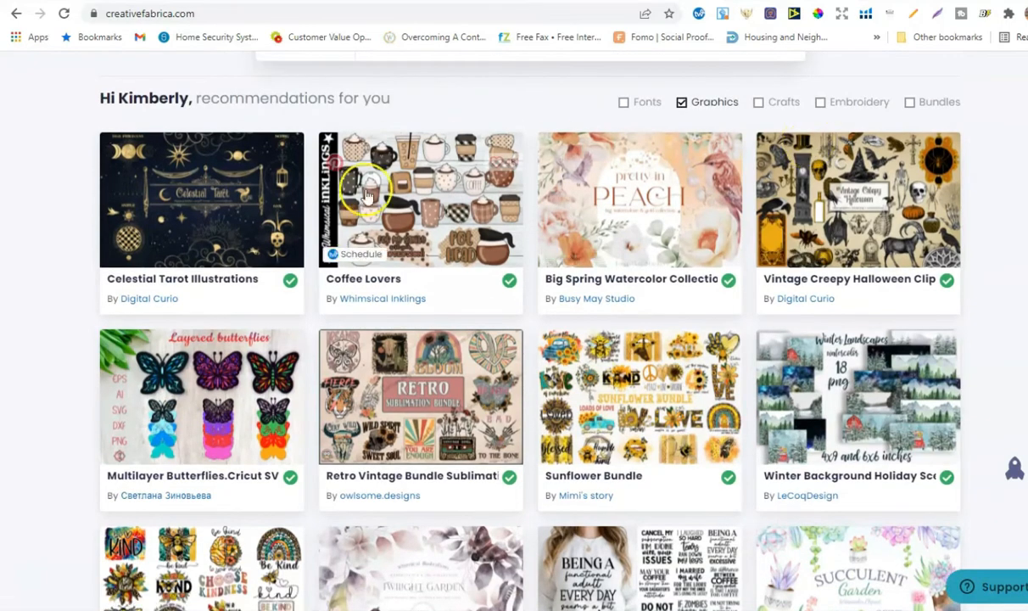
left_click(416, 219)
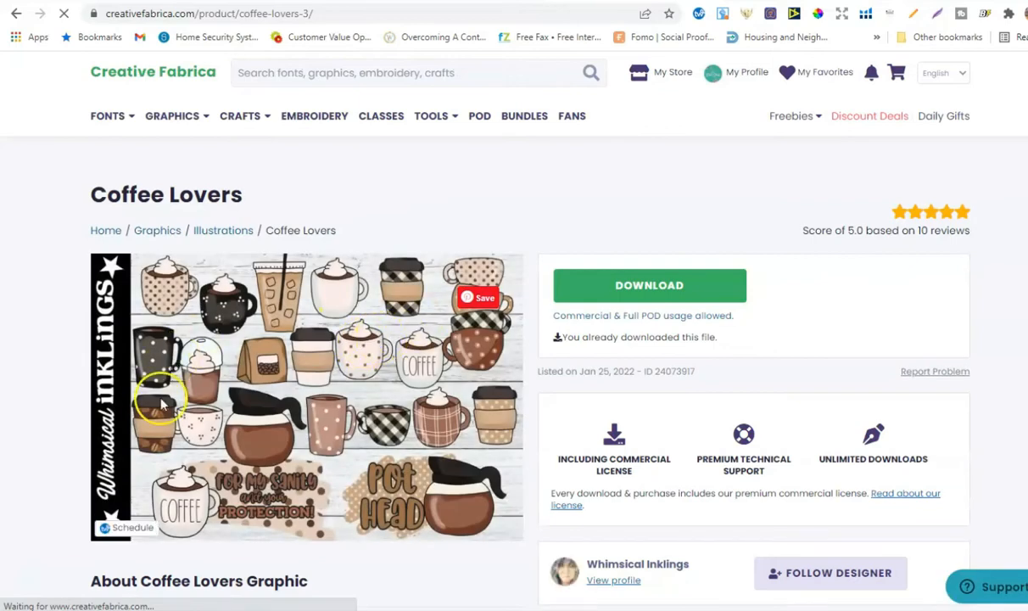
scroll(433, 399, "down", 1)
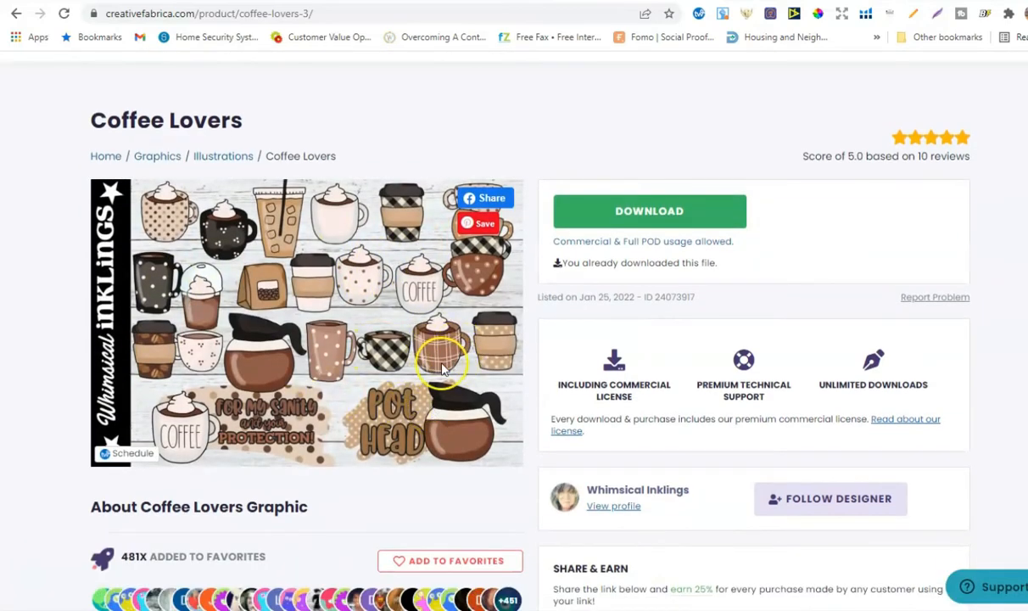
scroll(443, 367, "up", 1)
left_click(422, 0)
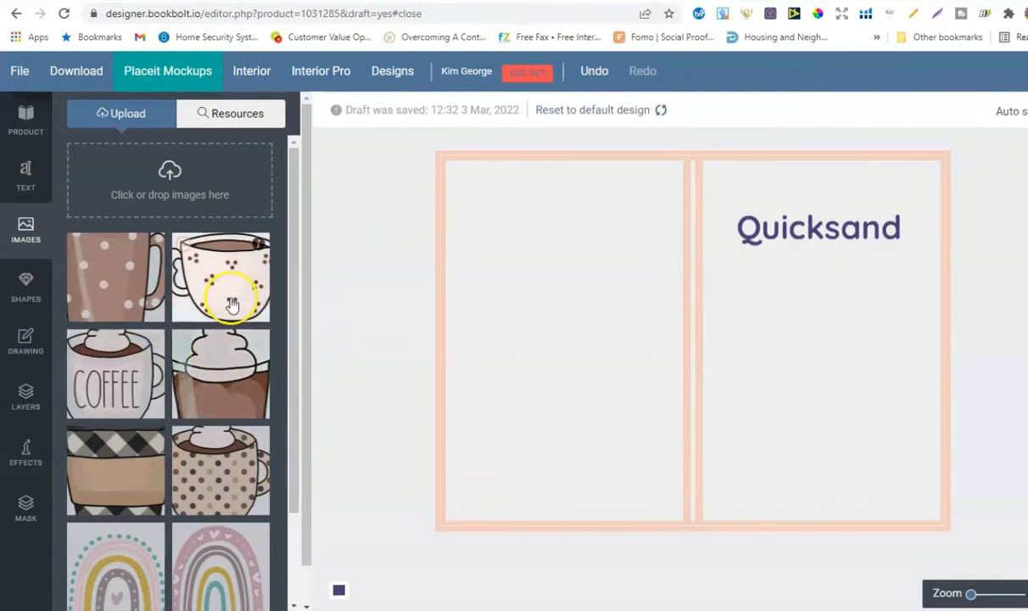
- Try the cream dotted coffee cup image below the Quicksand text on the front cover, resizing and repositioning it, and delete it
left_click(207, 259)
left_click_drag(904, 504, 761, 383)
left_click_drag(661, 344, 773, 332)
left_click_drag(870, 381, 886, 397)
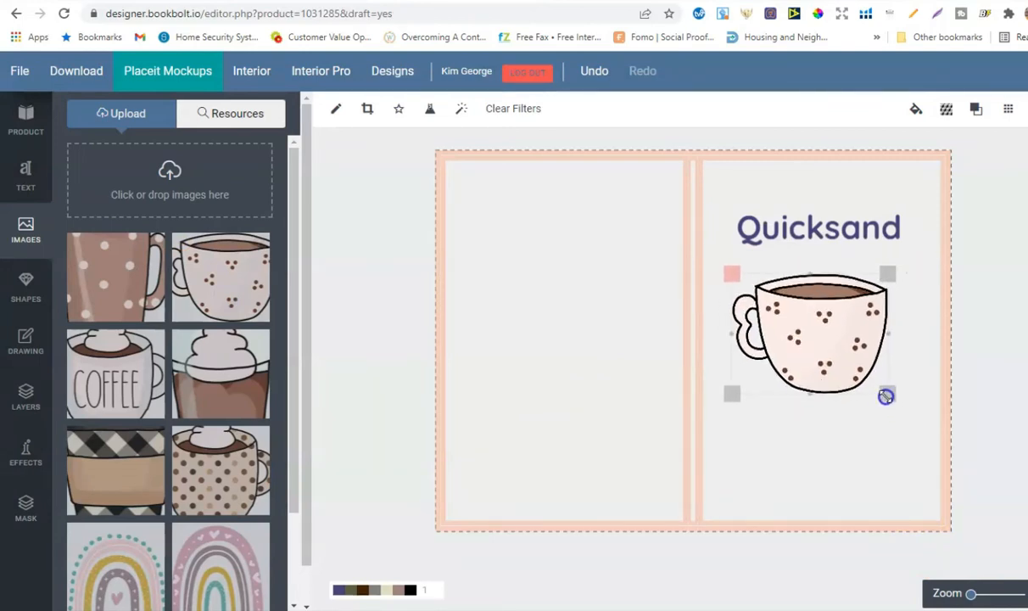
left_click_drag(822, 349, 820, 360)
left_click_drag(892, 416, 885, 384)
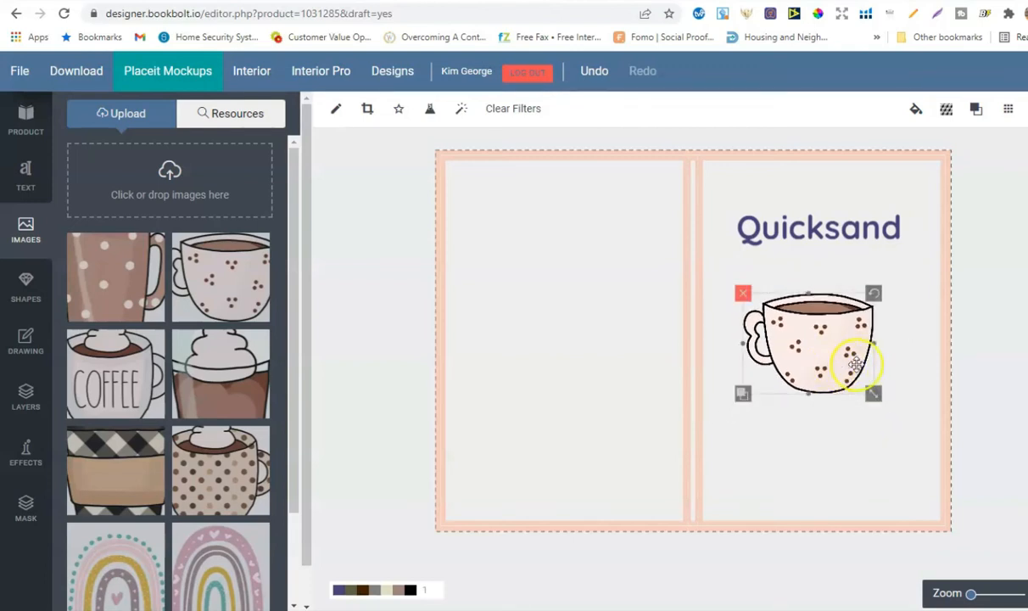
left_click(743, 294)
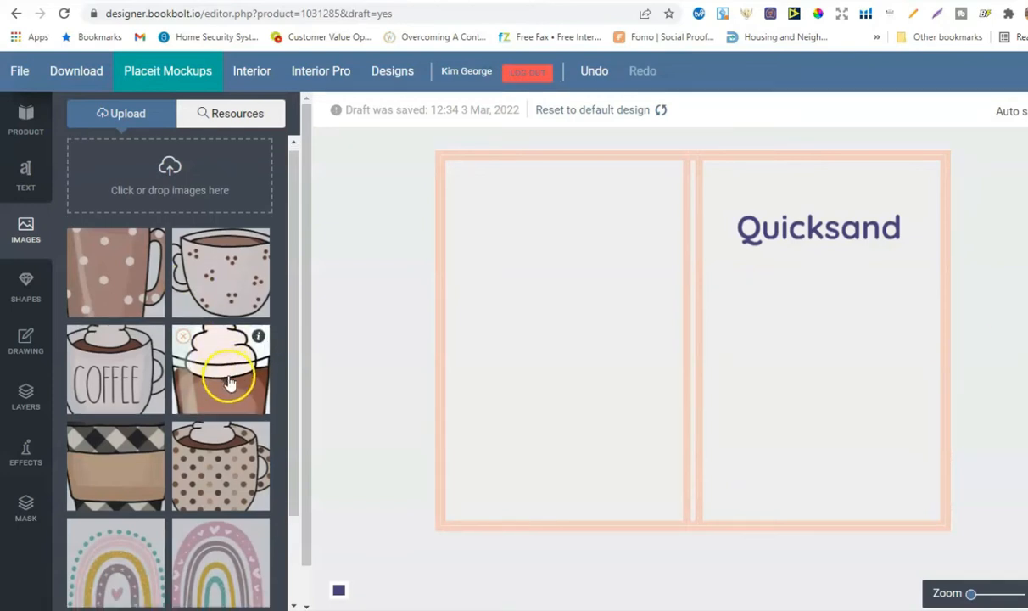
- Add the uploaded rainbow image with teal dots to the cover and delete it again
scroll(222, 365, "down", 1)
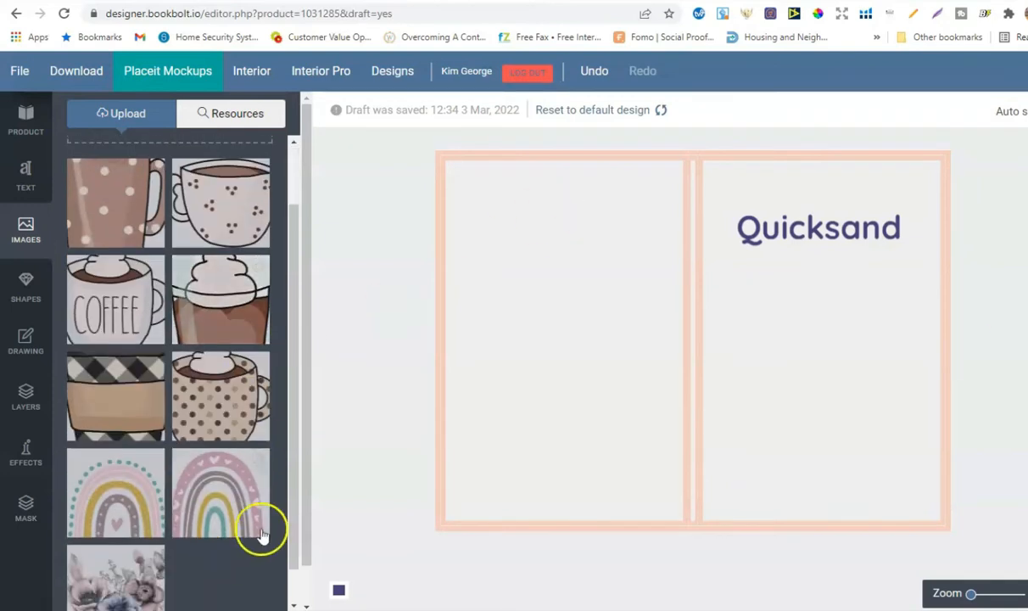
left_click(115, 493)
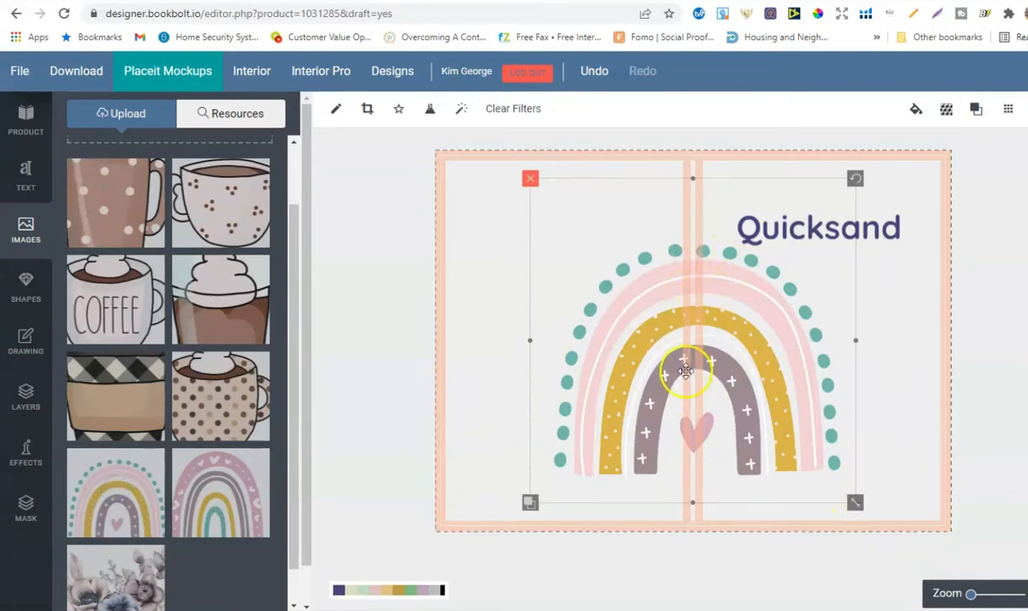
left_click(531, 179)
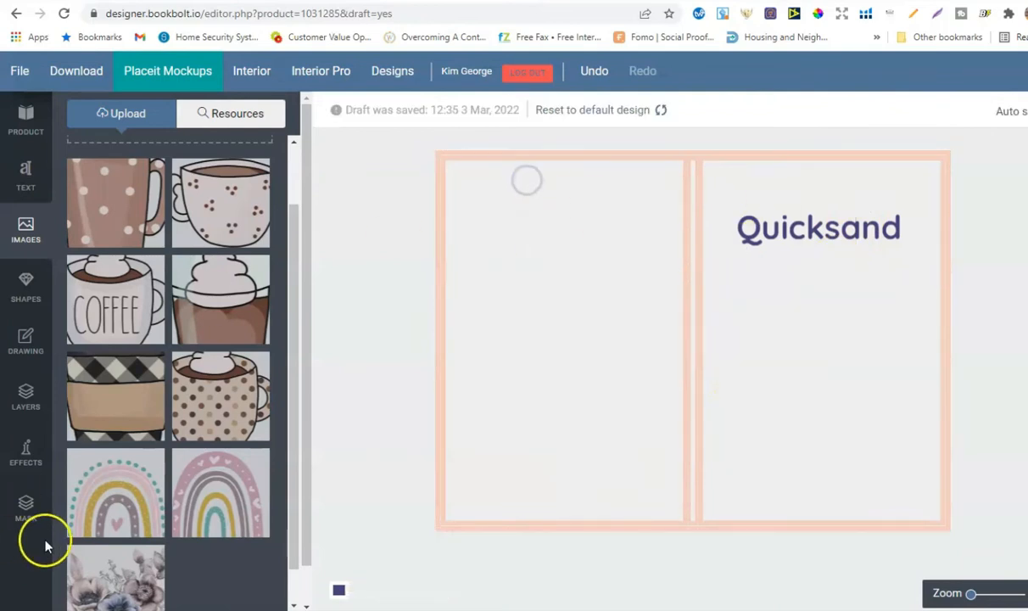
- Add the teal-dotted rainbow, shrink it to a small motif in the upper front cover and delete the Quicksand text
left_click(108, 480)
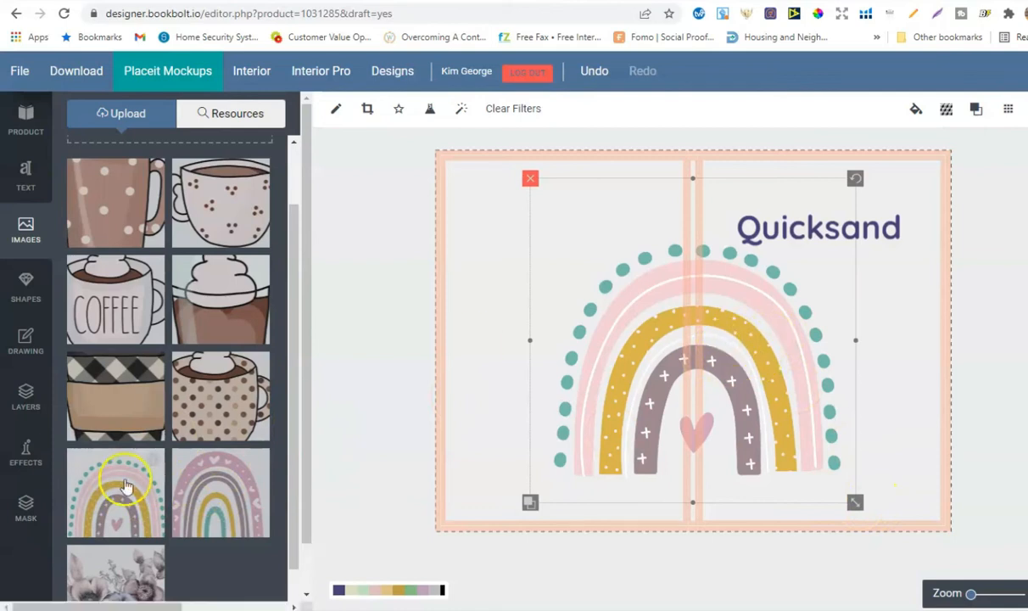
left_click_drag(855, 504, 715, 390)
left_click_drag(672, 338, 764, 223)
left_click(829, 217)
left_click(732, 206)
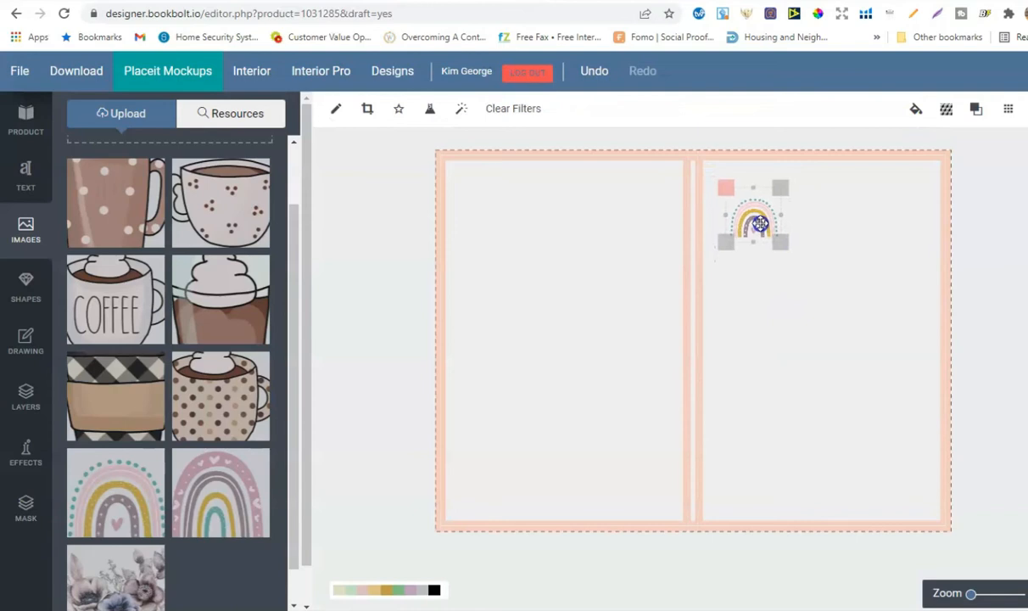
- Try the Grid Repeat pattern on the small rainbow, undo it and apply Vertical Bricks Repeat instead
left_click(947, 113)
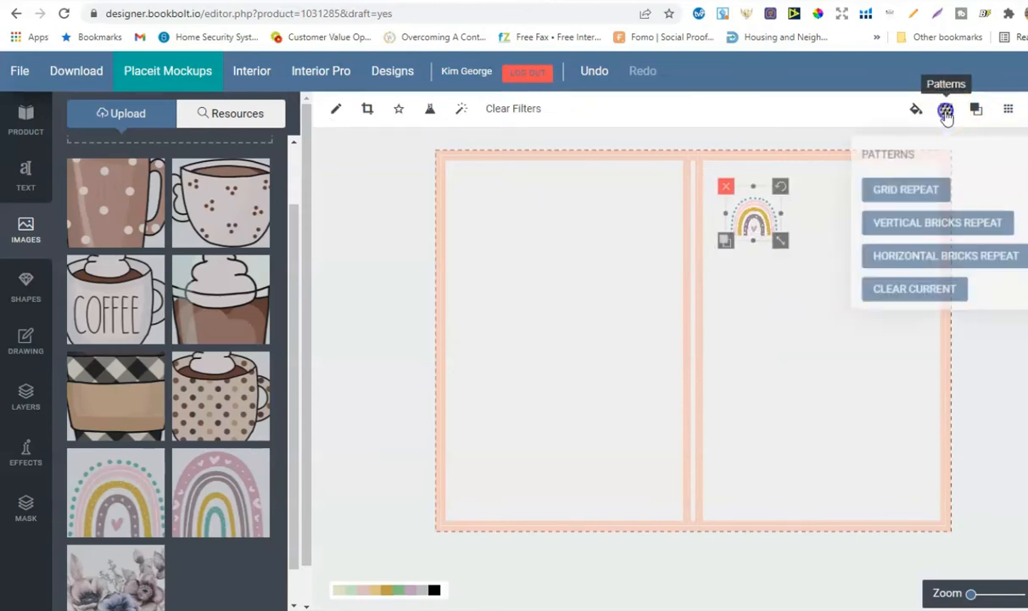
left_click(902, 188)
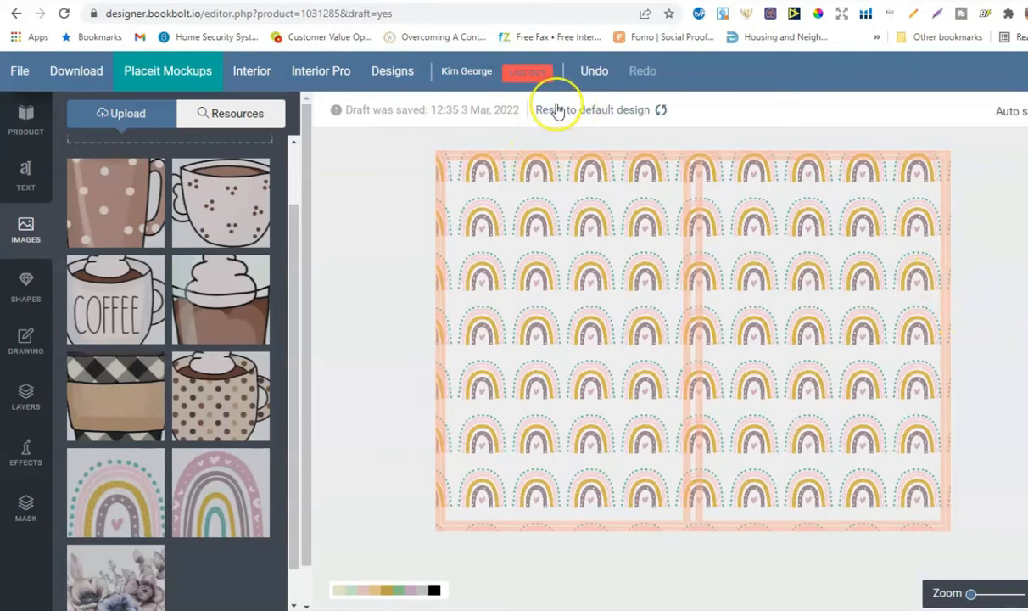
left_click(599, 72)
left_click(762, 235)
left_click(943, 109)
left_click(908, 223)
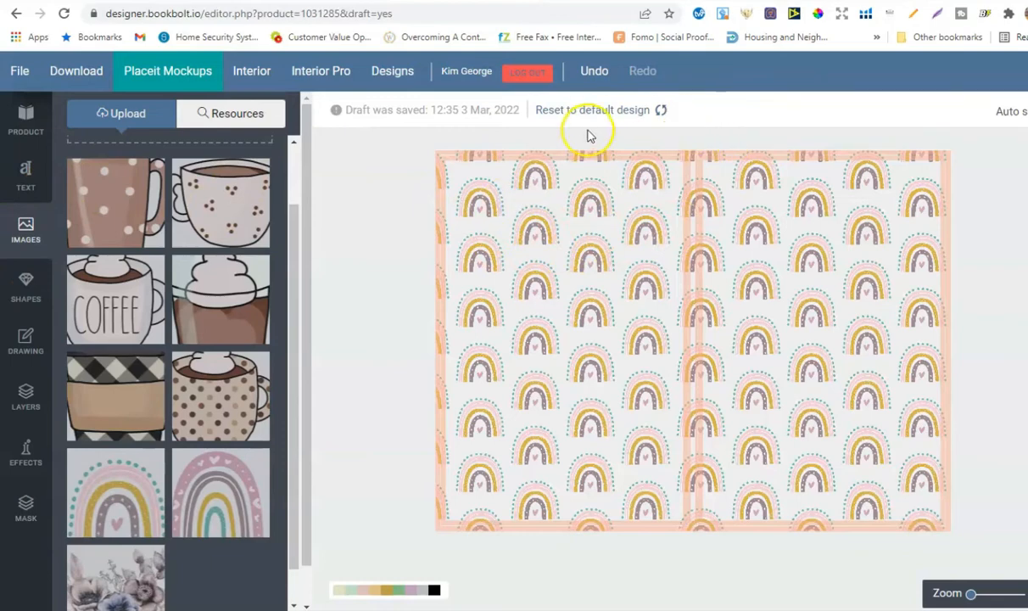
- Undo the brick pattern and the earlier edits back to the full-size rainbow with the Quicksand text
left_click(595, 73)
left_click(595, 73)
left_click(595, 73)
left_click(594, 73)
left_click(595, 73)
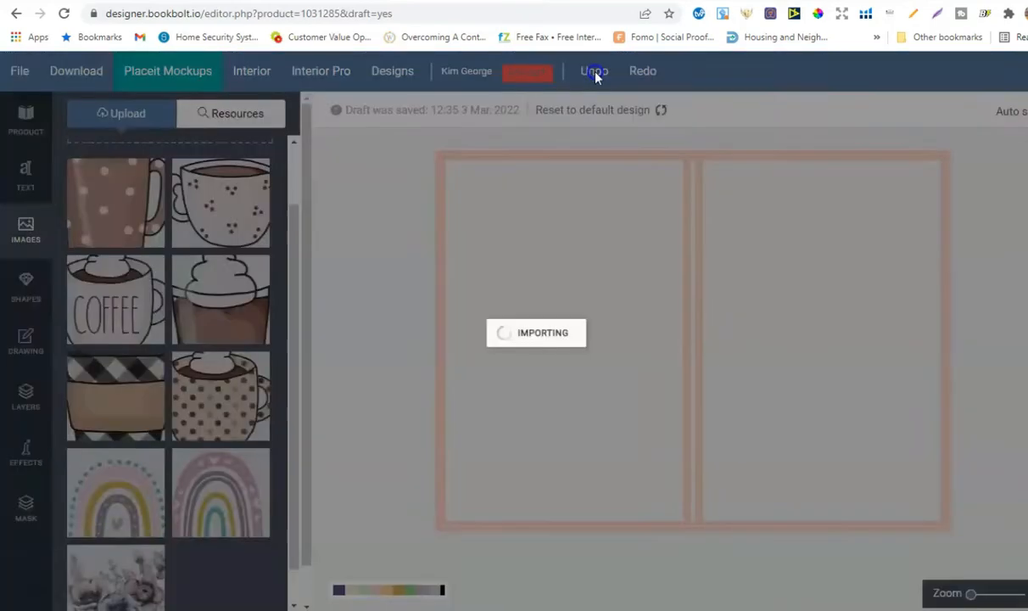
left_click(594, 73)
left_click(595, 73)
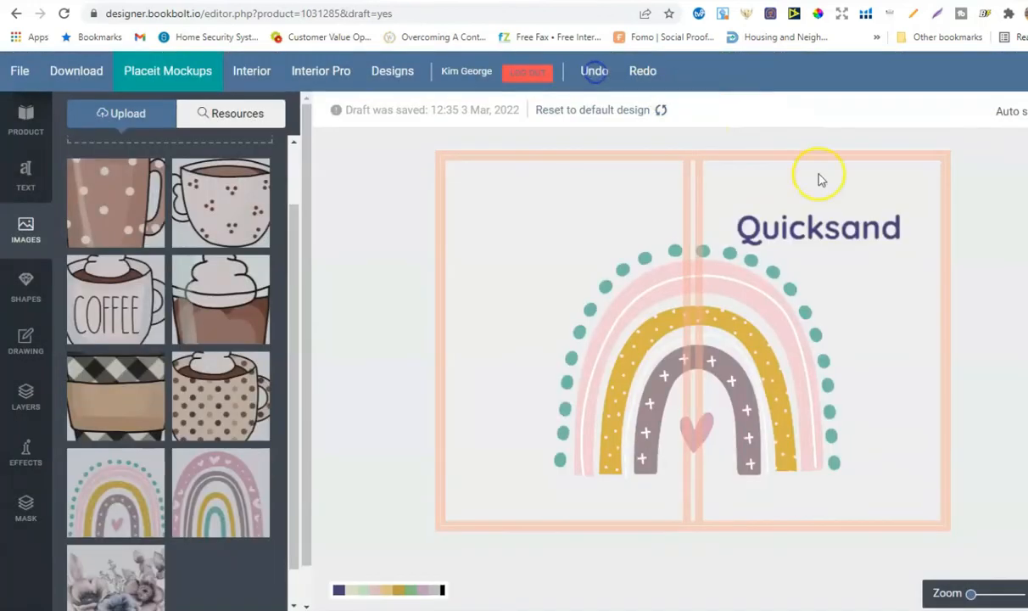
- Delete the large rainbow image and the Quicksand text to empty the cover
left_click(775, 247)
left_click(532, 177)
left_click(745, 227)
left_click(729, 207)
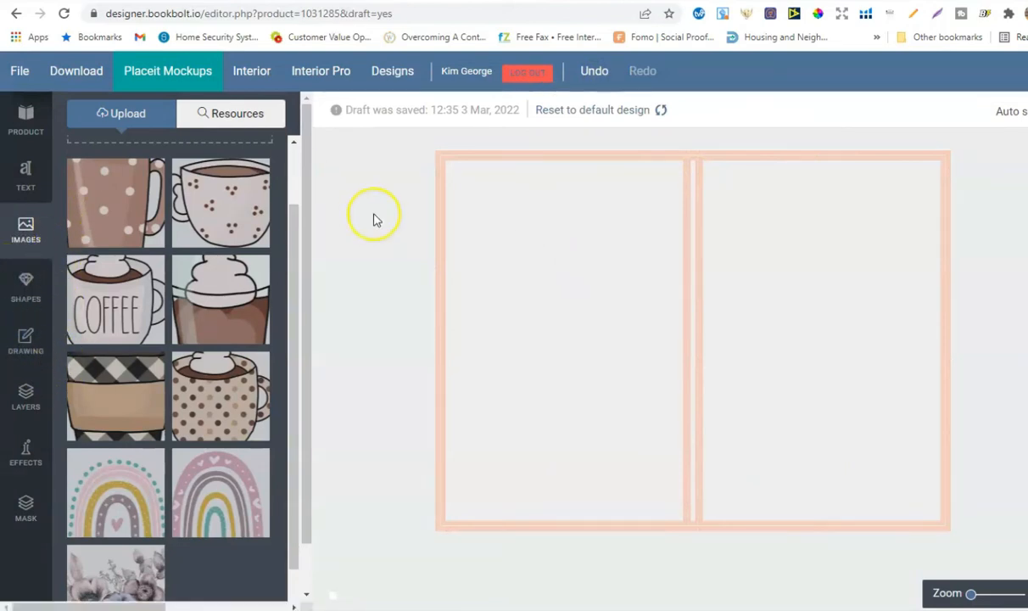
- Set the product color of the paperback cover to the medium gray swatch
left_click_drag(293, 257, 296, 199)
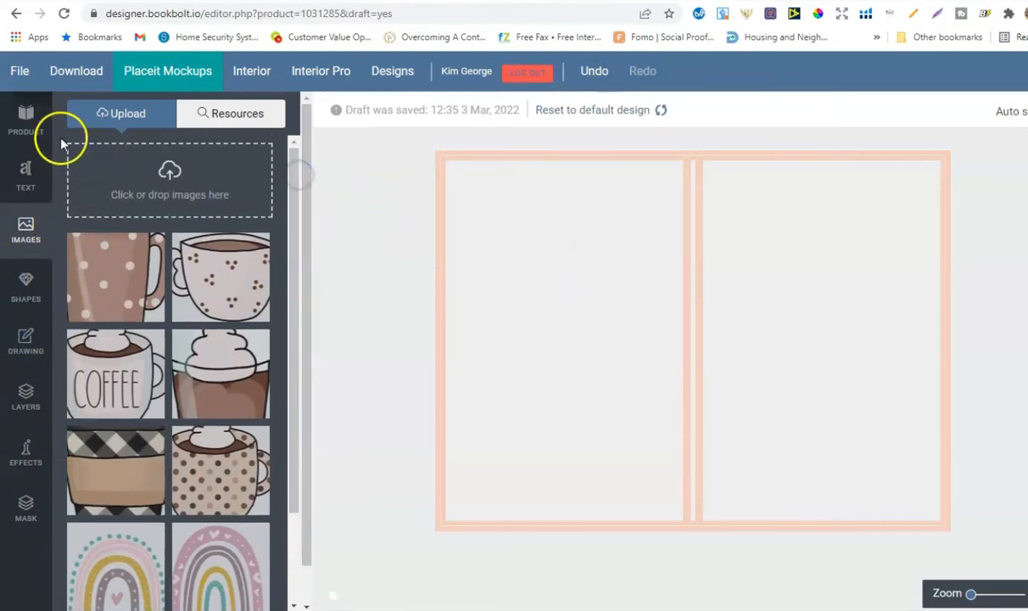
left_click(28, 129)
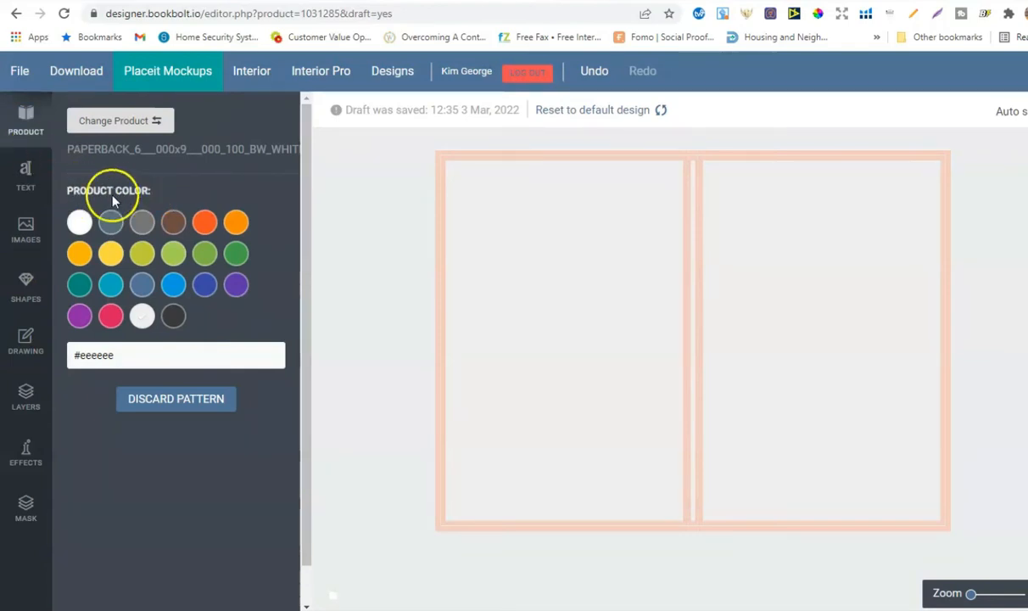
left_click(136, 356)
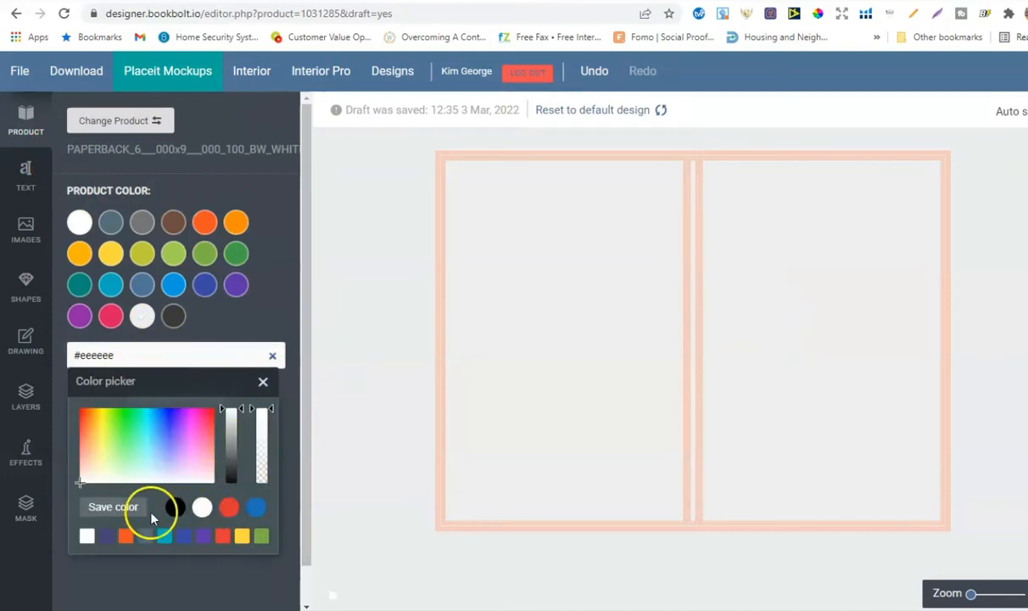
left_click(141, 222)
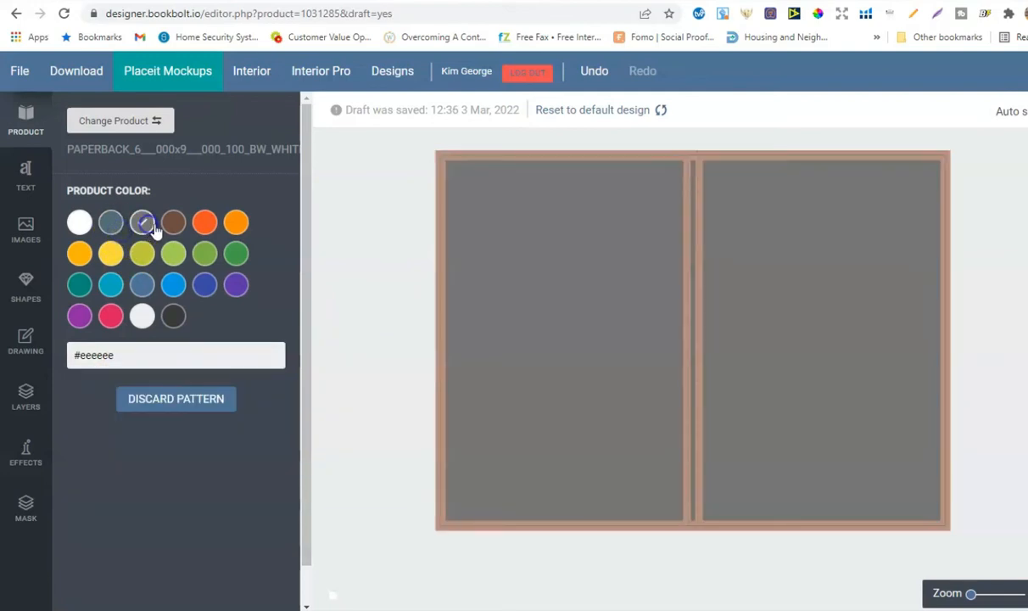
- Try the orange, purple and light gray swatches as the cover's product color
left_click(231, 225)
left_click(236, 282)
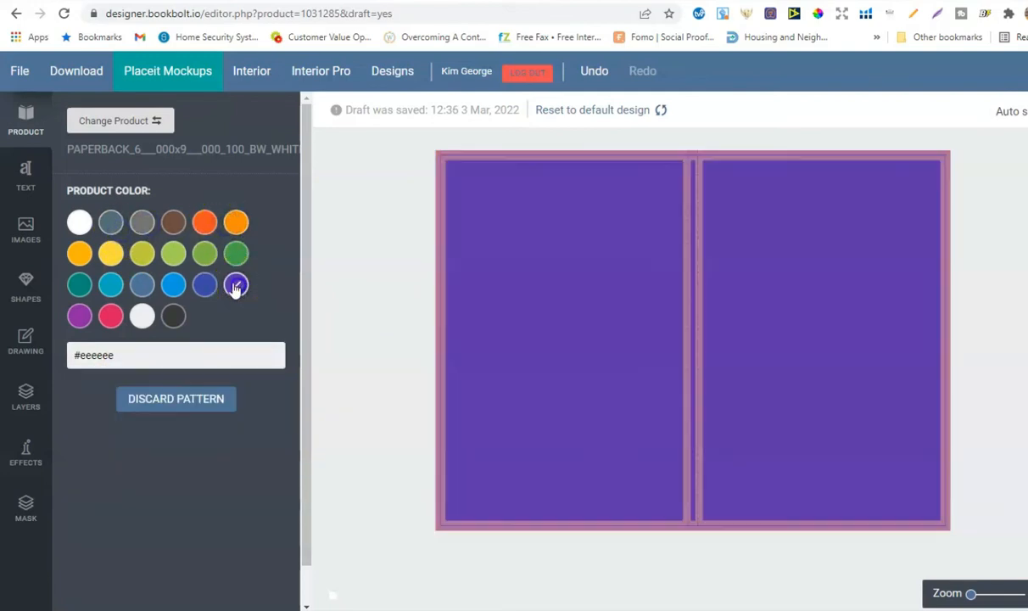
left_click(142, 316)
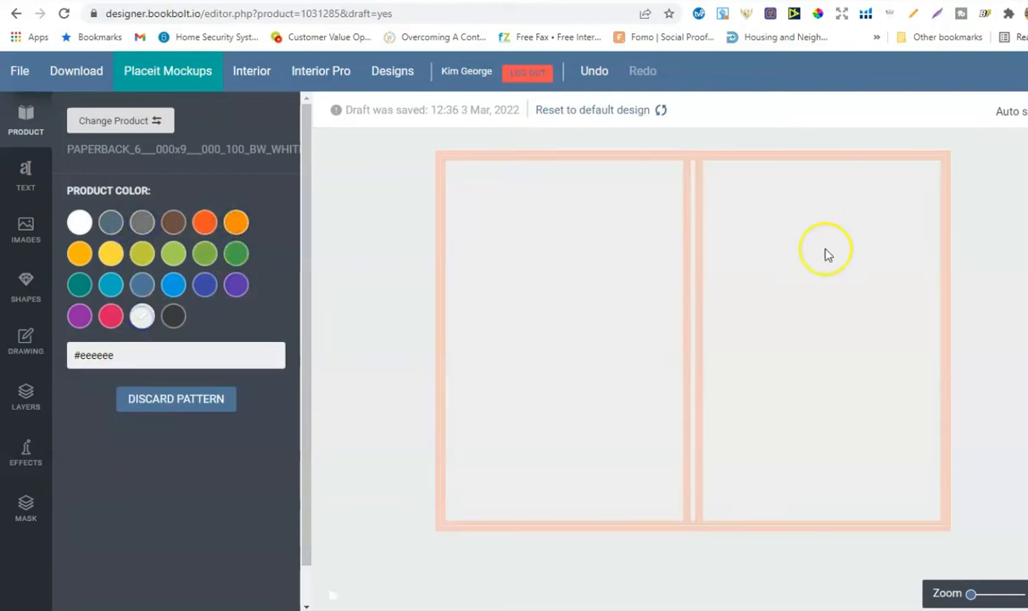
- Set the cover's product color to the off-white hex value #faf9f6
left_click(142, 356)
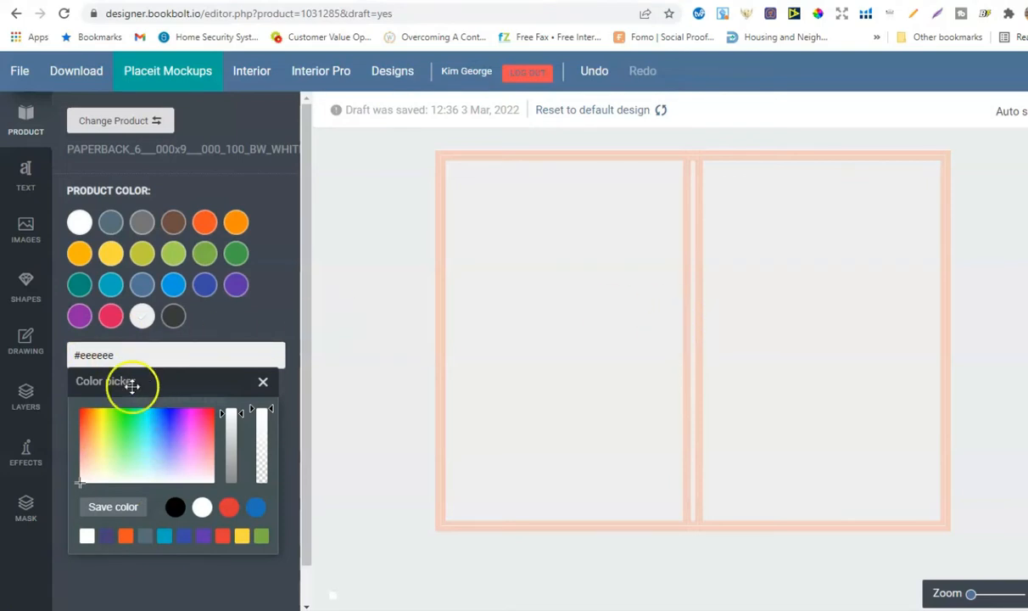
left_click_drag(114, 356, 73, 356)
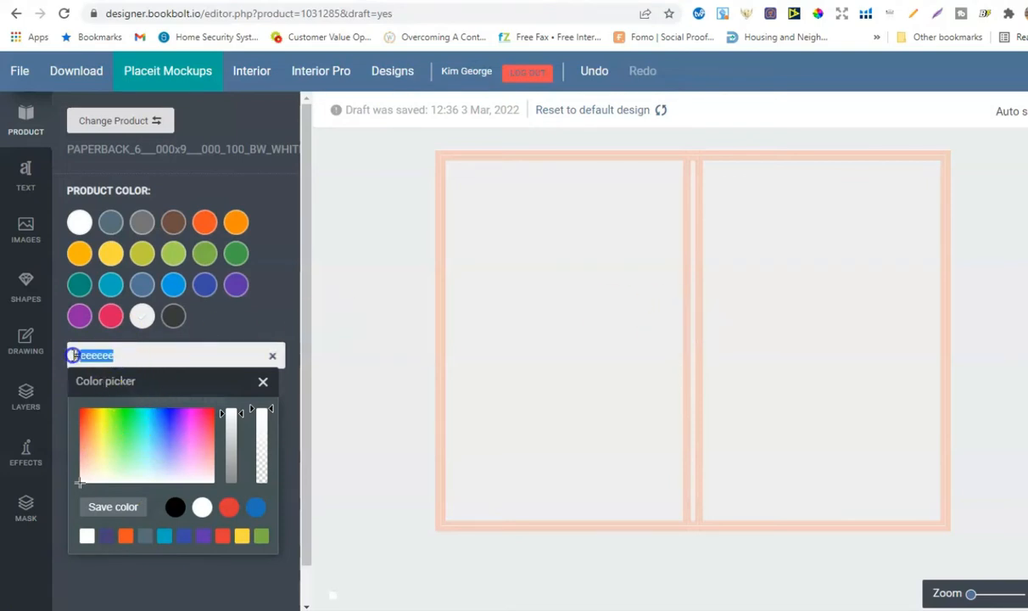
right_click(75, 356)
left_click(125, 427)
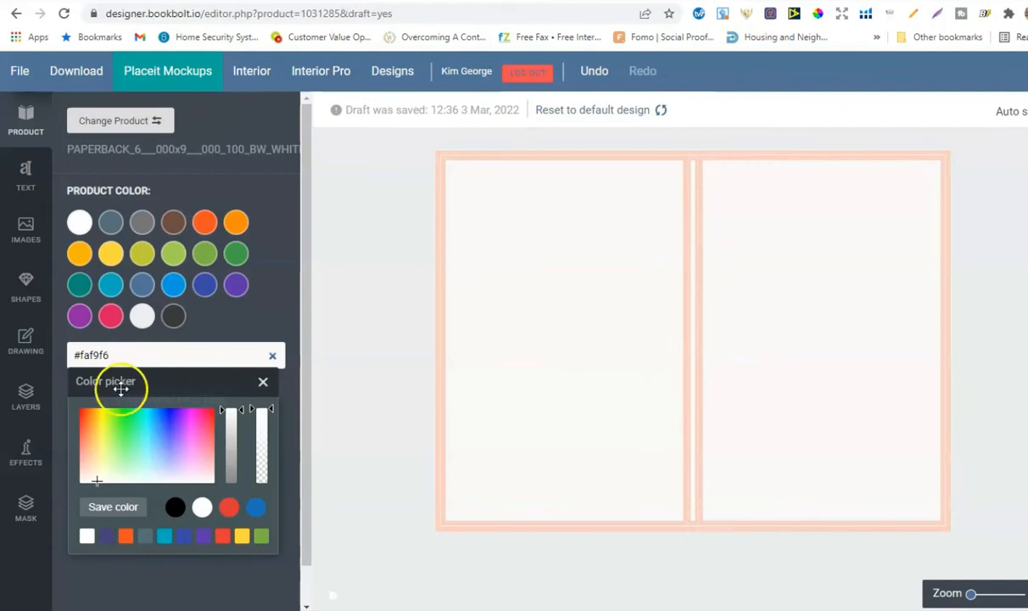
left_click(350, 316)
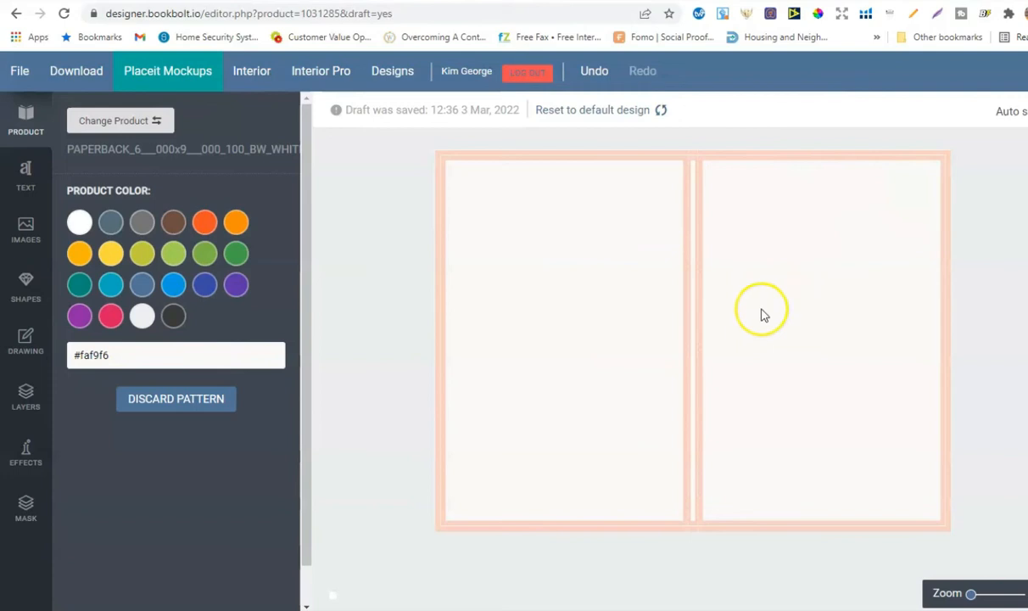
- Place the uploaded rainbow with teal dots small in the front cover's upper-left area and fill the cover with it using Grid Repeat
left_click(26, 238)
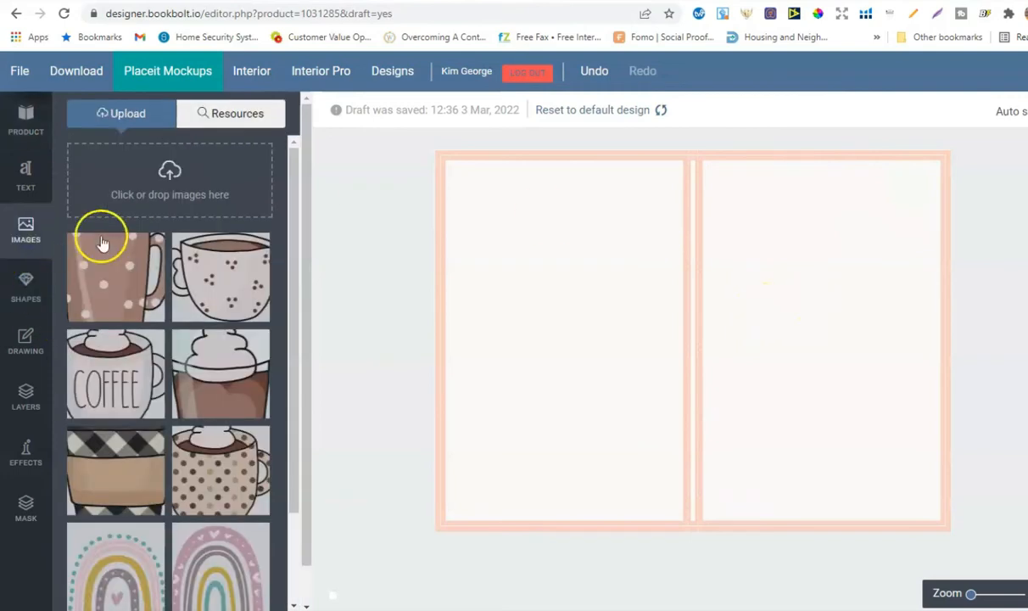
left_click(115, 569)
left_click_drag(857, 504, 768, 230)
left_click(779, 248)
left_click(764, 230)
left_click(946, 110)
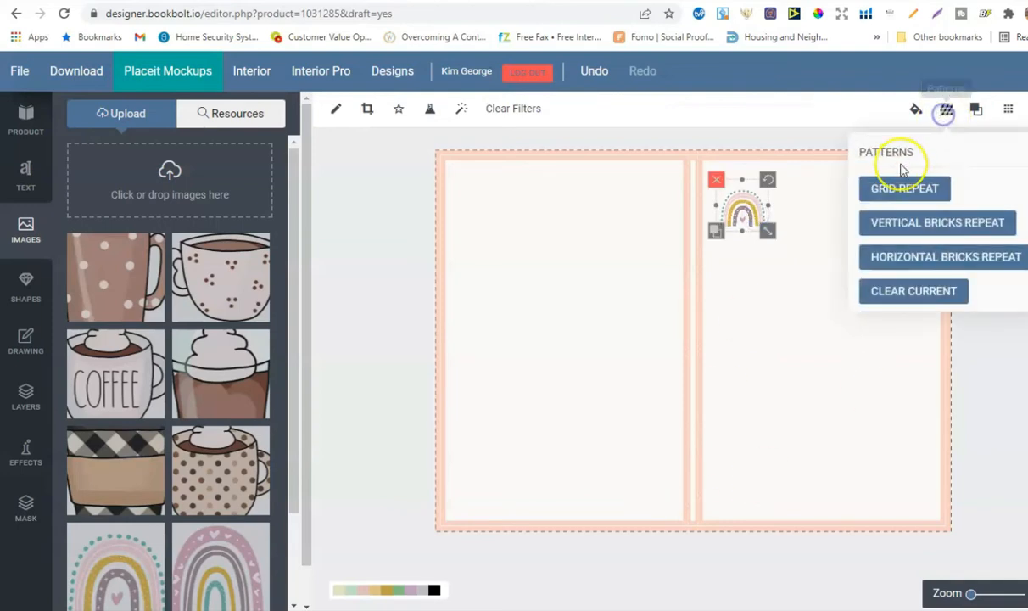
left_click(898, 195)
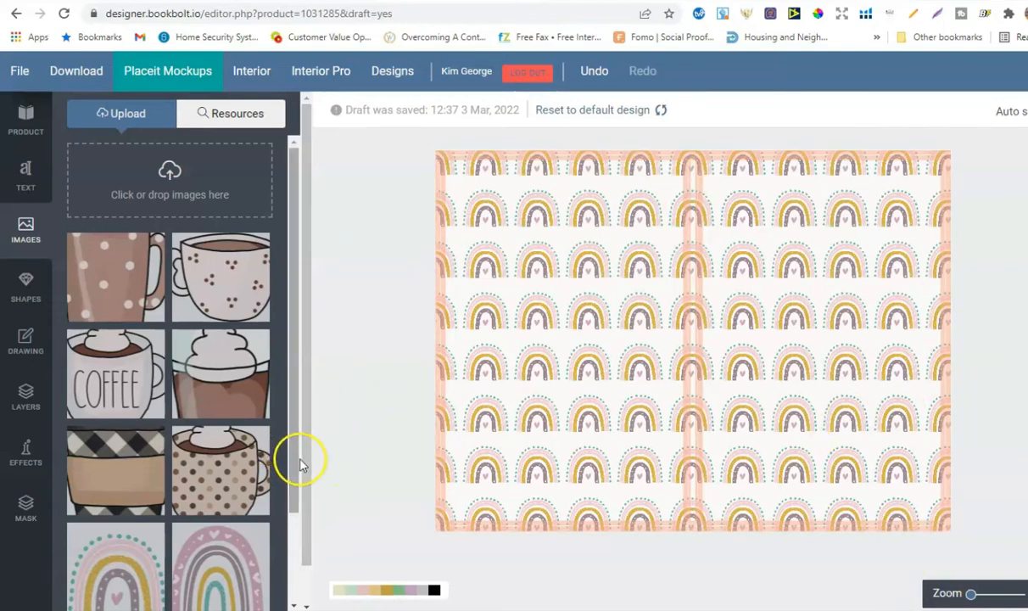
- Add a wide rectangle shape over the rainbow pattern in the upper part of the front cover
left_click(26, 288)
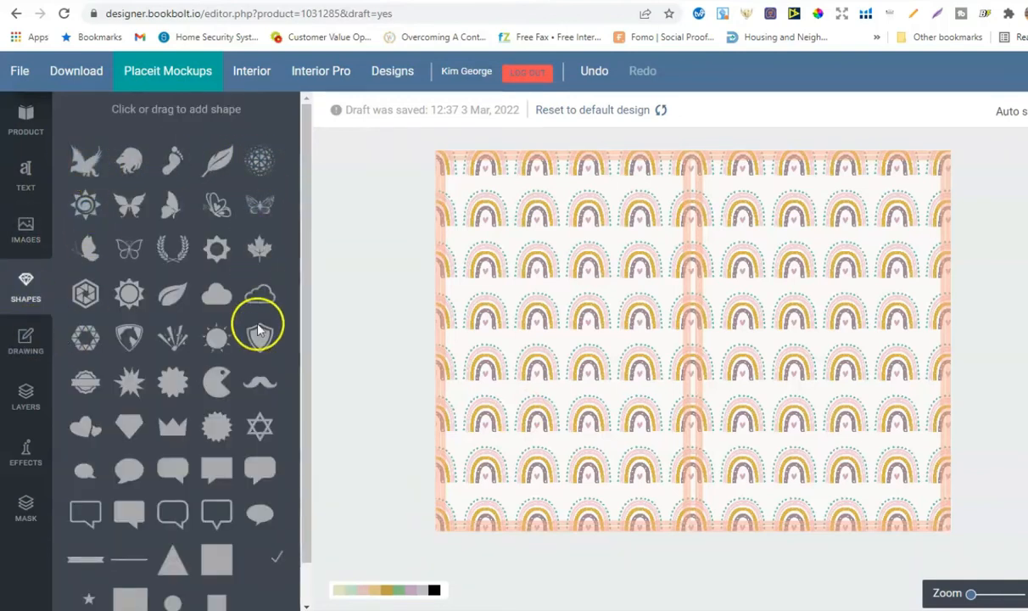
scroll(119, 433, "down", 1)
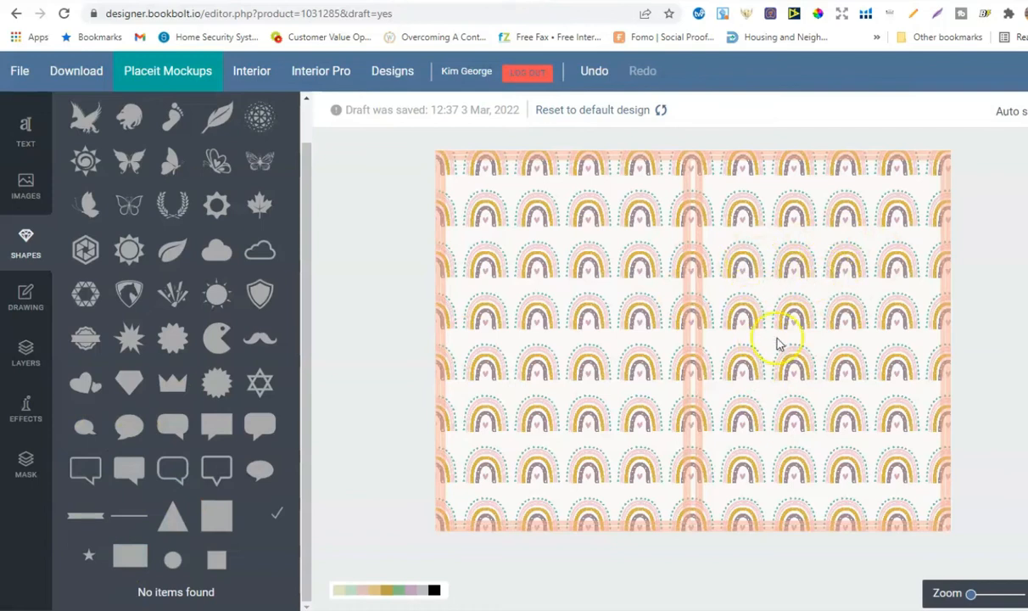
left_click(130, 557)
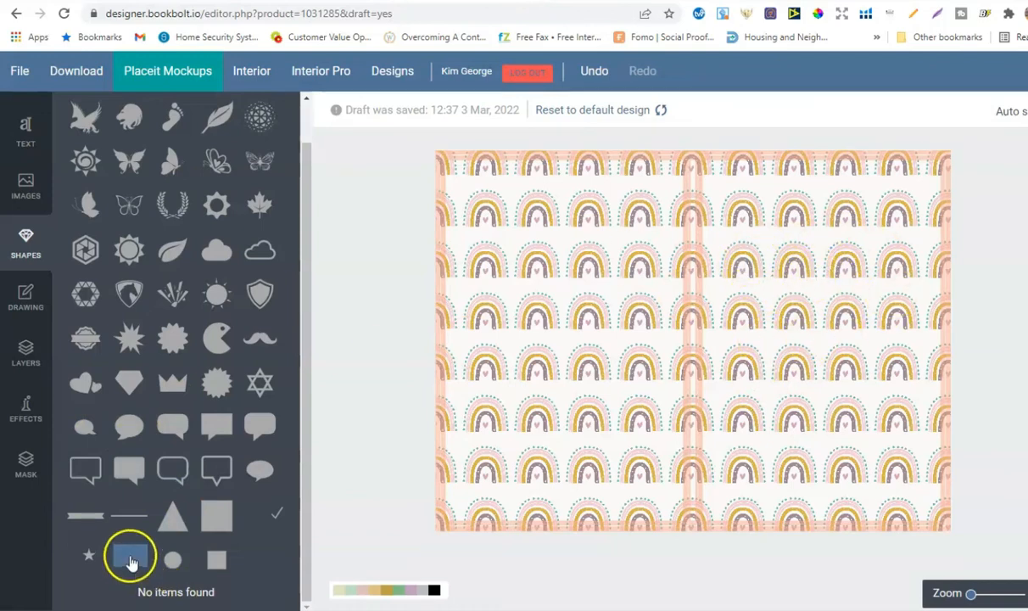
left_click_drag(694, 341, 892, 258)
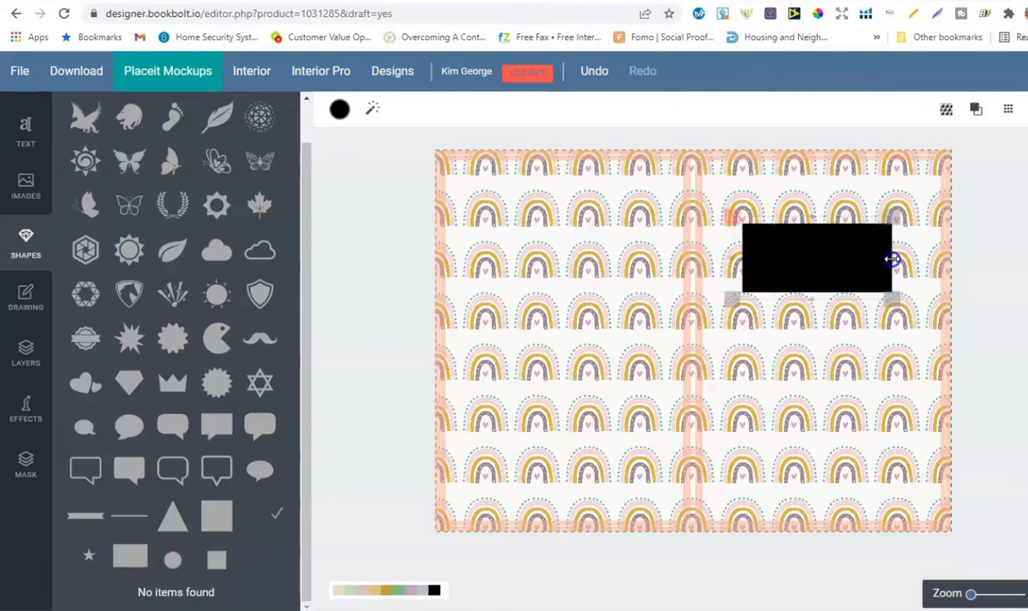
left_click(832, 272)
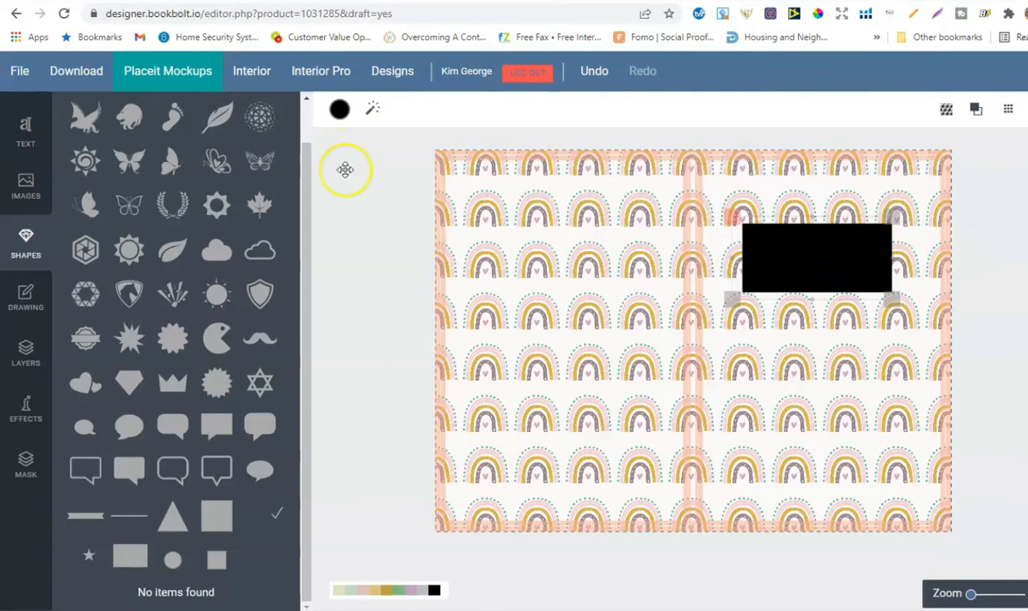
- Fill the rectangle with #faf9f6 and center it on the front cover
left_click(339, 108)
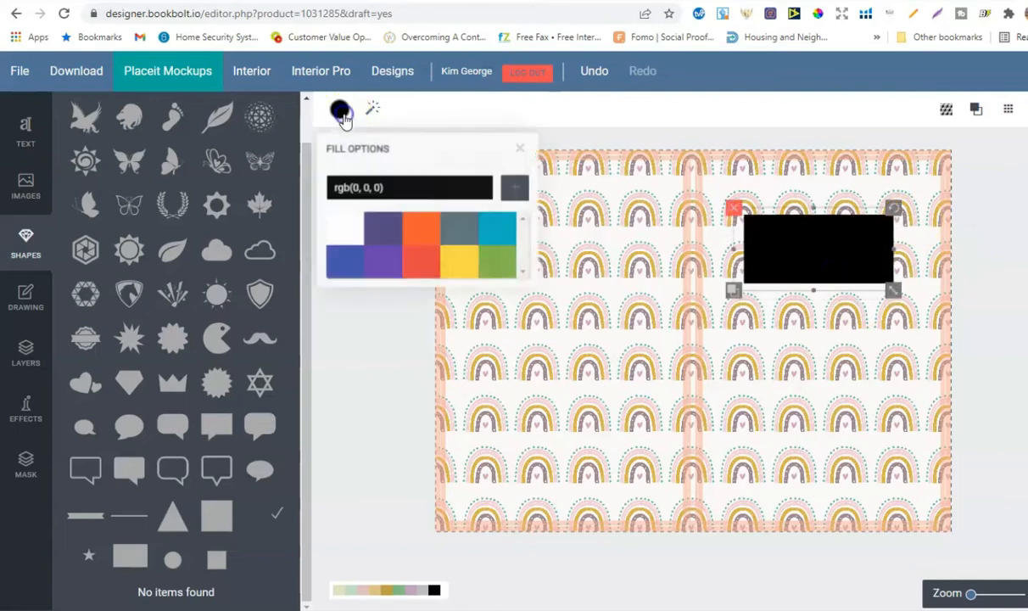
left_click(332, 230)
left_click(385, 189)
left_click_drag(385, 189, 331, 187)
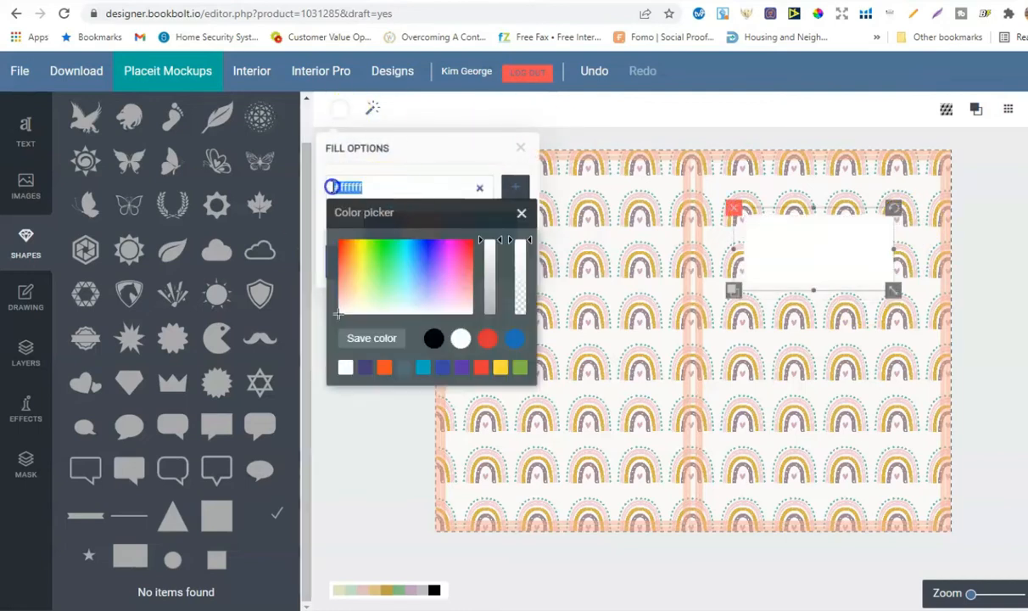
right_click(352, 186)
left_click(378, 260)
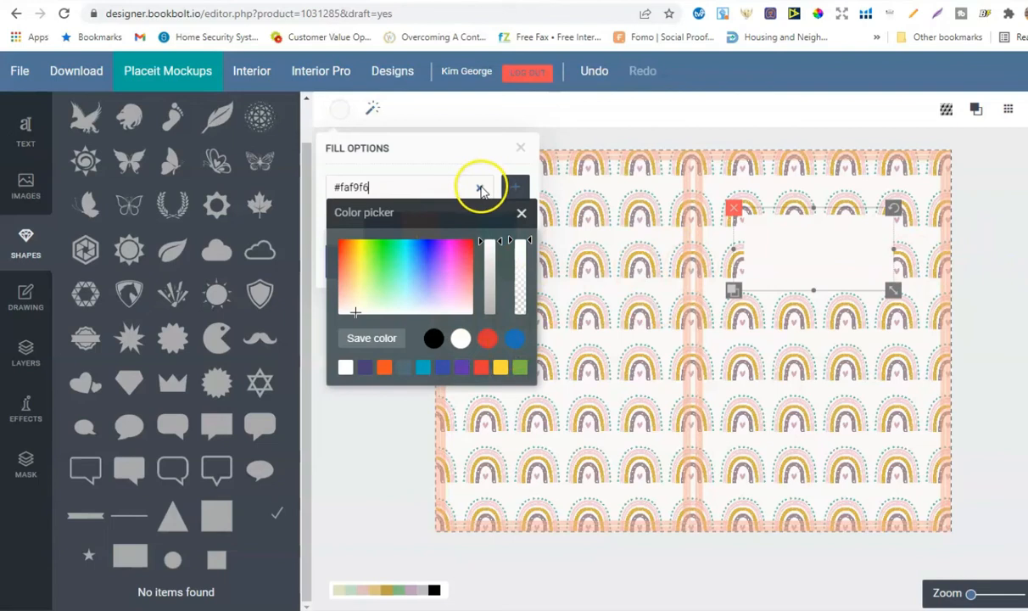
left_click(965, 234)
left_click(791, 269)
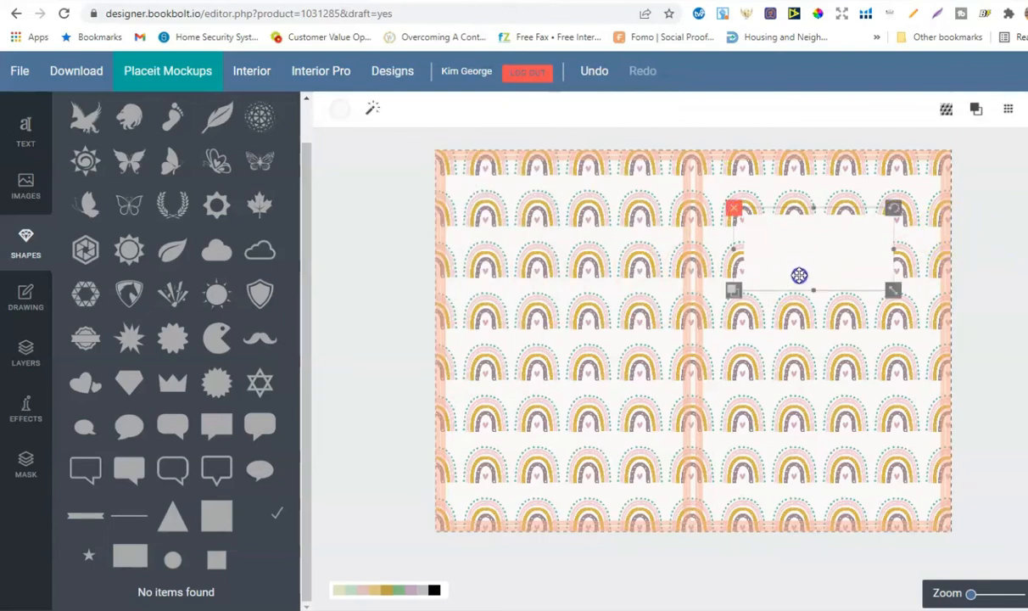
left_click(388, 324)
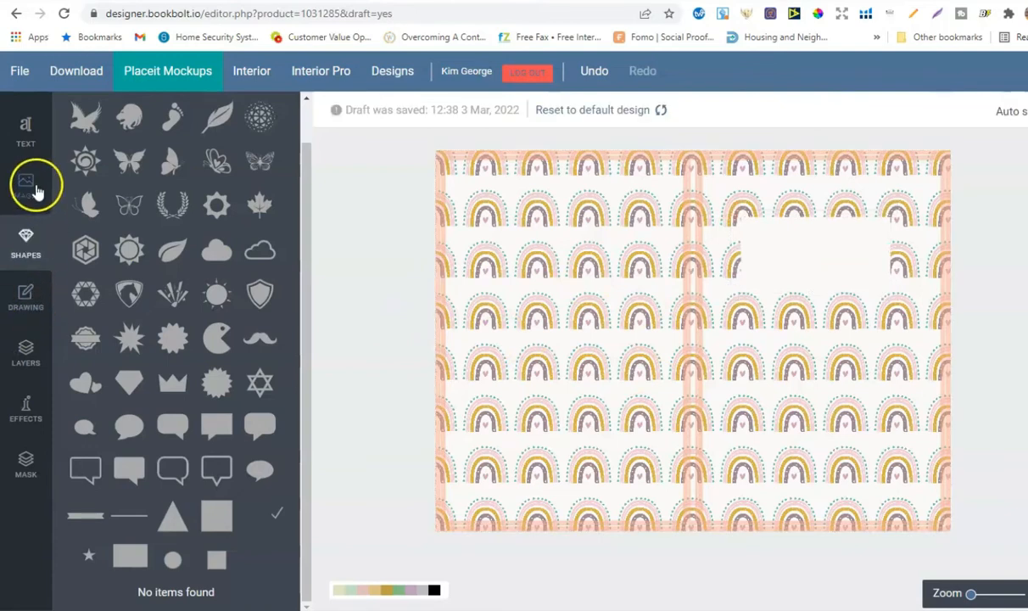
- Add a Quicksand text object and place it on the off-white rectangle
left_click(27, 136)
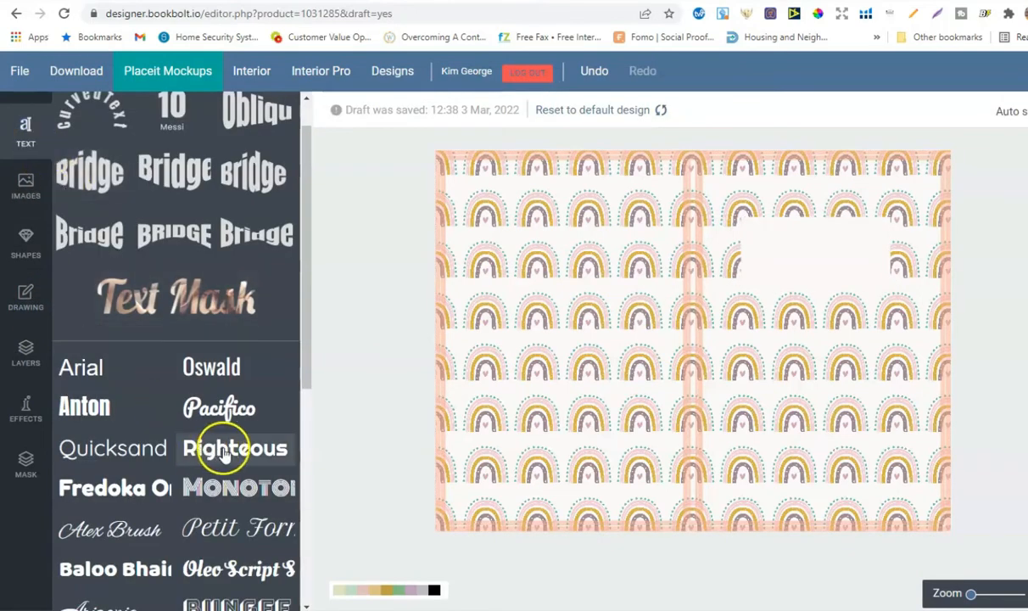
scroll(225, 413, "down", 4)
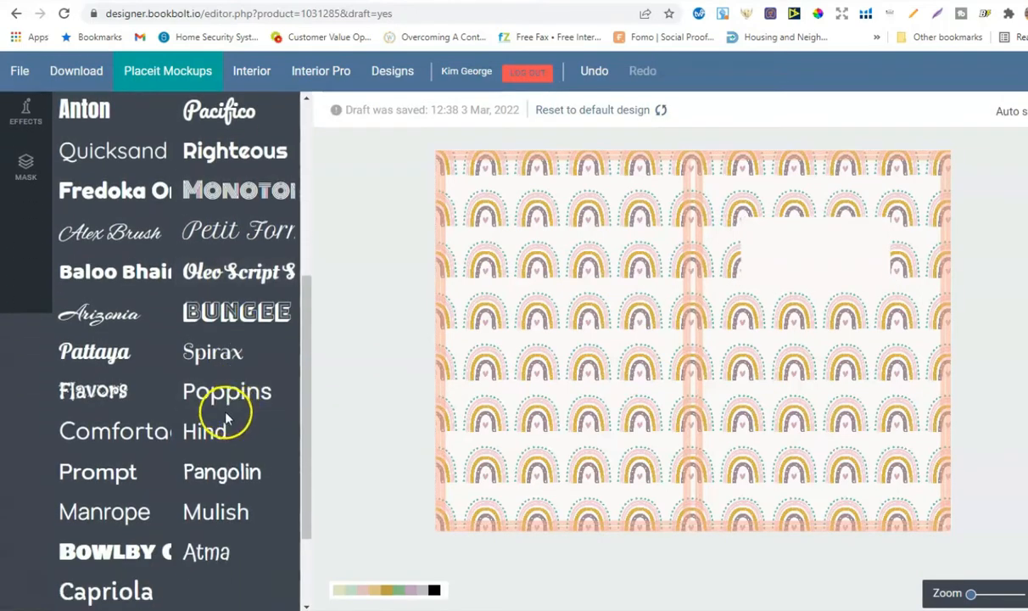
scroll(170, 434, "up", 2)
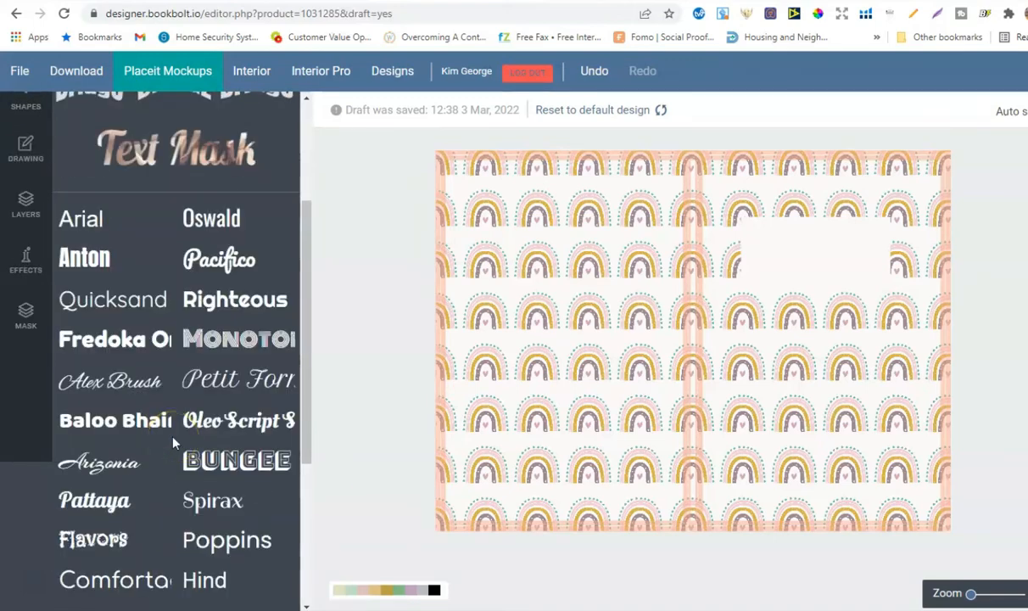
left_click(117, 289)
left_click_drag(666, 341, 791, 248)
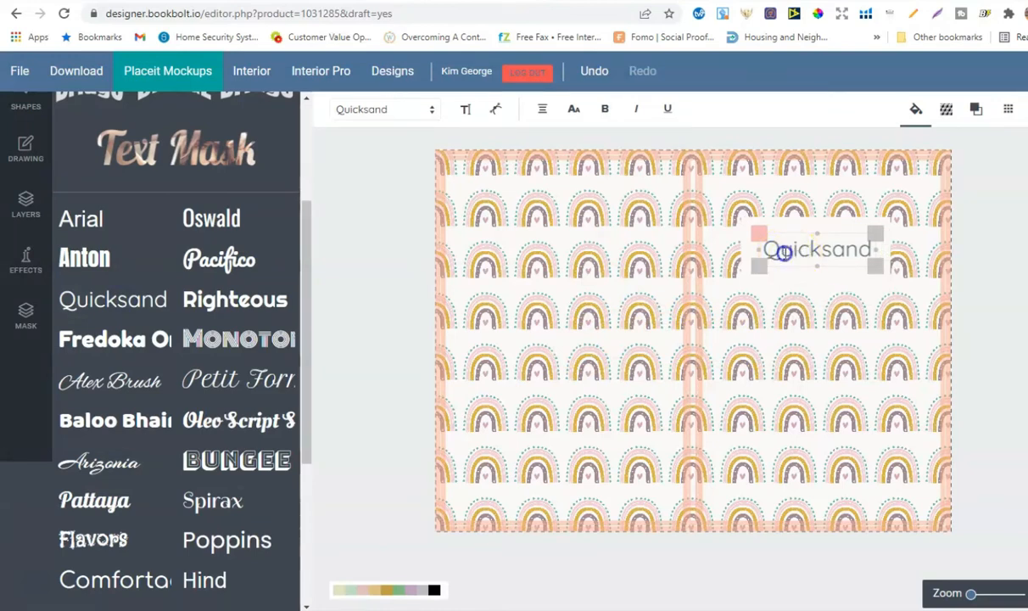
- Replace the Quicksand placeholder text with "Daily Journal"
left_click(869, 250)
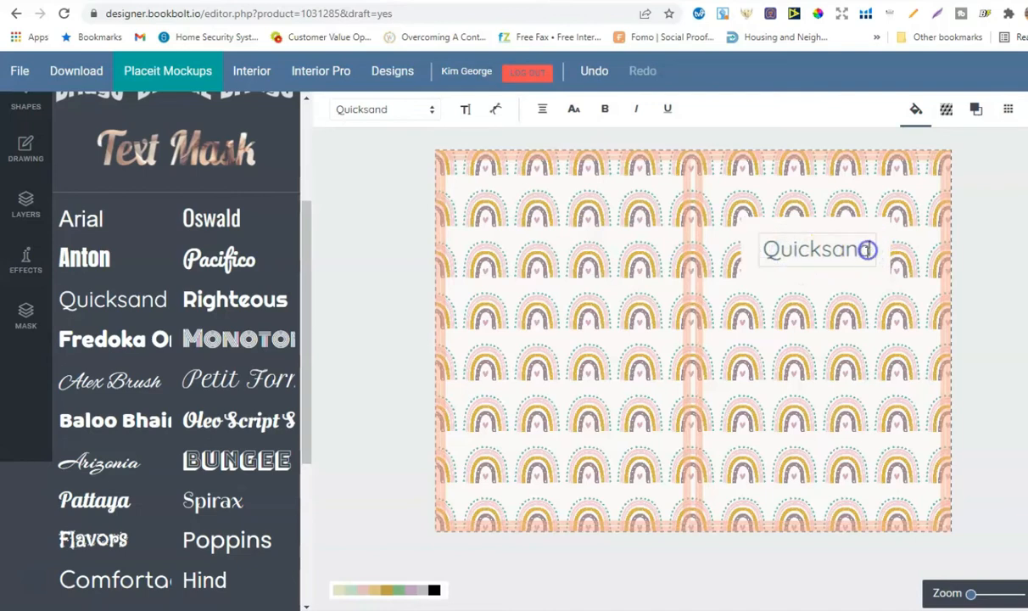
left_click_drag(868, 249, 776, 249)
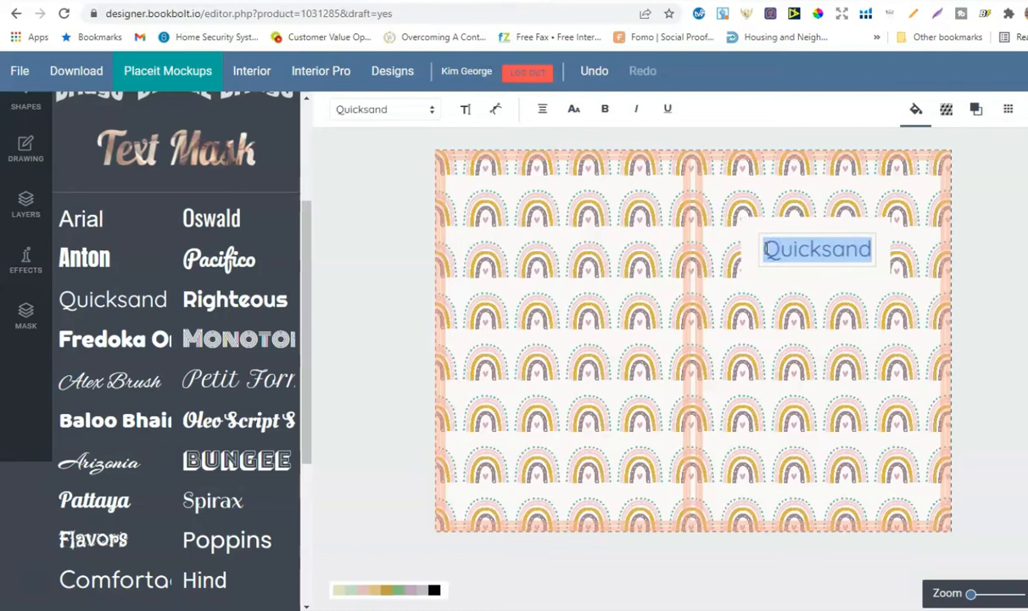
type("Journal")
key("BackSpace")
key("BackSpace")
key("BackSpace")
key("BackSpace")
key("BackSpace")
key("BackSpace")
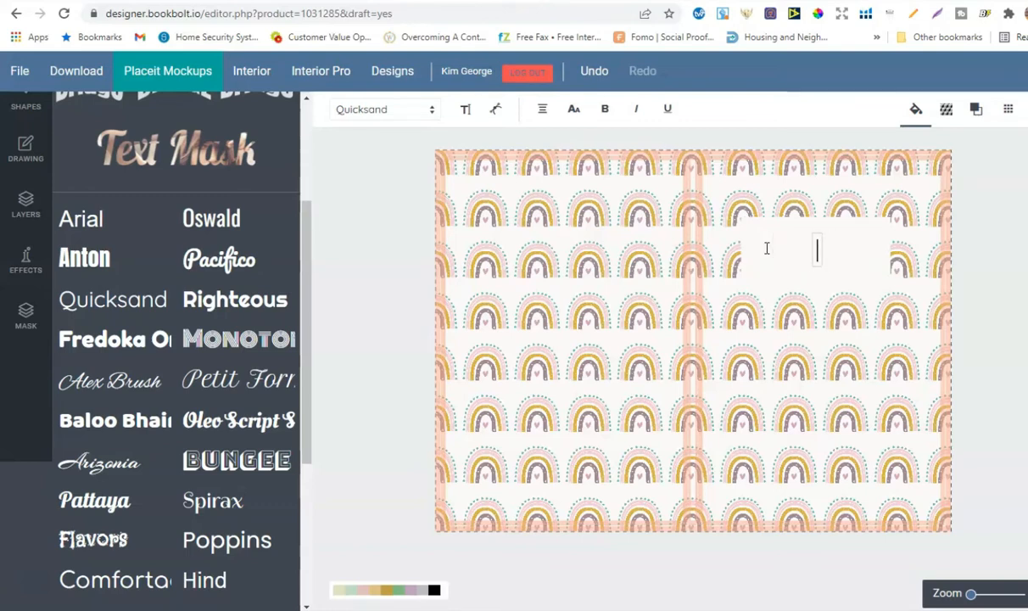
type("Daily Journal")
- Make the Daily Journal title bold and uppercase
left_click_drag(889, 250, 755, 249)
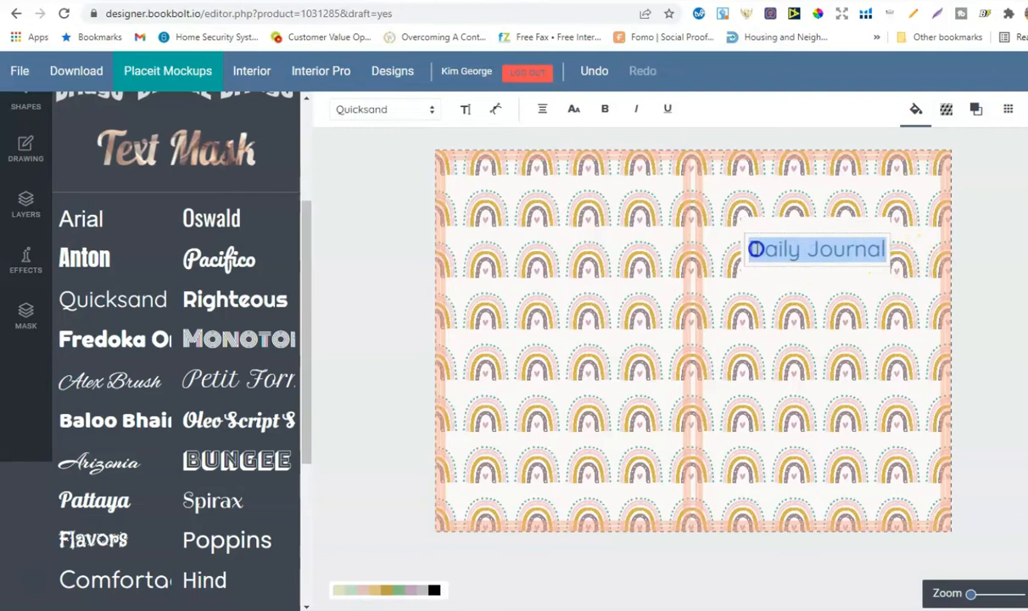
left_click(604, 109)
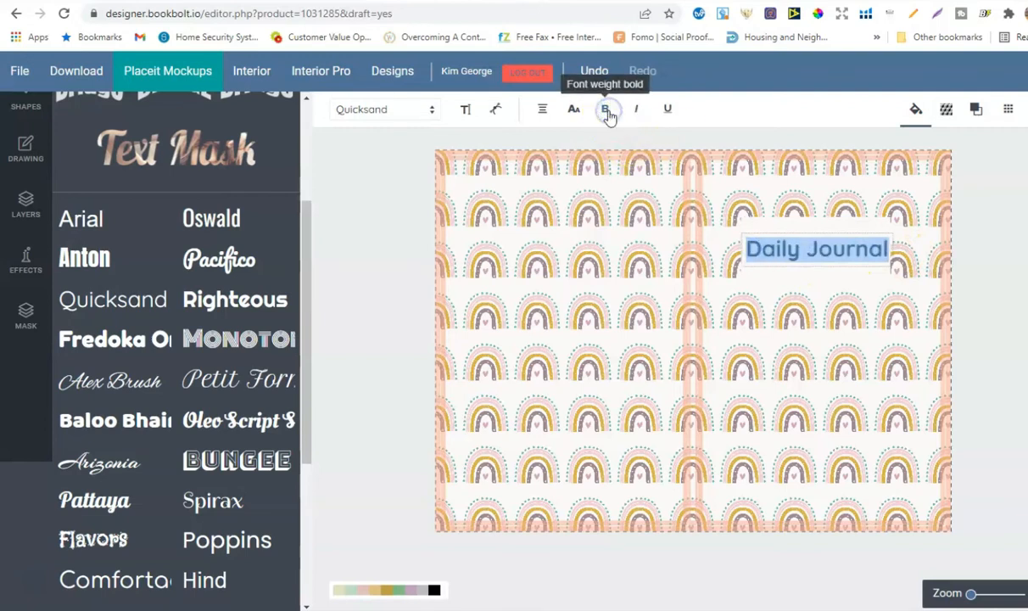
left_click(573, 108)
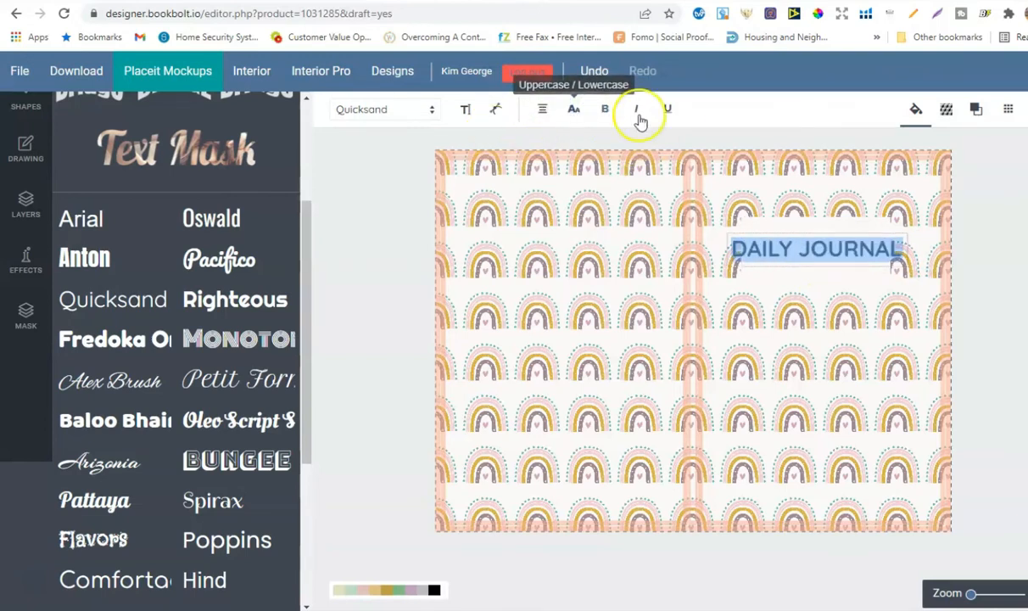
- Scale the title to fit inside the rectangle and break it into two lines, DAILY above JOURNAL
left_click(902, 263)
left_click_drag(908, 265, 895, 258)
left_click(989, 257)
left_click(816, 249)
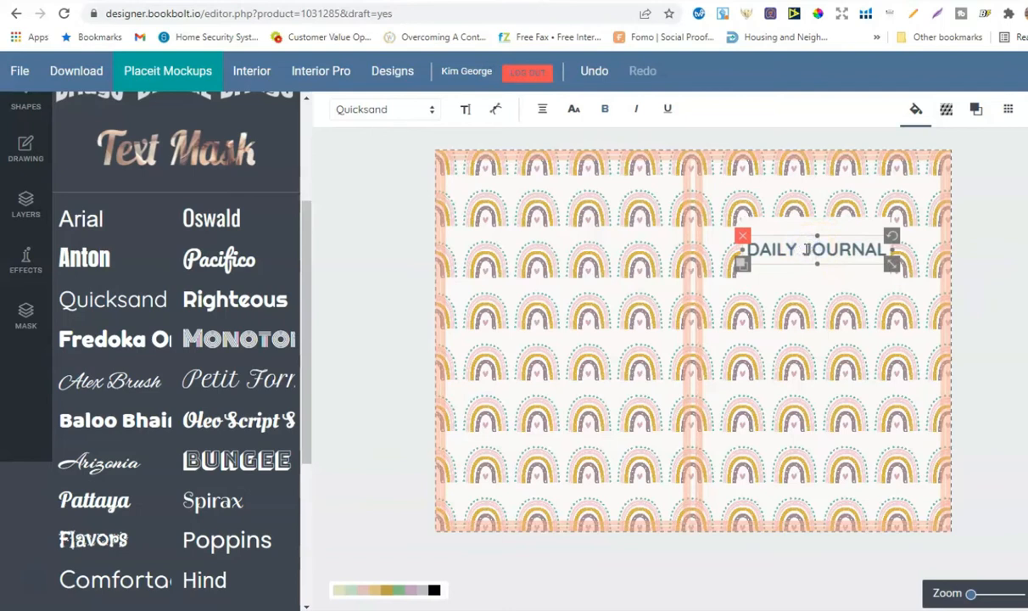
double_click(804, 250)
key("Return")
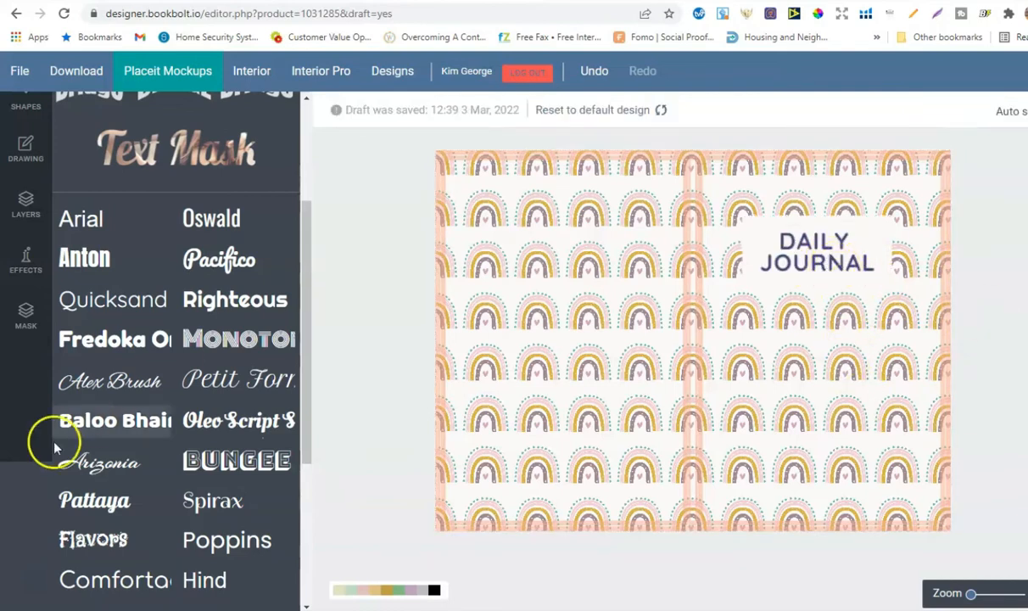
- Add a straight line shape and center it just beneath the word JOURNAL on the front cover
scroll(26, 231, "up", 3)
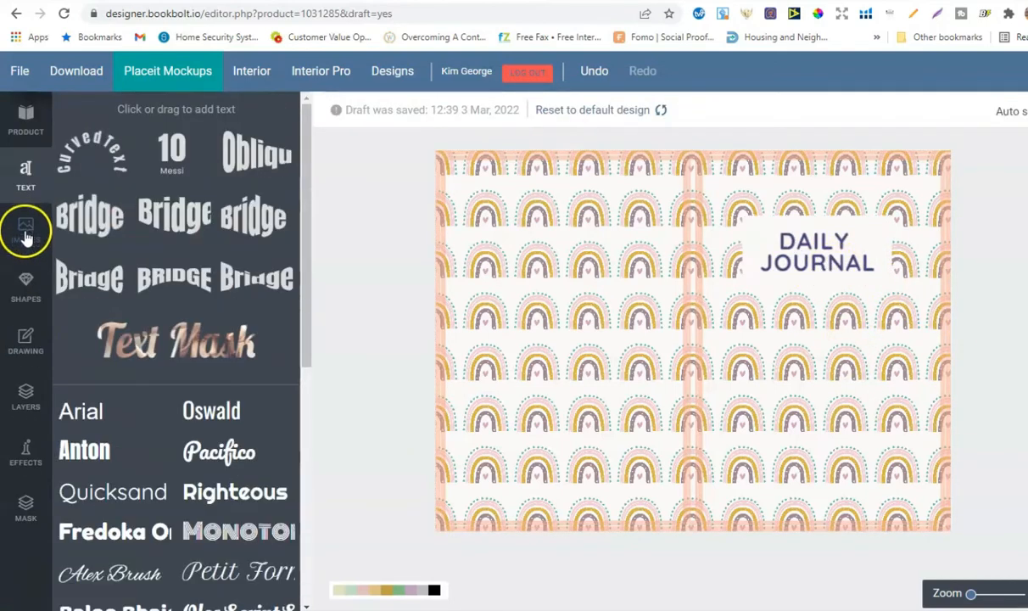
left_click(26, 284)
scroll(170, 340, "down", 1)
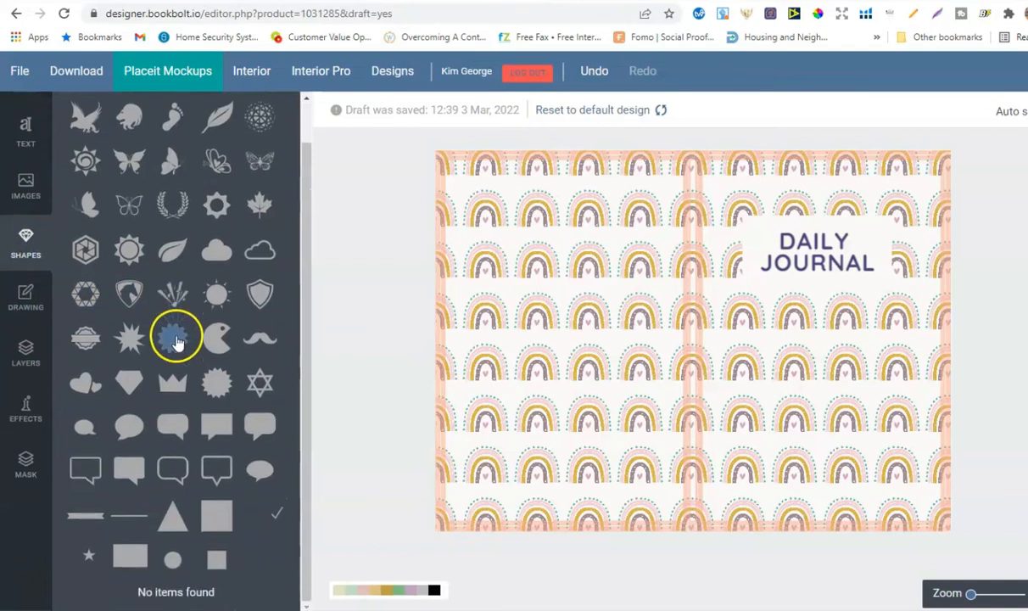
left_click(130, 517)
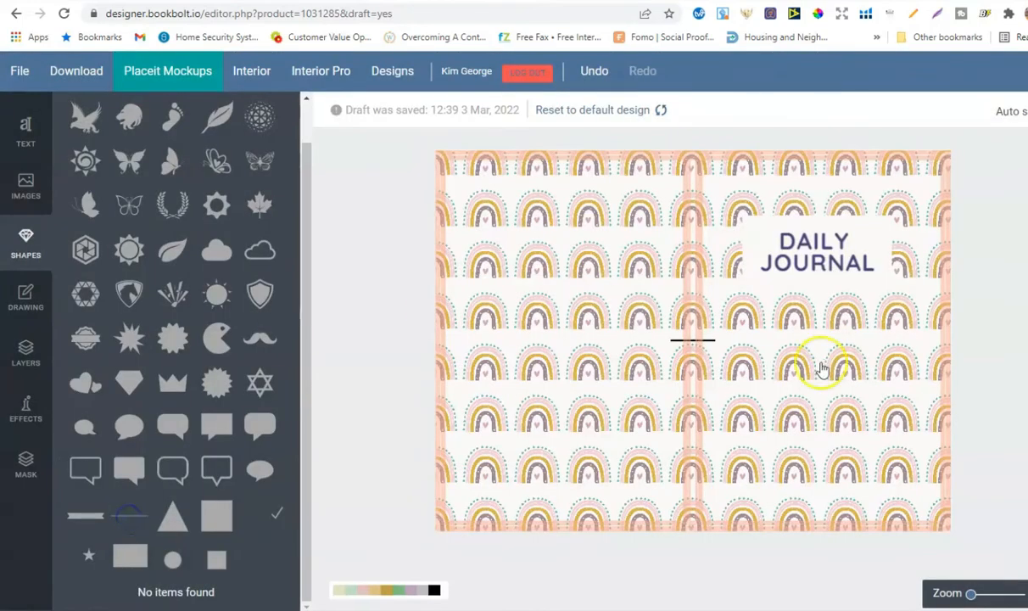
left_click_drag(703, 341, 827, 280)
left_click(980, 359)
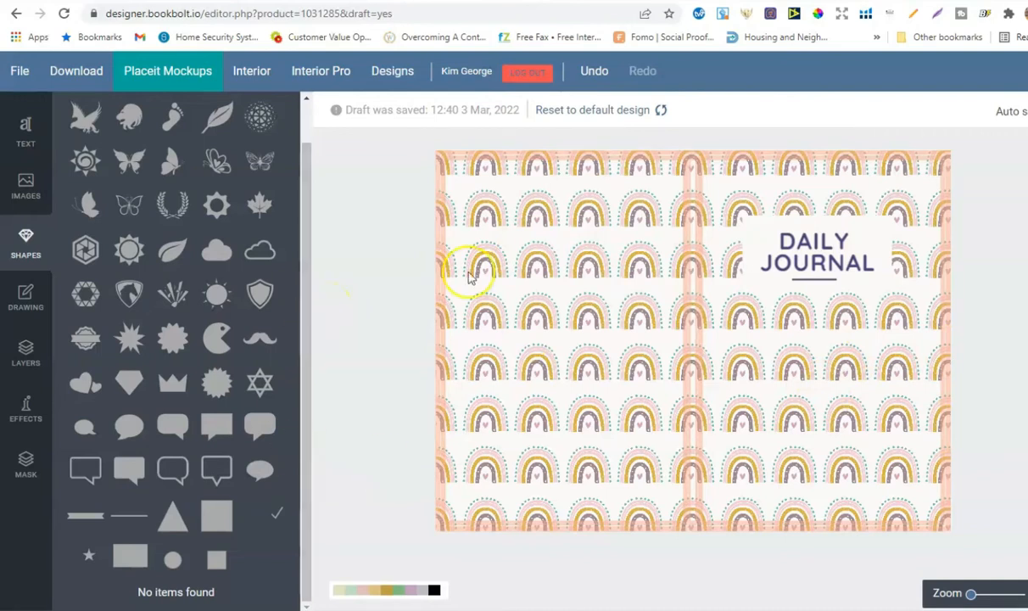
- Export the Daily Journal cover as a PDF, look over the full wraparound page, and return to the editor
left_click(81, 75)
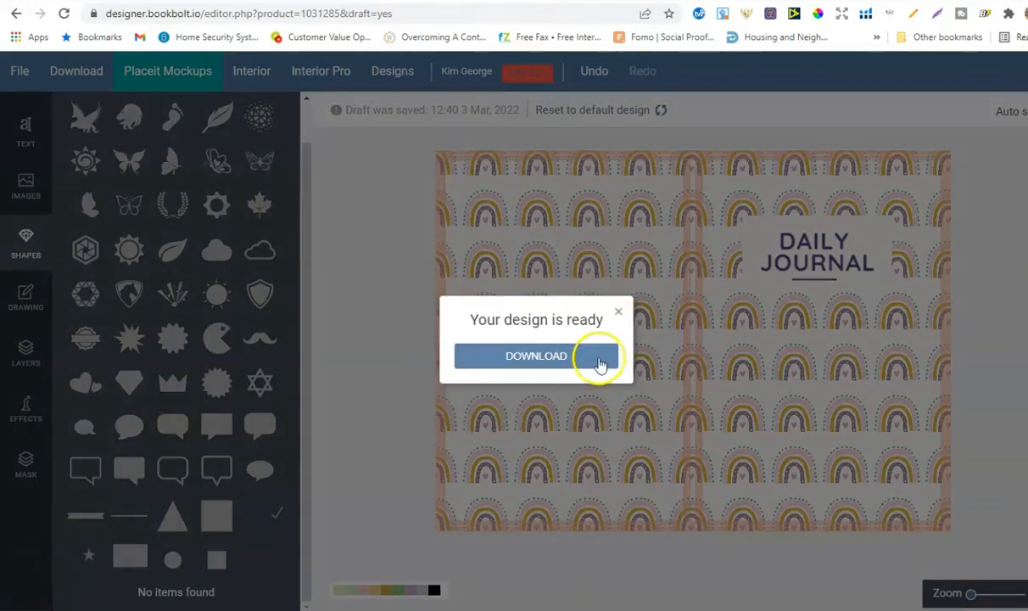
left_click(561, 359)
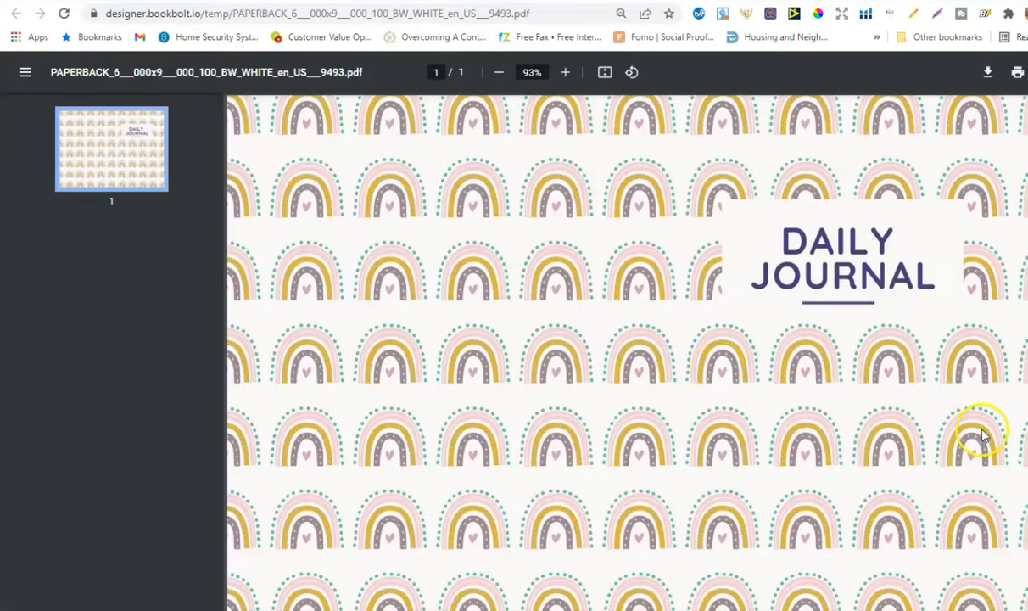
scroll(959, 424, "down", 2)
scroll(627, 348, "up", 1)
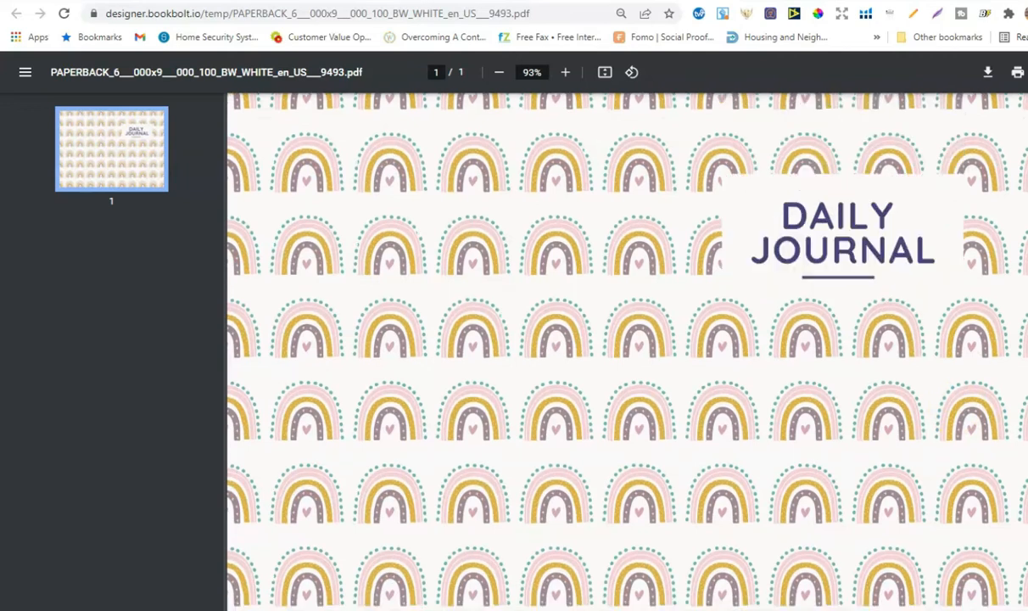
scroll(628, 348, "down", 1)
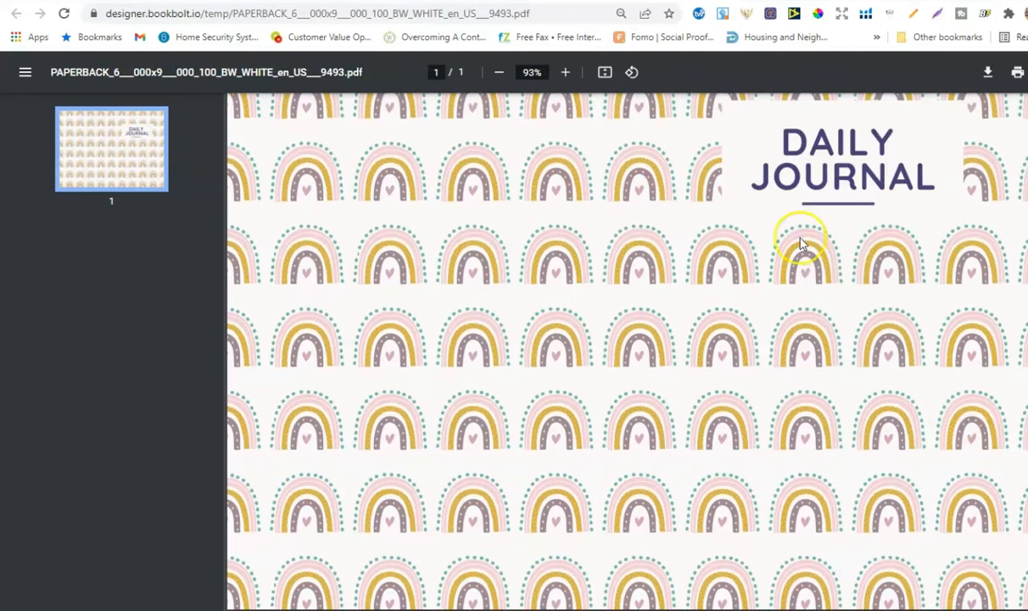
scroll(780, 284, "up", 1)
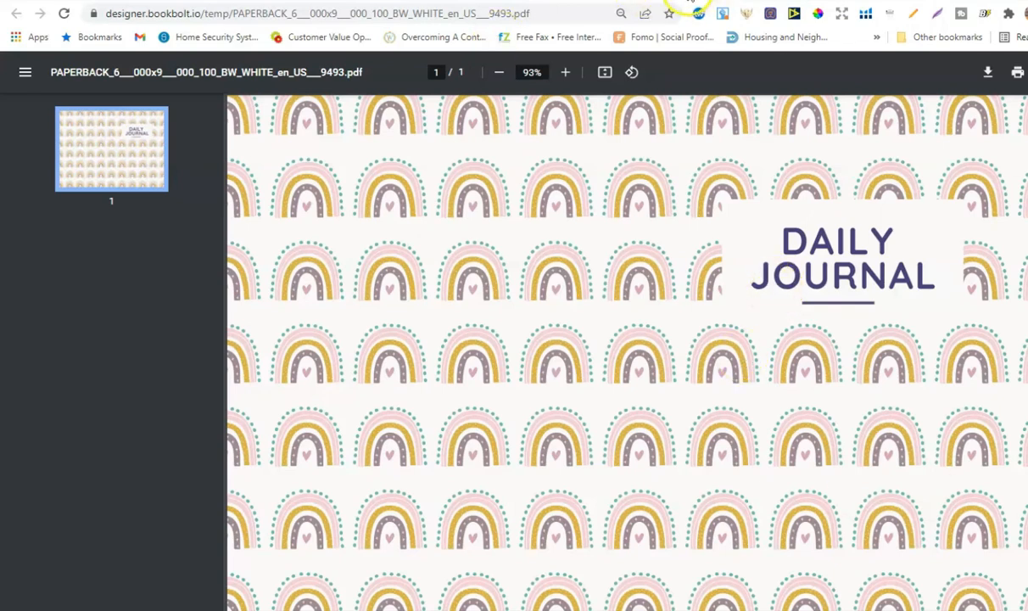
left_click(692, 3)
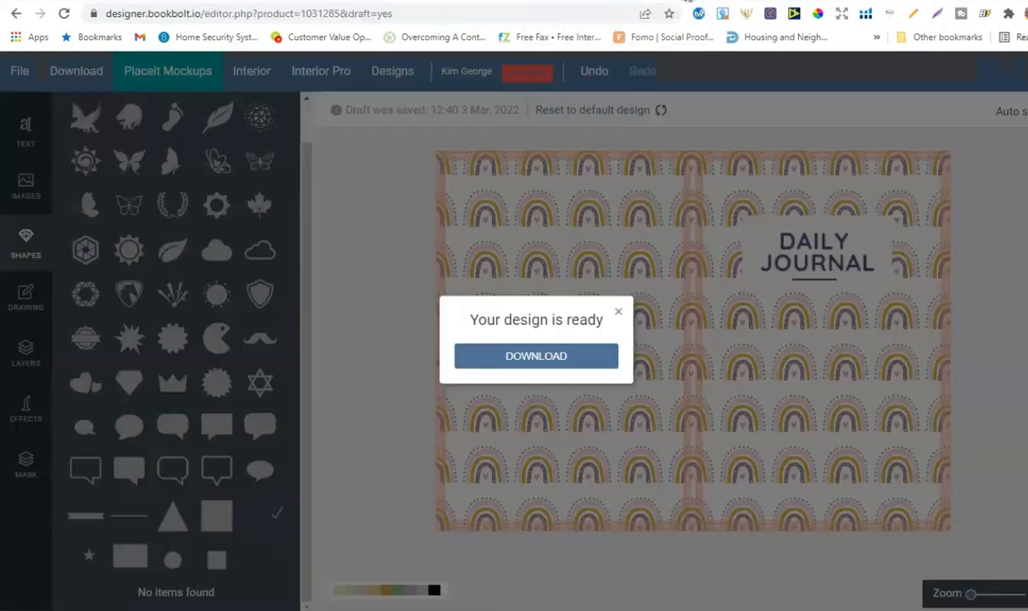
left_click(618, 308)
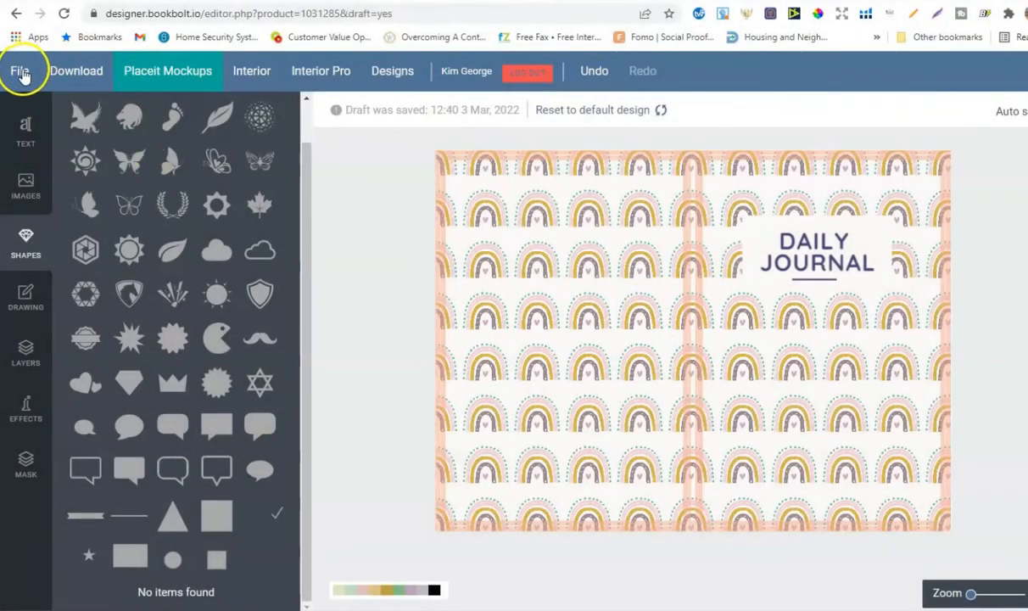
- Save the rainbow Daily Journal cover as a new design in My Design Templates
left_click(20, 72)
left_click(34, 136)
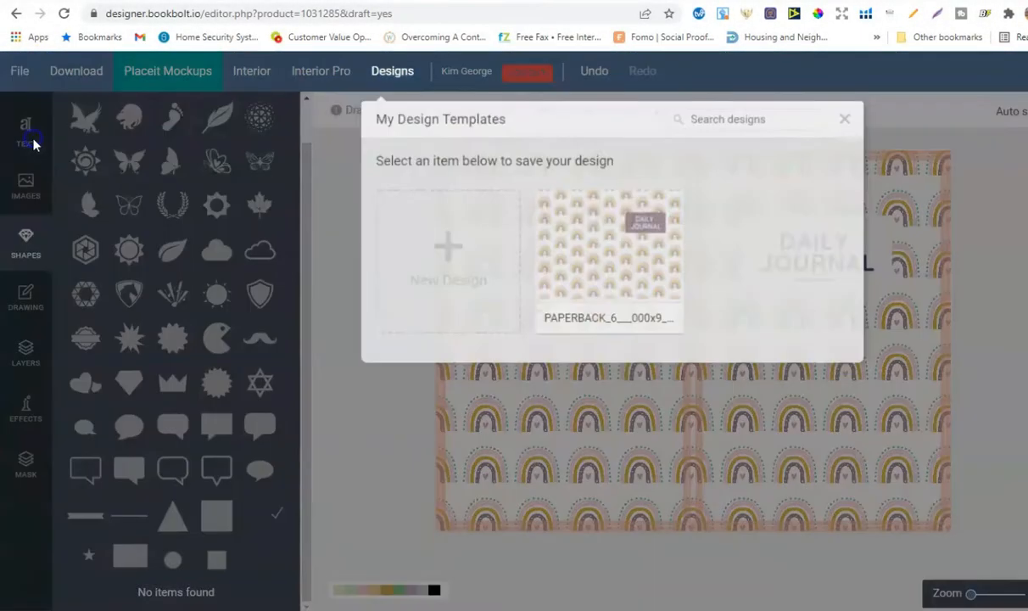
left_click(462, 255)
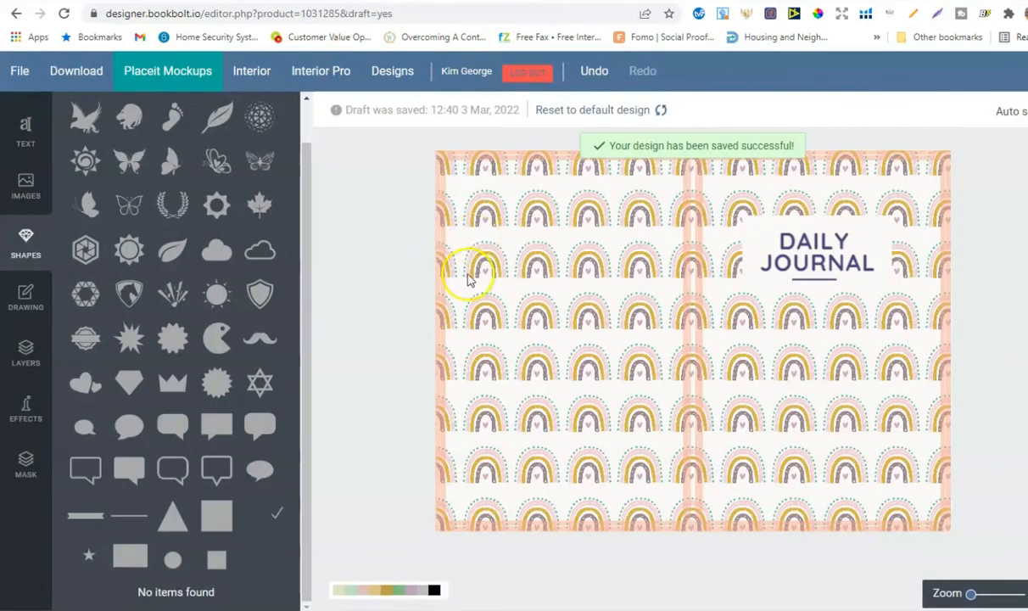
left_click(617, 289)
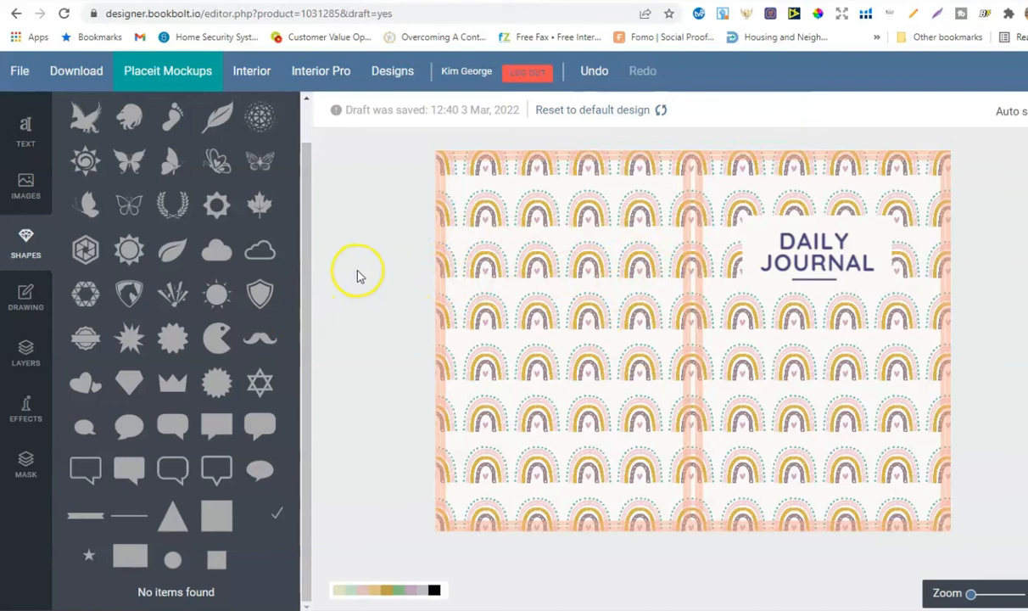
- Open the Interior Generator and configure it for Bleed, 6 x 9 size and a page count of 100
left_click(249, 74)
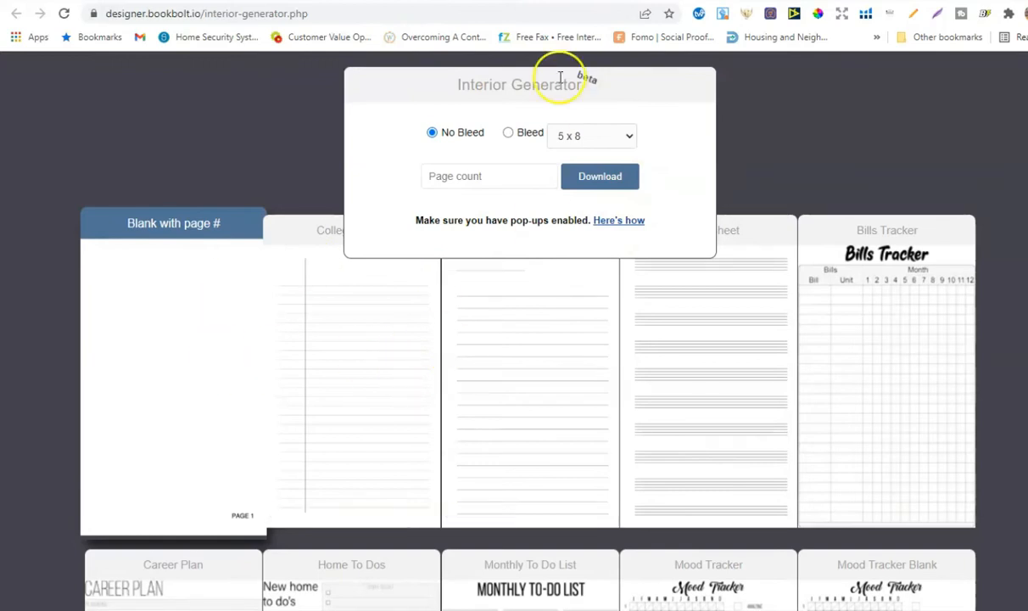
left_click_drag(395, 90, 536, 85)
left_click(407, 94)
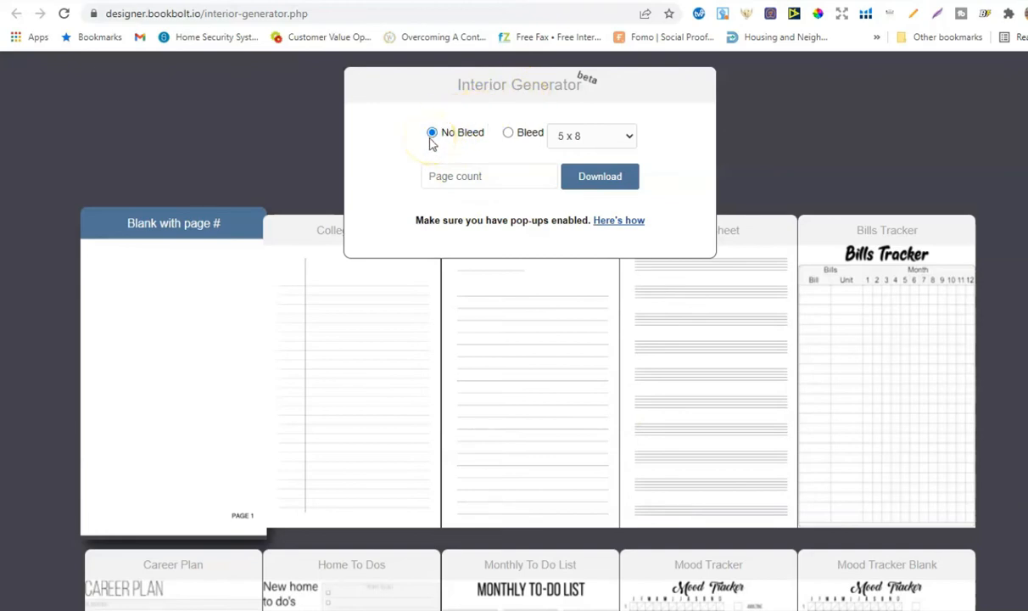
left_click(507, 136)
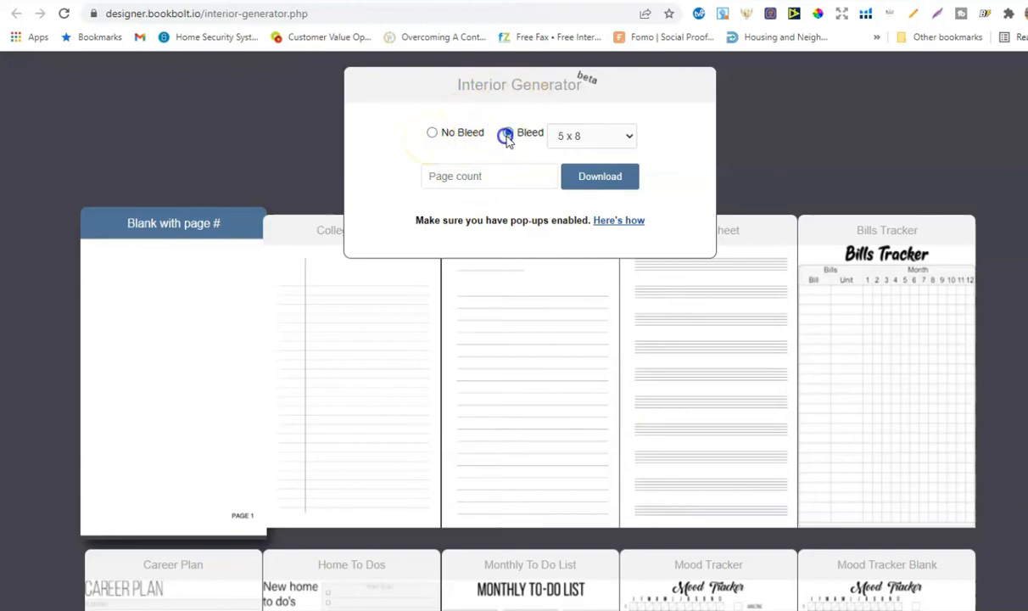
left_click(623, 139)
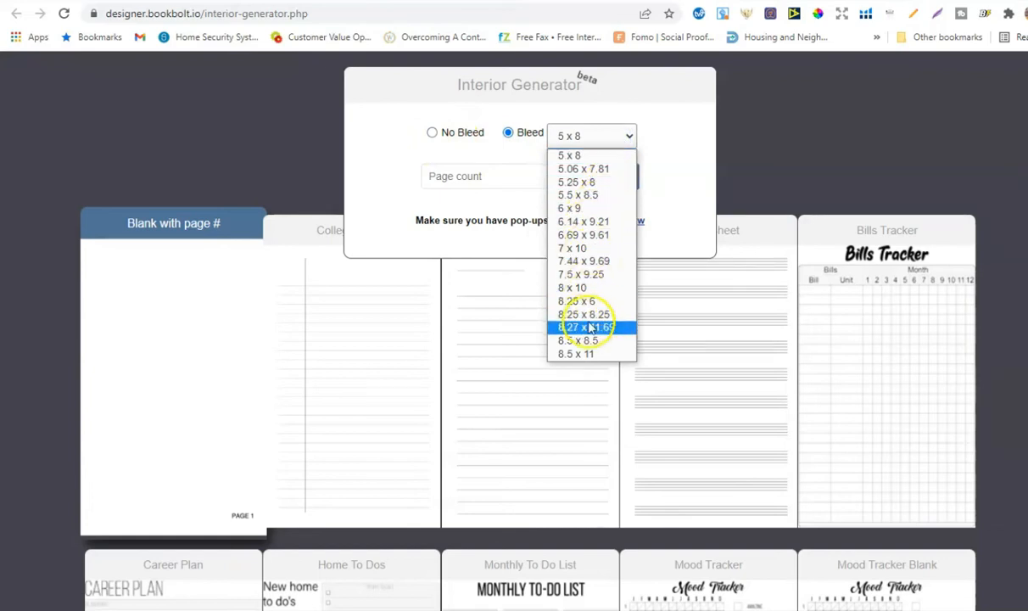
left_click(576, 210)
left_click(491, 175)
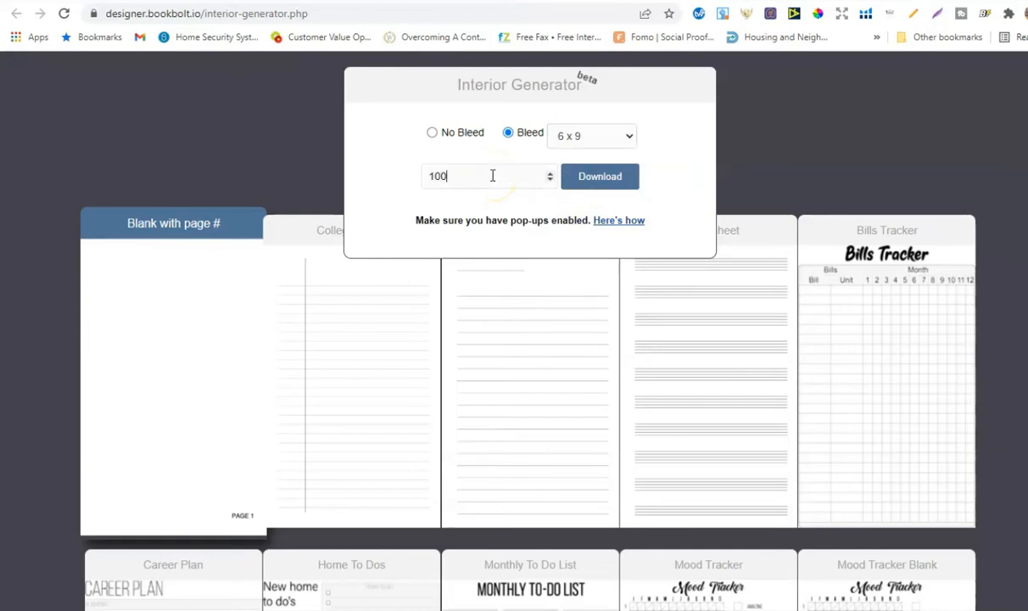
- Select the lined journal interior with a short header line, set its size to 6 x 9, and generate the PDF
left_click(609, 188)
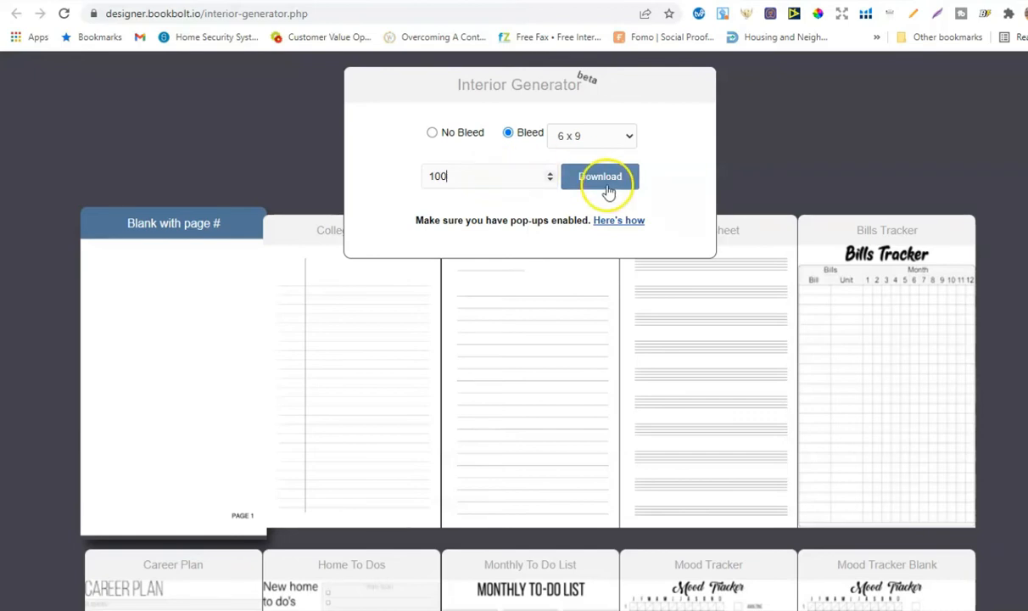
scroll(344, 413, "down", 2)
scroll(342, 409, "up", 2)
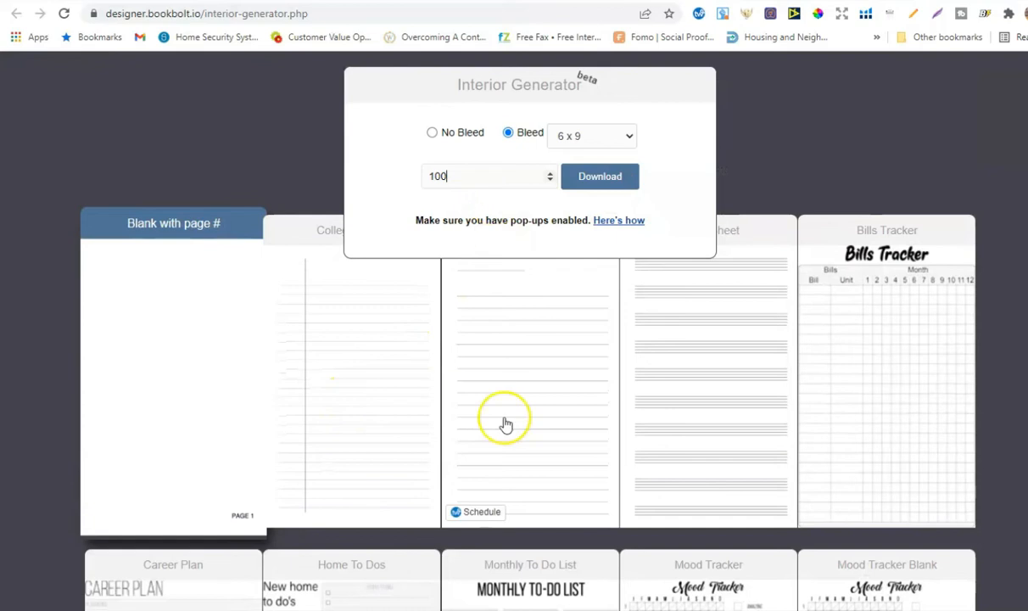
left_click(523, 438)
left_click(537, 354)
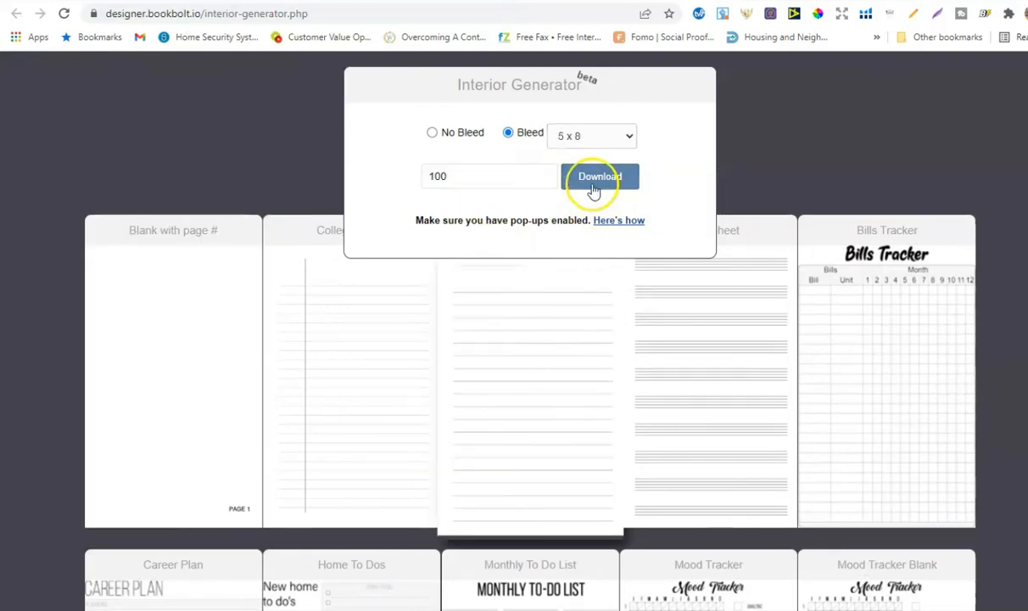
left_click(591, 136)
left_click(580, 206)
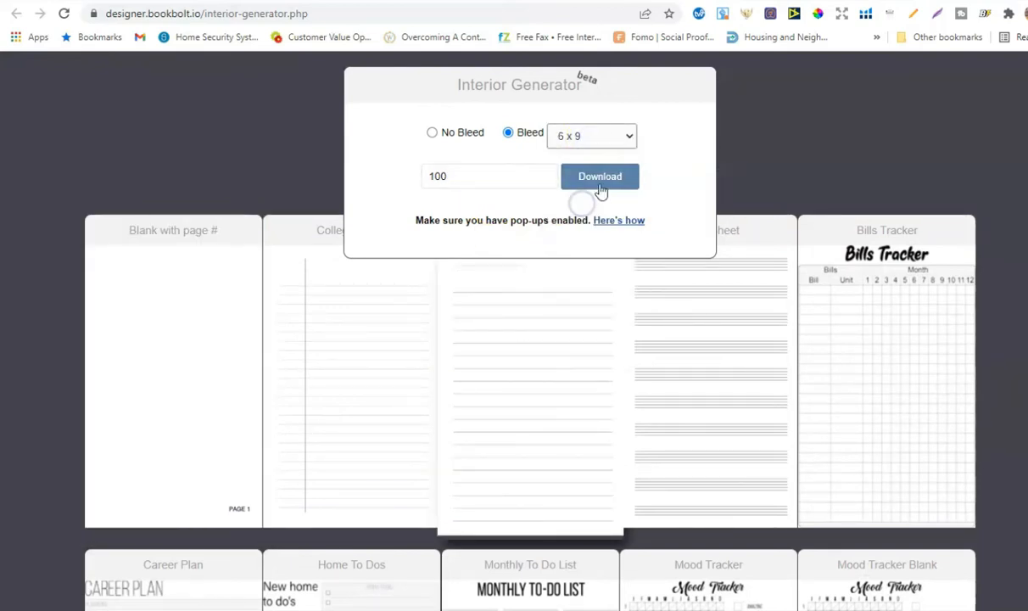
left_click(600, 190)
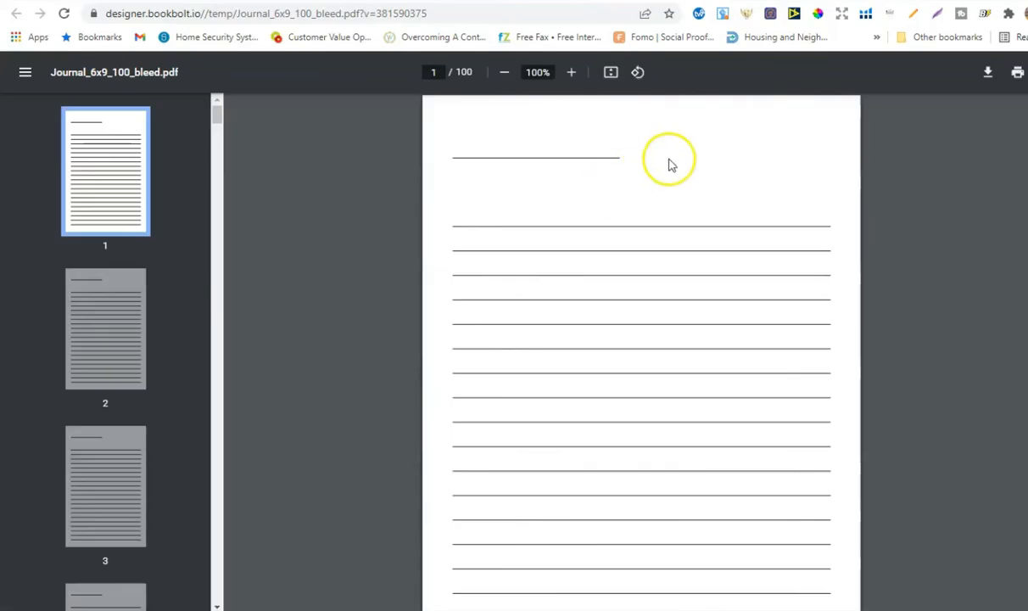
- Look through the generated journal pages and save the PDF to the Desktop as "Journal_6x9_100_bleed interior file"
scroll(619, 324, "down", 6)
scroll(638, 325, "down", 6)
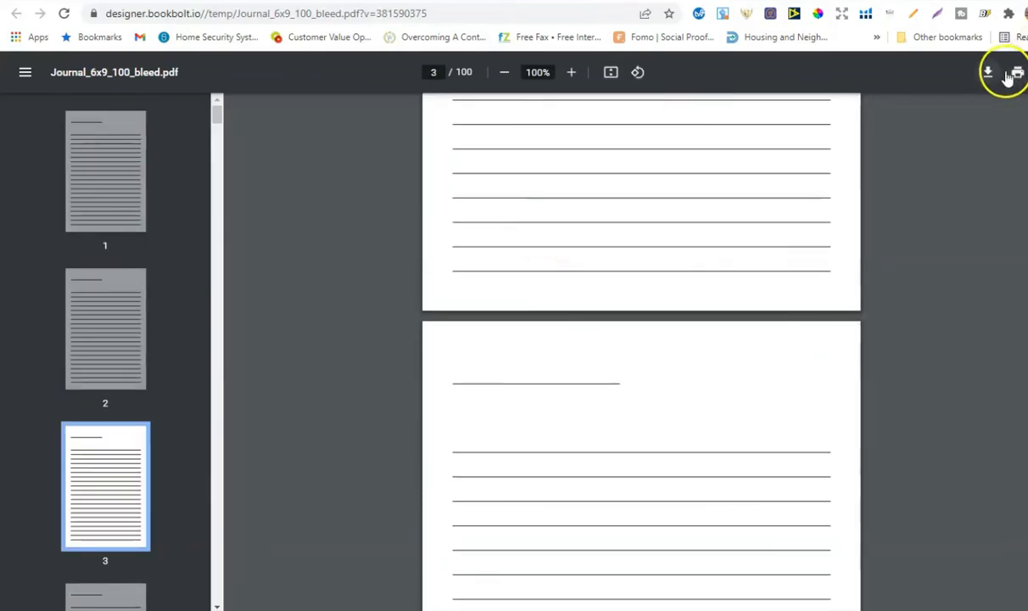
left_click(989, 74)
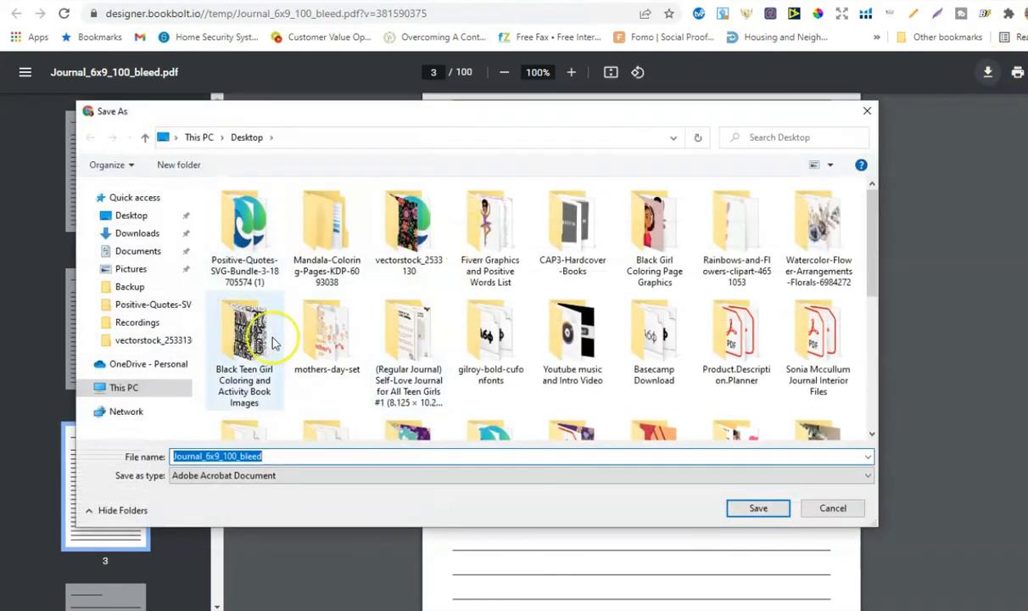
left_click(314, 457)
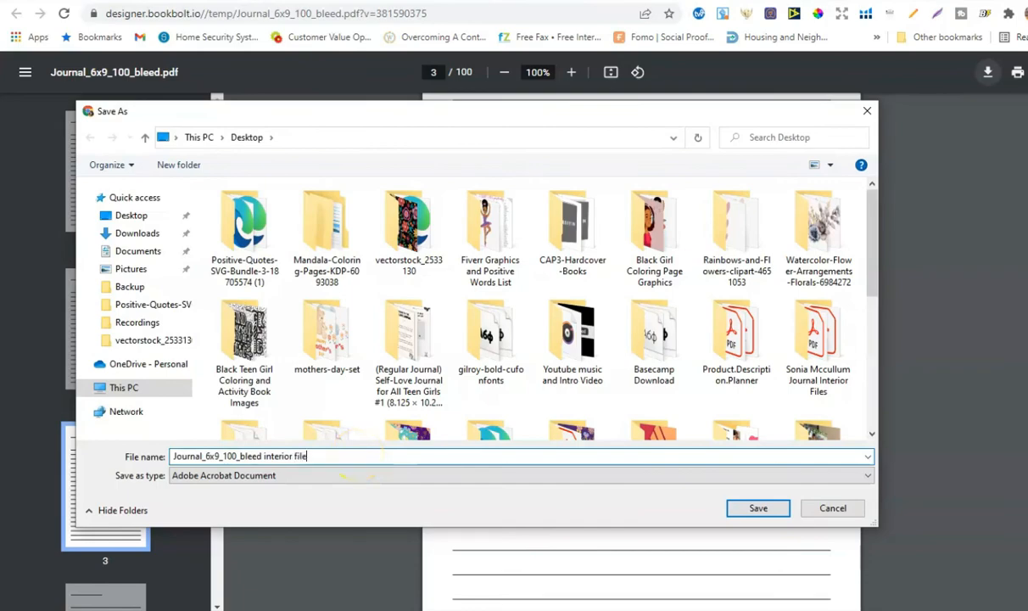
key("Return")
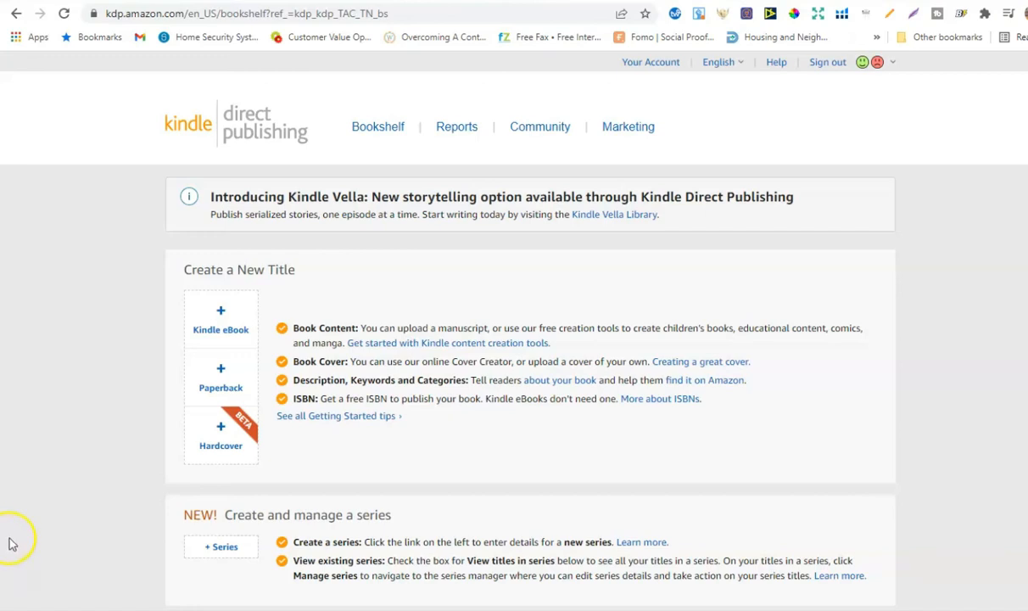
- Switch to Kindle Direct Publishing, create a new paperback, and copy its title "Daily Journal for Teen Girls" from the Notepad notes
left_click(228, 376)
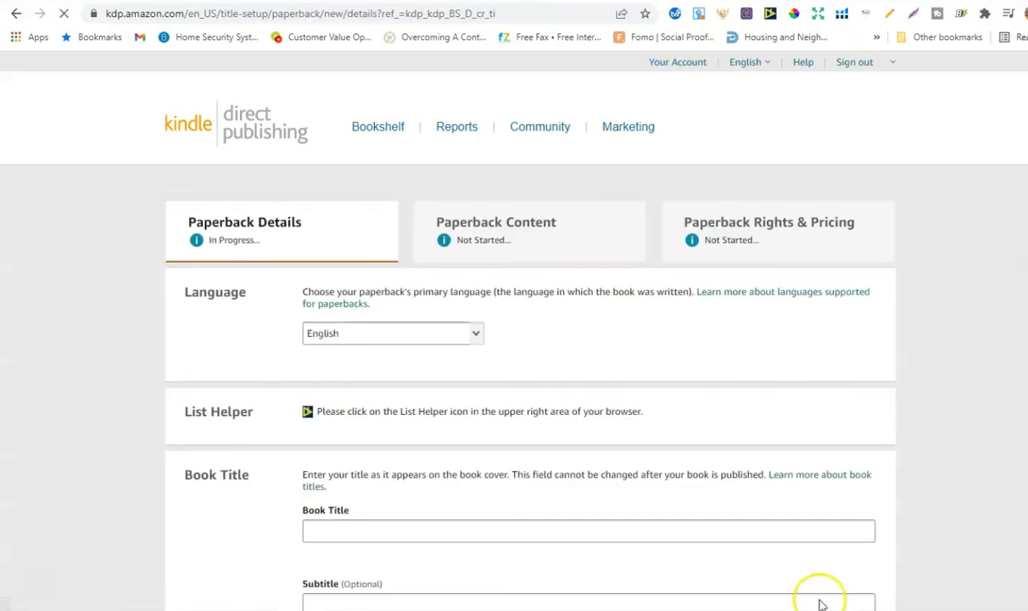
left_click(755, 584)
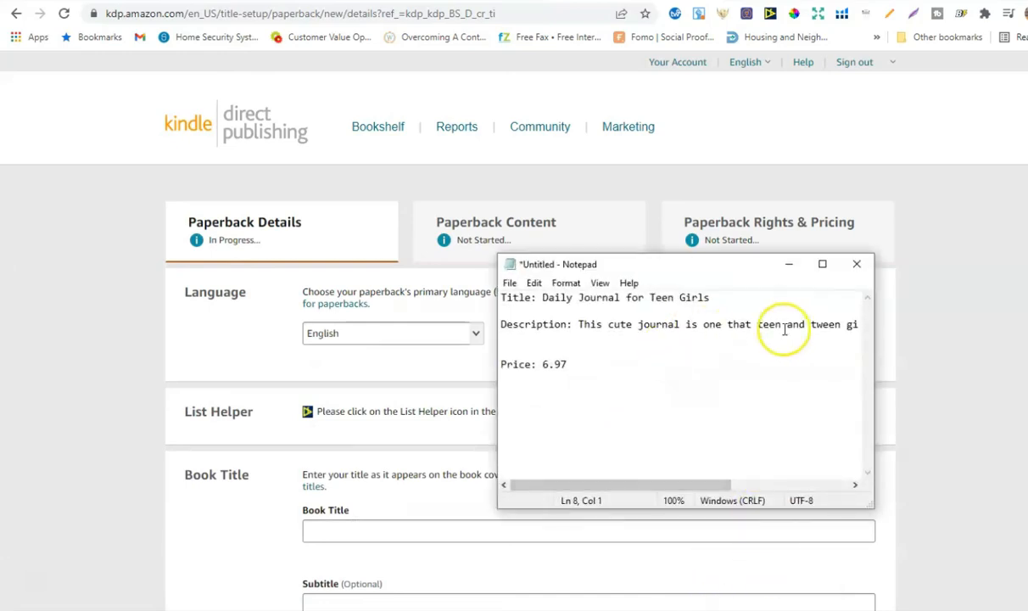
left_click_drag(711, 299, 555, 302)
key("ctrl+c")
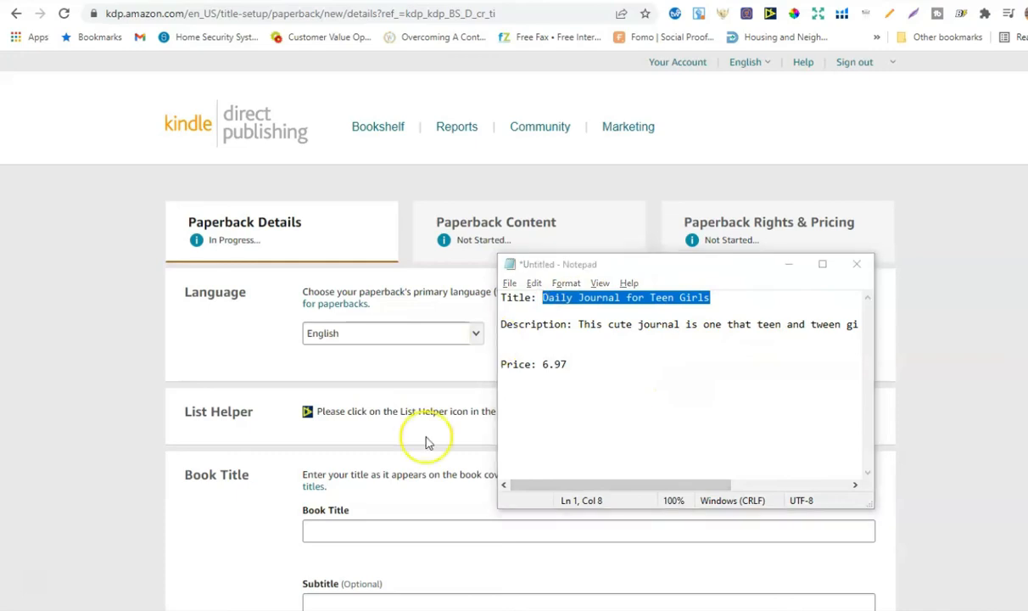
left_click(349, 528)
key("ctrl+v")
- Enter the primary author's first and last name in the paperback details
scroll(876, 442, "down", 3)
scroll(507, 427, "up", 1)
scroll(514, 416, "down", 6)
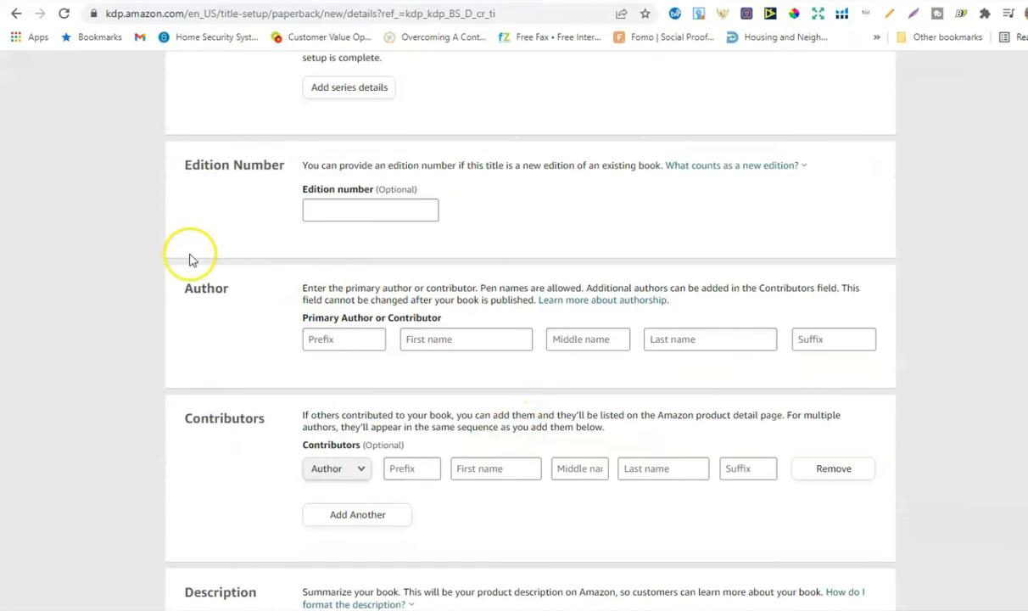
left_click(340, 335)
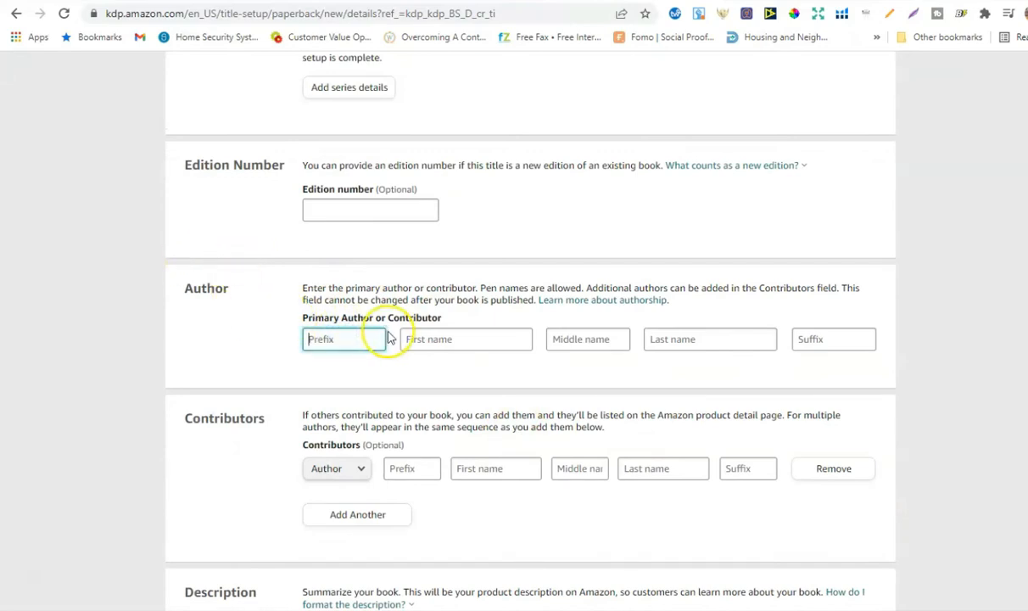
left_click(420, 337)
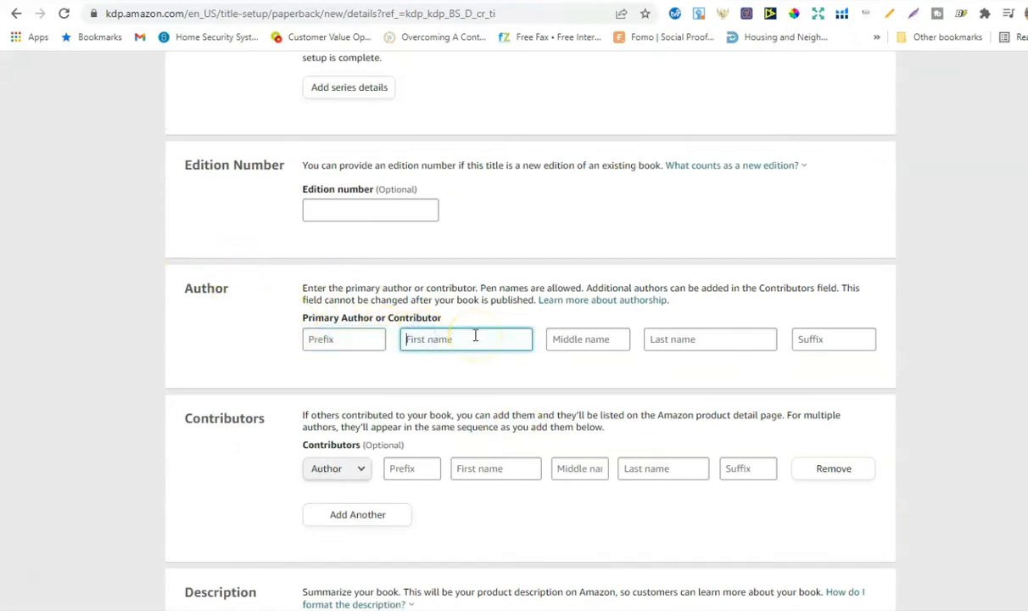
key("Tab")
key("Tab")
type("G")
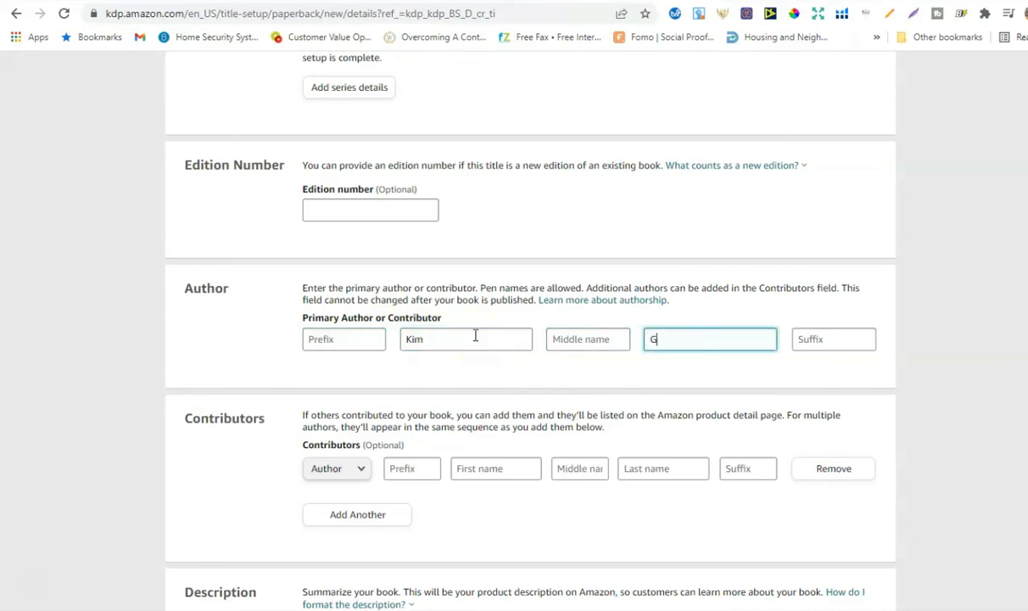
- Copy "This cute journal is one that teen and tween girls will enjoy using everyday..." from the Notepad notes into the book's description
scroll(513, 352, "down", 4)
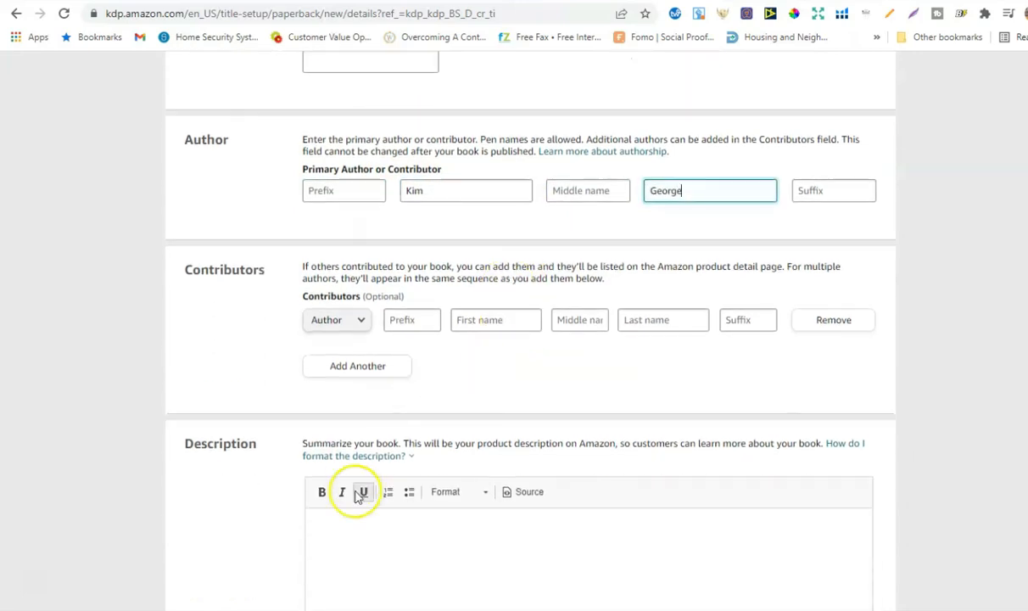
left_click(366, 387)
key("alt+Tab")
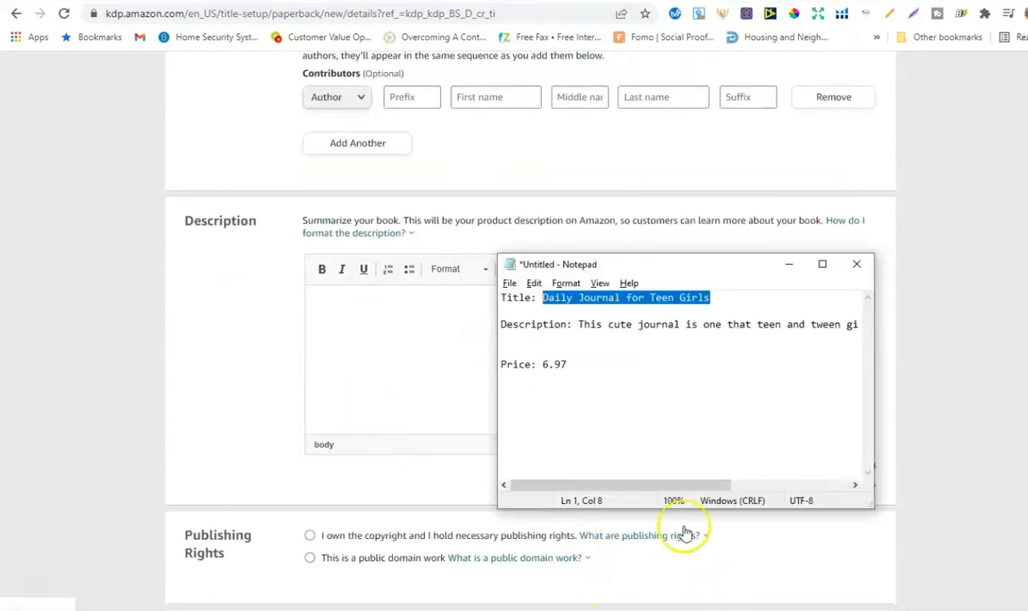
left_click_drag(580, 324, 890, 322)
key("ctrl+c")
left_click(468, 379)
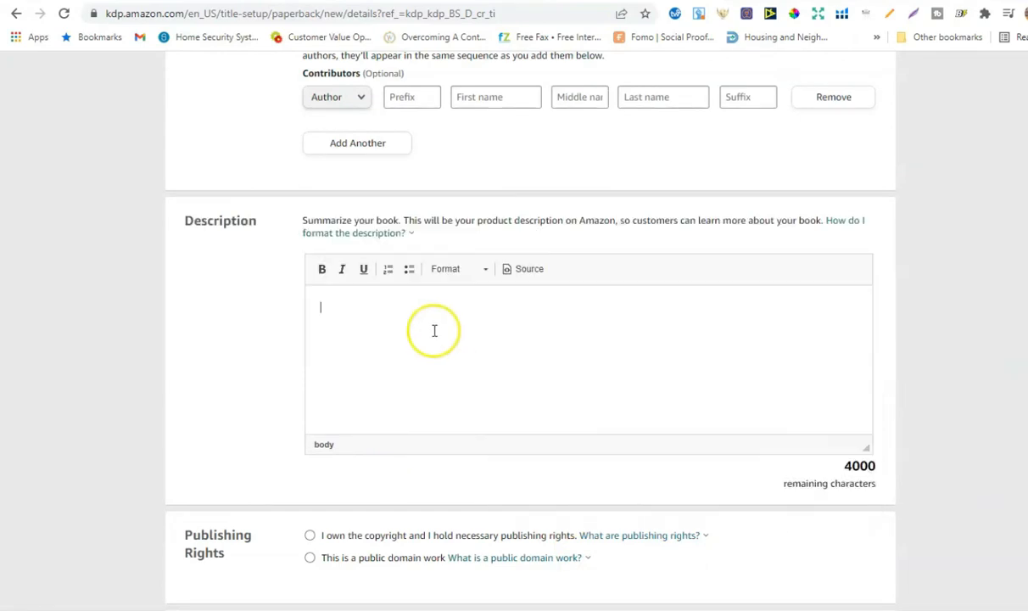
key("ctrl+v")
scroll(435, 331, "down", 3)
mouse_move(452, 349)
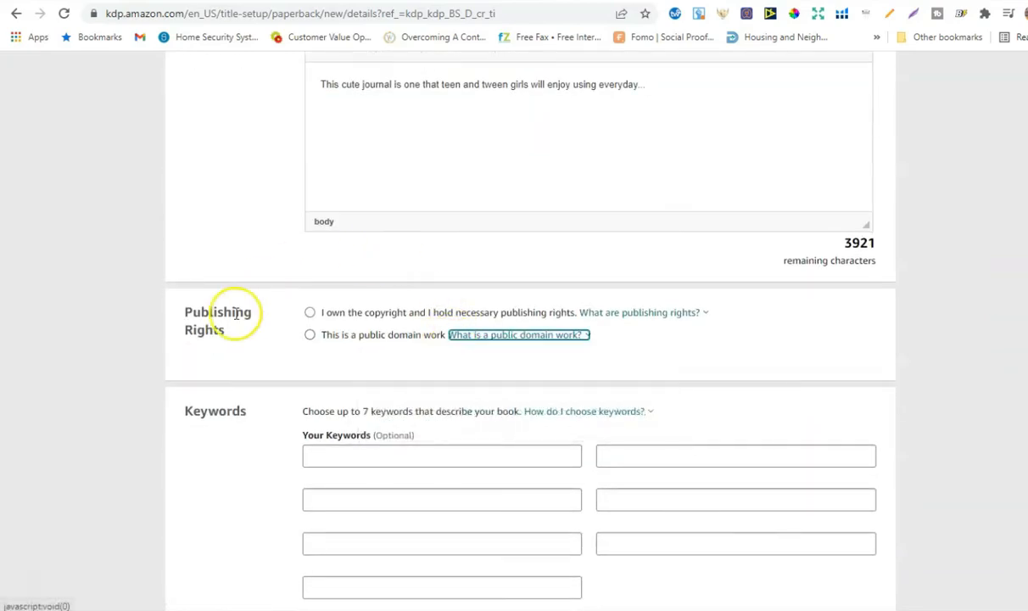
- Declare ownership of the copyright and the necessary publishing rights for the book
left_click(311, 314)
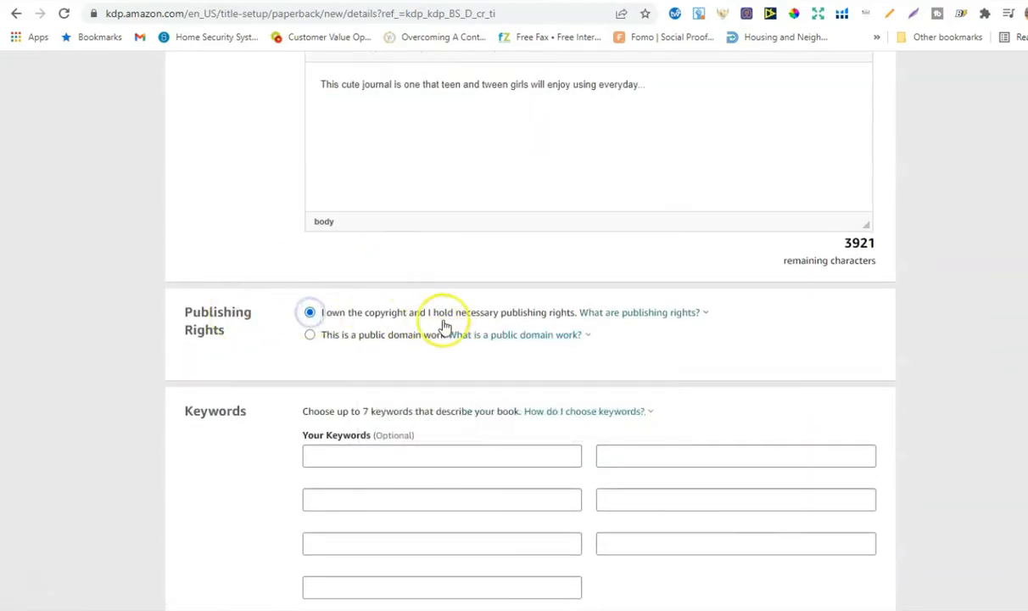
mouse_move(524, 336)
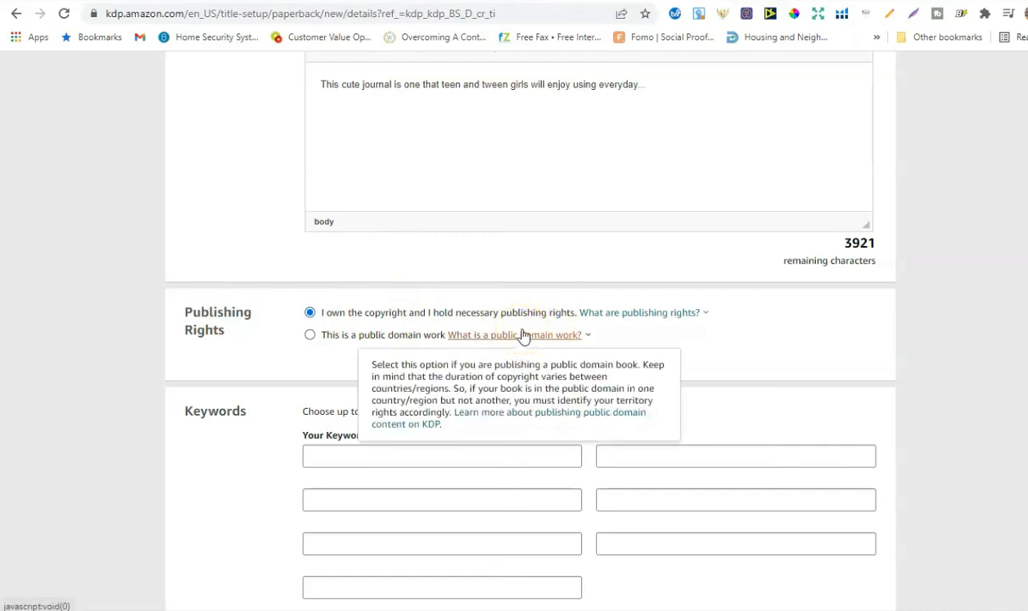
scroll(522, 338, "down", 2)
left_click(377, 305)
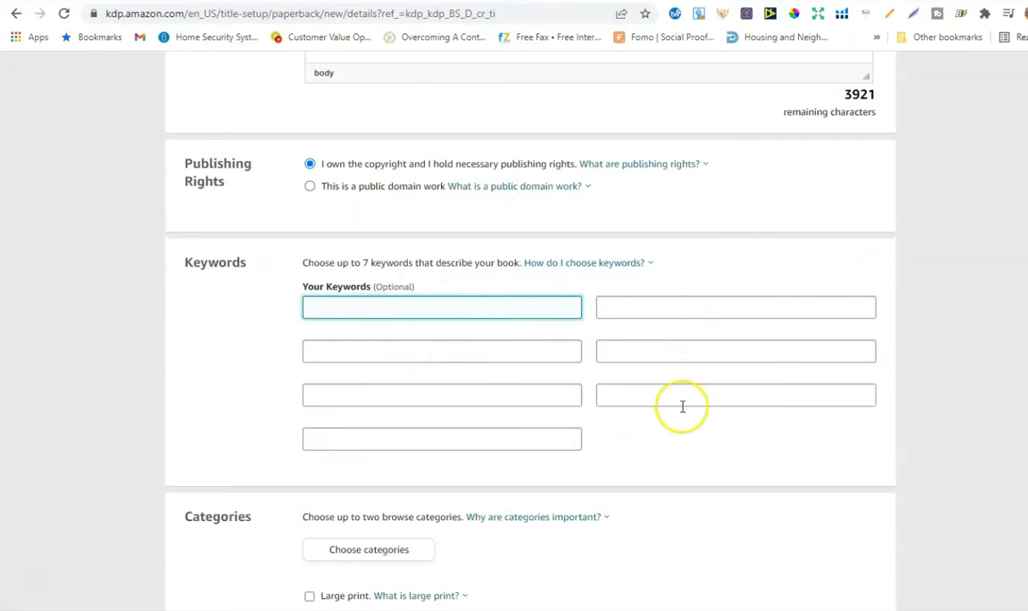
- Open the book's category chooser and look through the Nonfiction subcategories
scroll(681, 406, "down", 2)
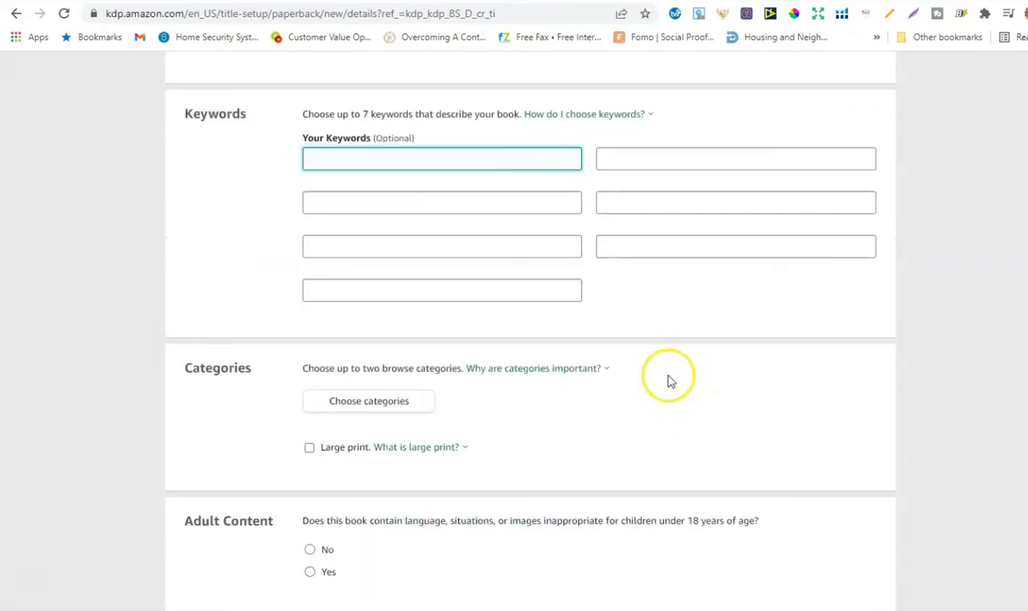
left_click(371, 401)
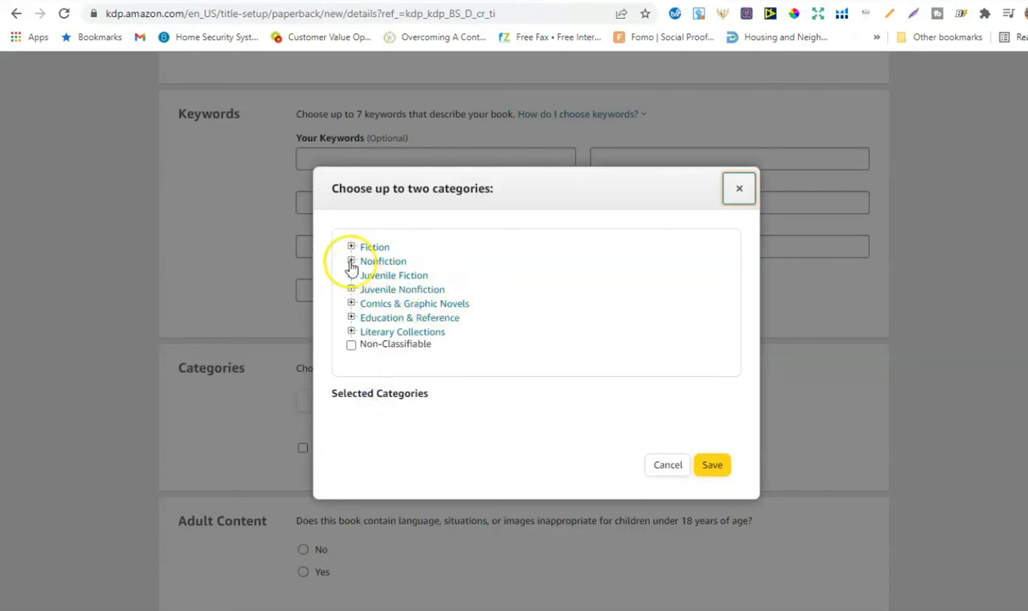
left_click(351, 261)
scroll(416, 316, "down", 2)
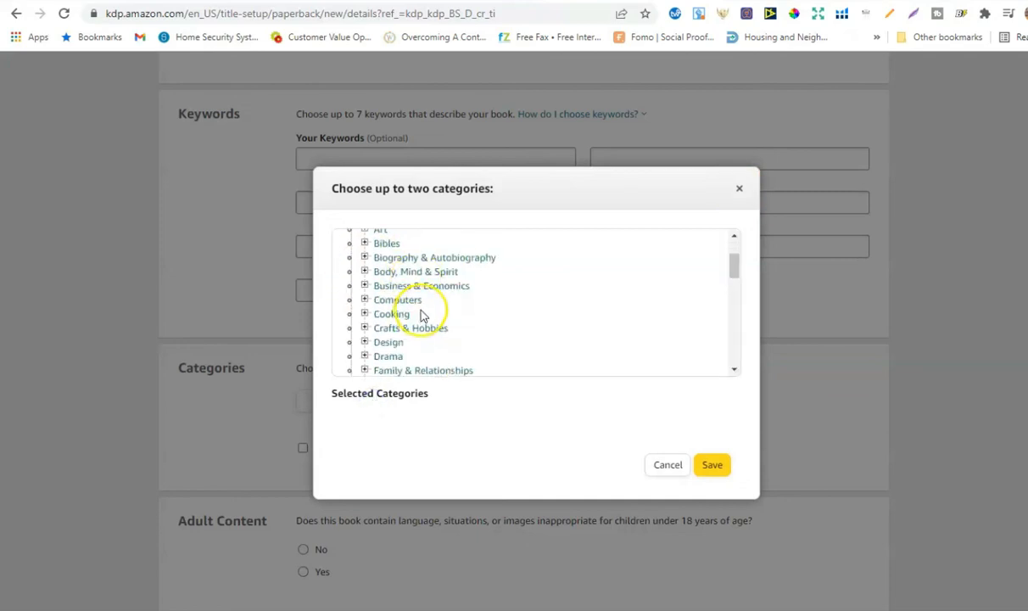
scroll(424, 312, "down", 2)
scroll(424, 312, "up", 4)
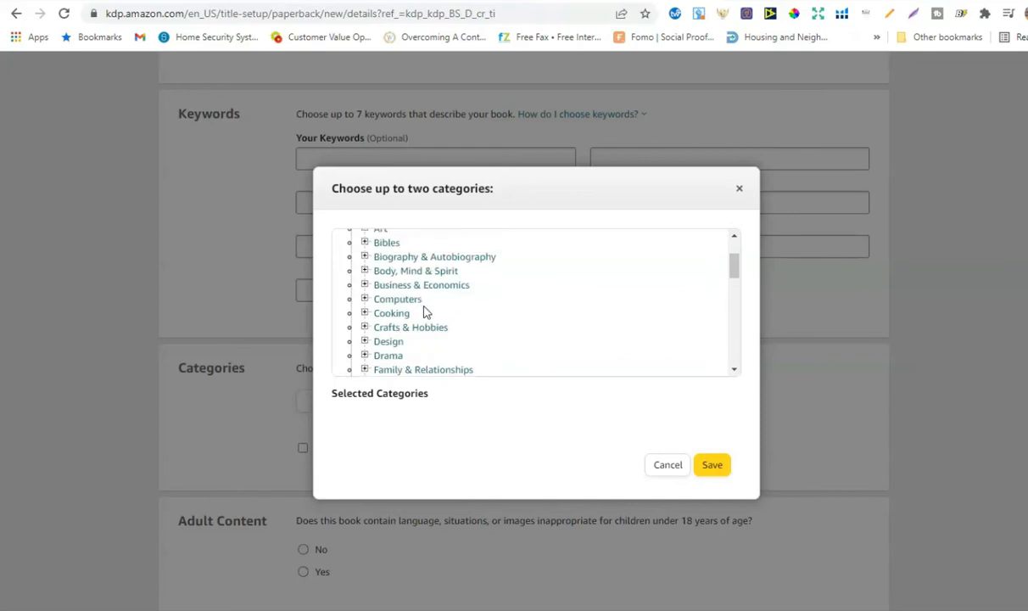
scroll(396, 282, "up", 2)
left_click(351, 261)
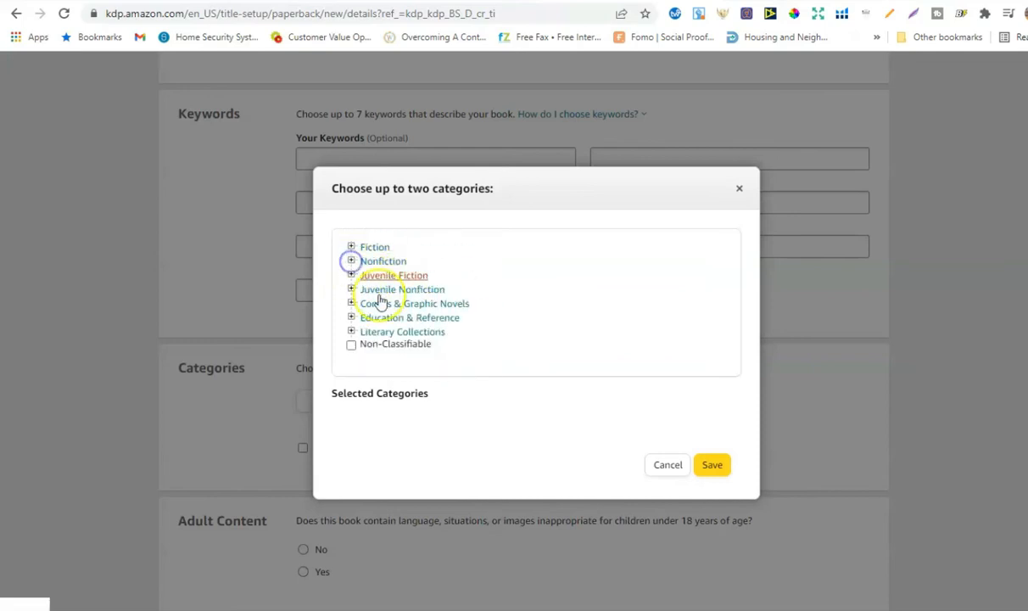
- Select Girls & Women under Juvenile Nonfiction as the first category, leaving Crafts & Hobbies unselected
left_click(352, 290)
scroll(443, 339, "down", 4)
scroll(443, 337, "down", 5)
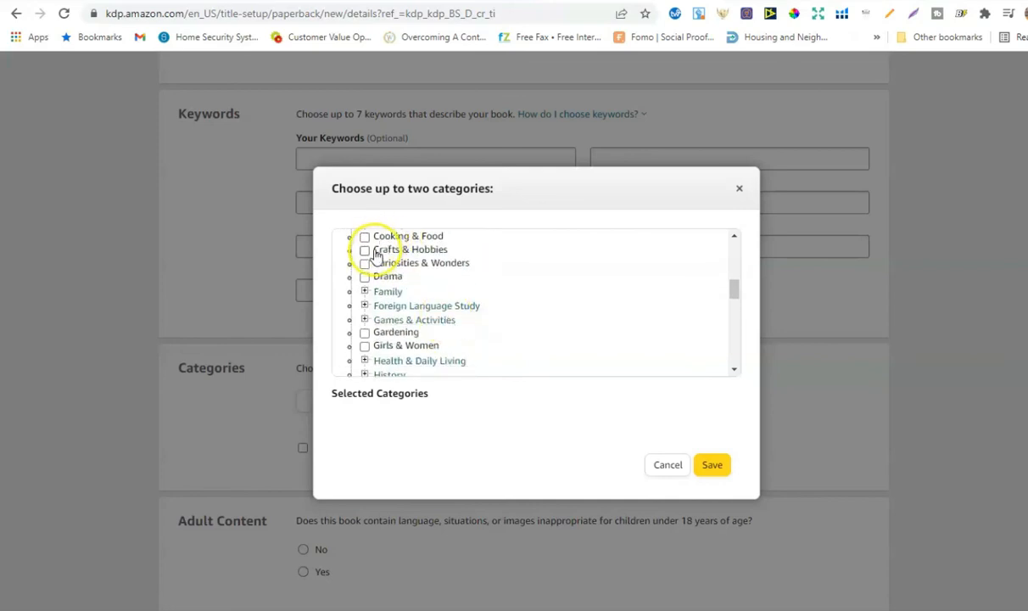
left_click(365, 250)
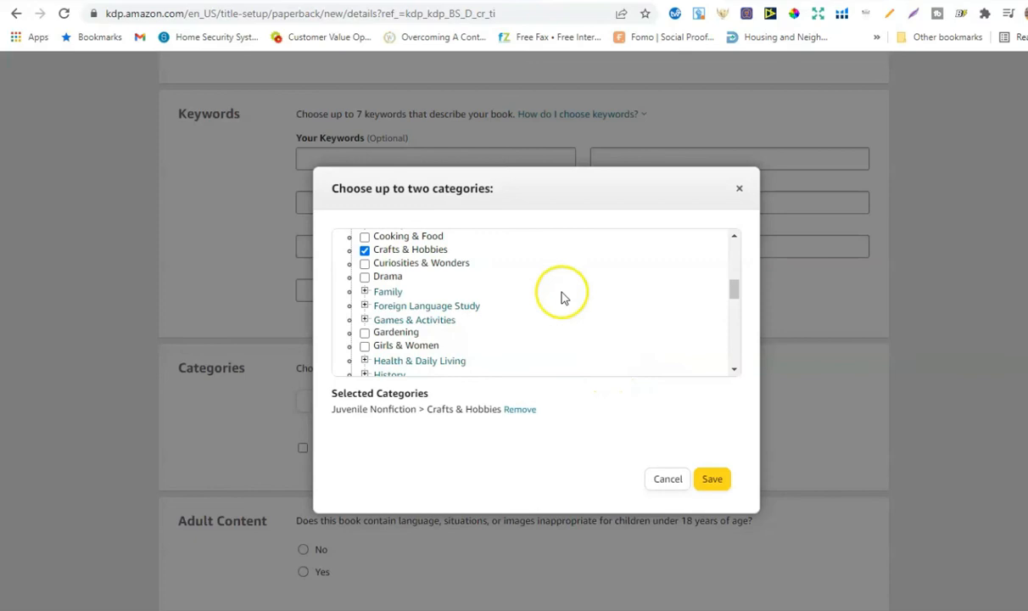
scroll(560, 296, "down", 1)
scroll(376, 270, "up", 1)
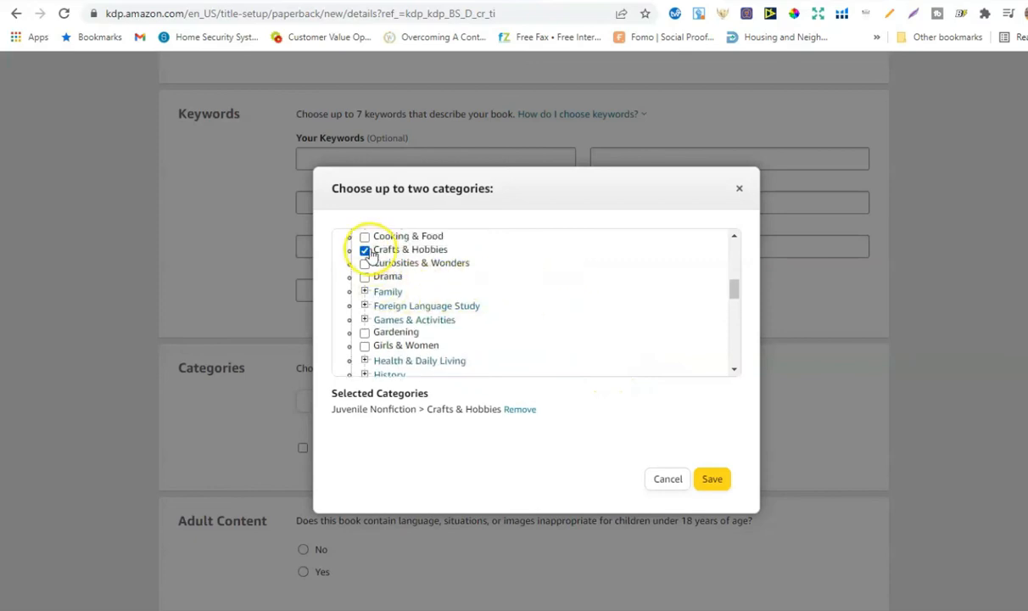
left_click(364, 251)
left_click(365, 348)
- Add Diaries & Journals under Literary Collections as the second category and save the category selection
scroll(518, 317, "down", 10)
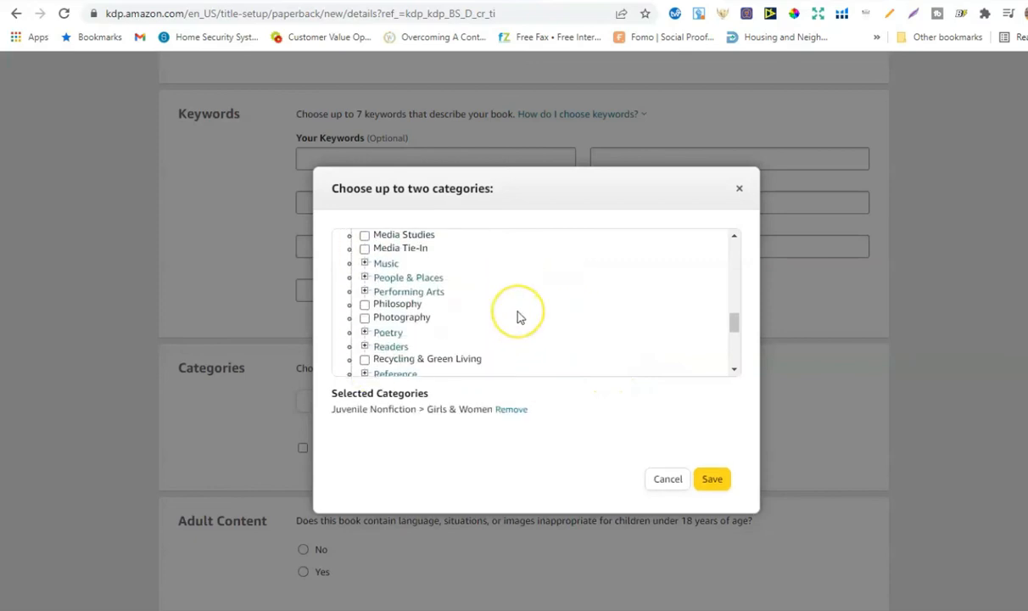
scroll(521, 317, "up", 10)
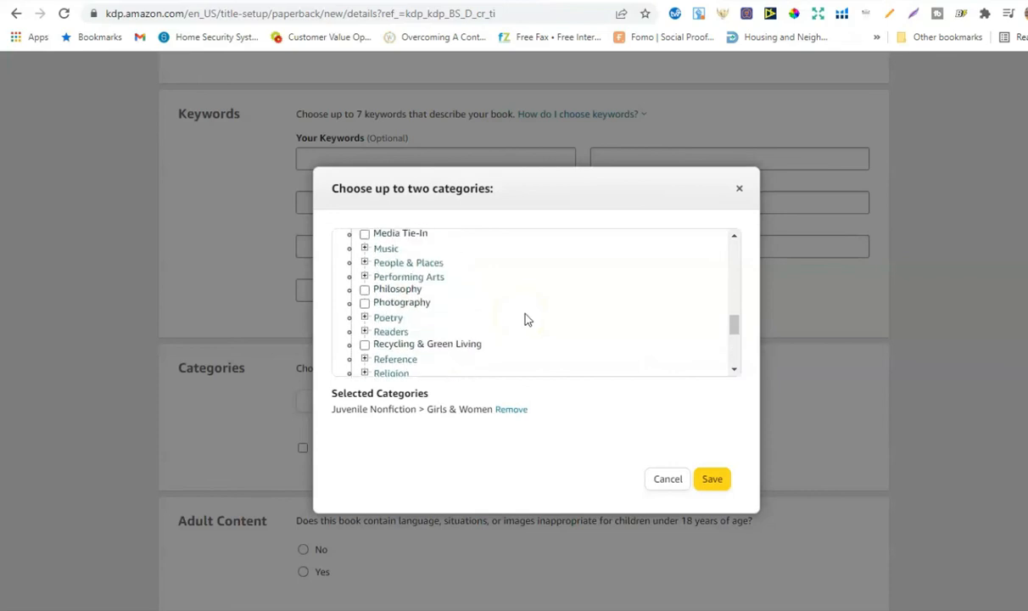
scroll(408, 310, "up", 5)
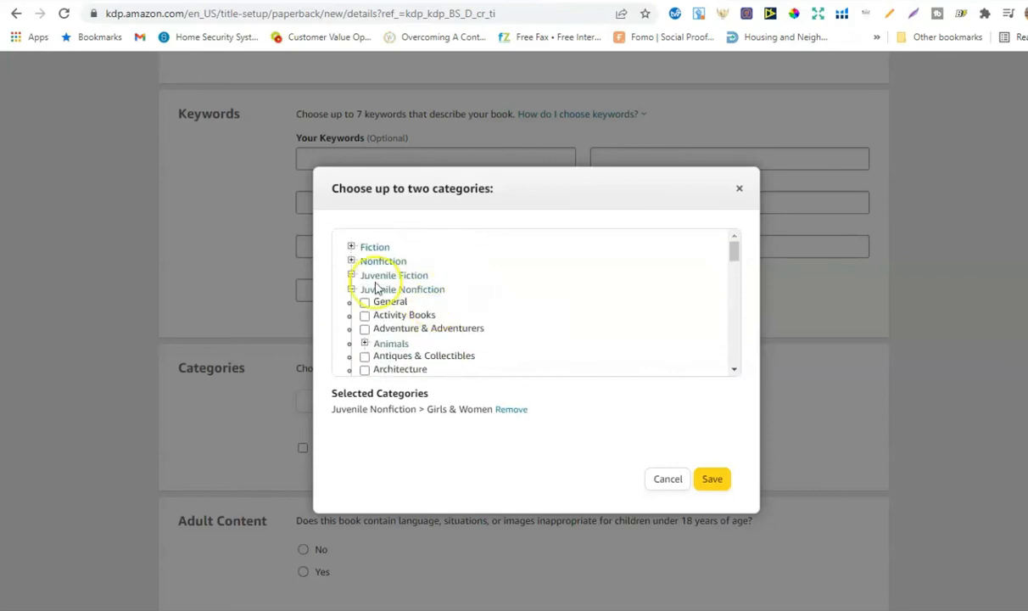
left_click(350, 292)
scroll(382, 323, "down", 2)
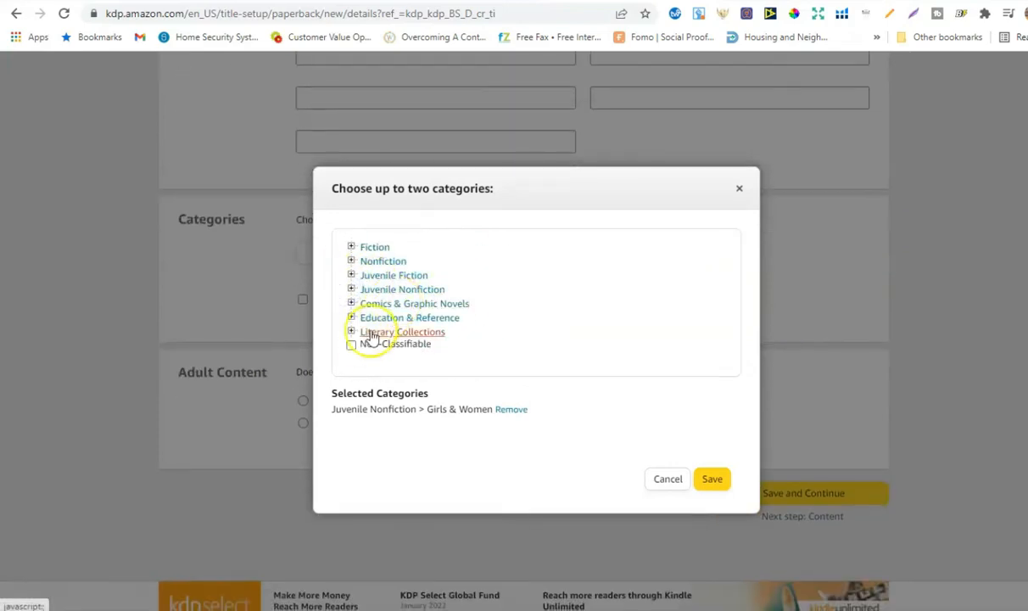
left_click(351, 333)
scroll(471, 310, "down", 5)
scroll(471, 310, "up", 3)
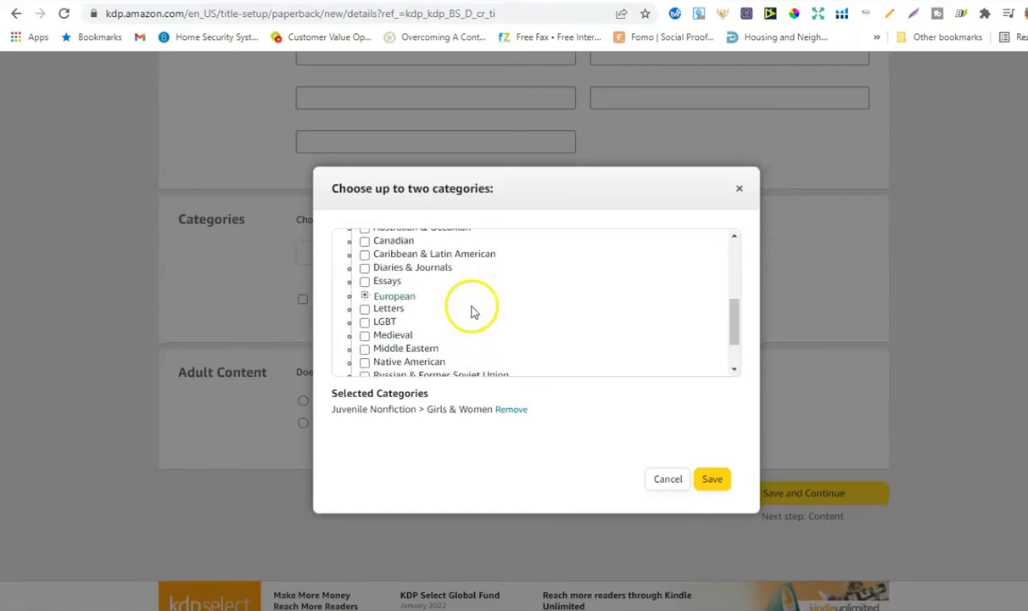
left_click(364, 285)
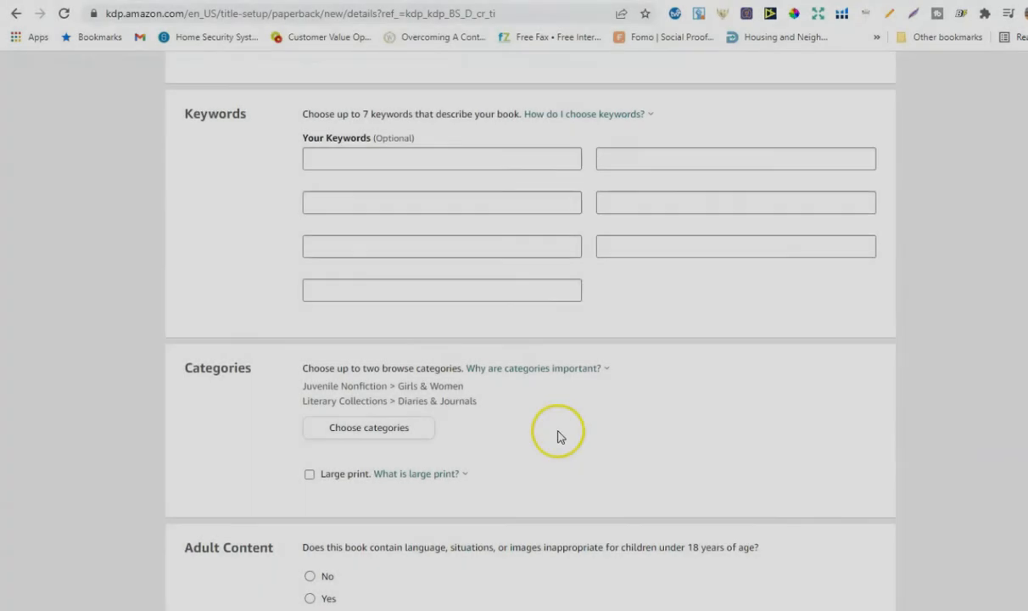
- Answer No to the adult content question, then save the paperback details and continue to the content page
scroll(576, 427, "down", 4)
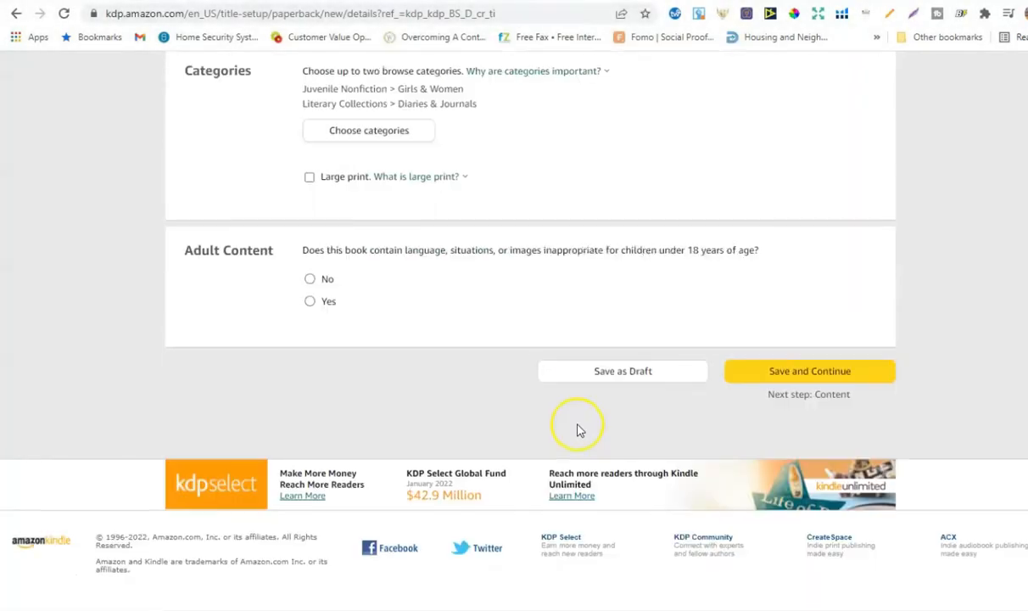
scroll(576, 427, "up", 1)
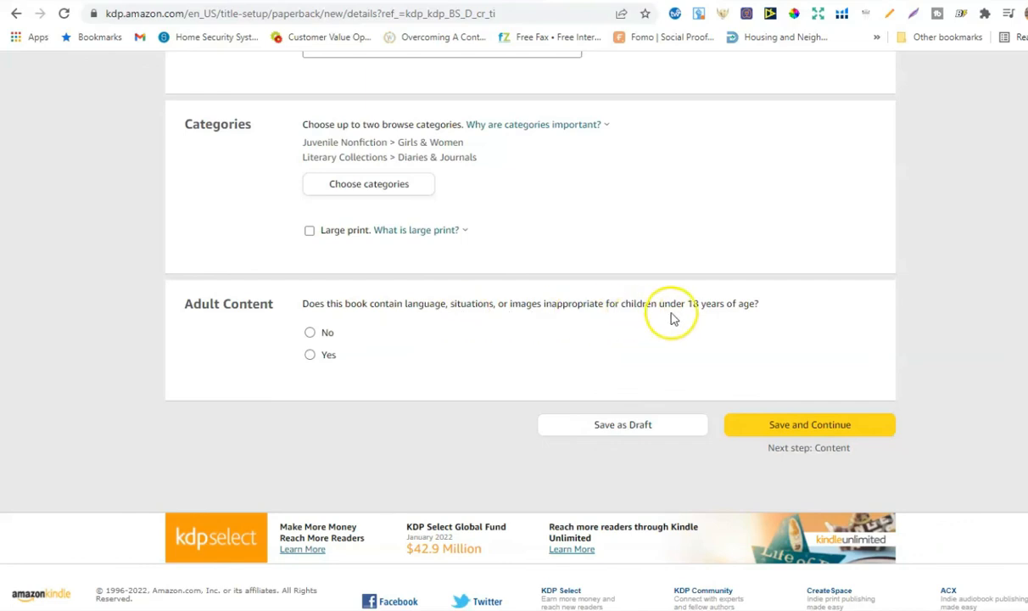
left_click(311, 333)
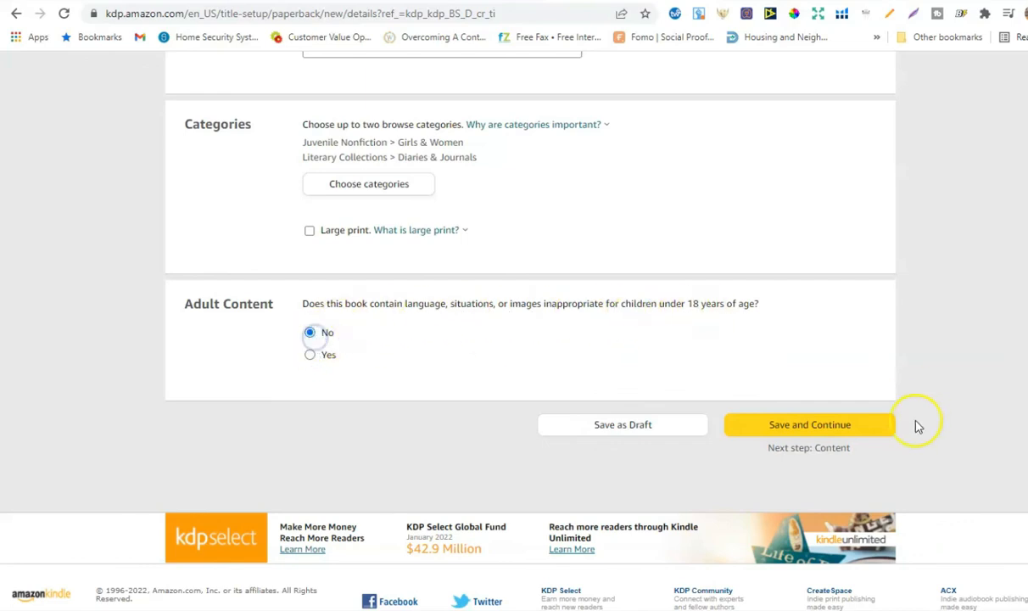
left_click(848, 424)
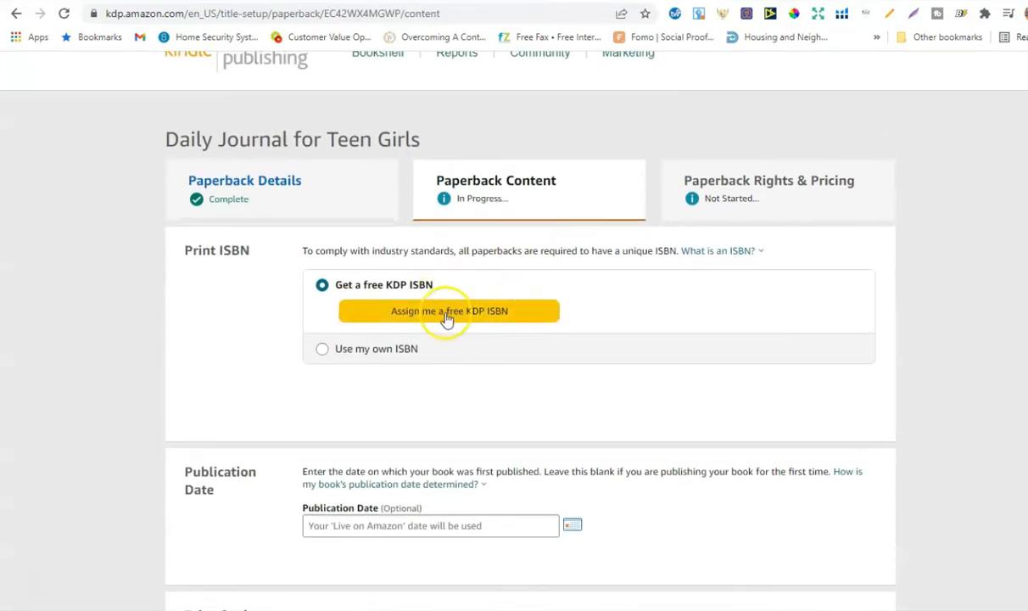
- Assign a free KDP ISBN to the paperback
left_click(488, 318)
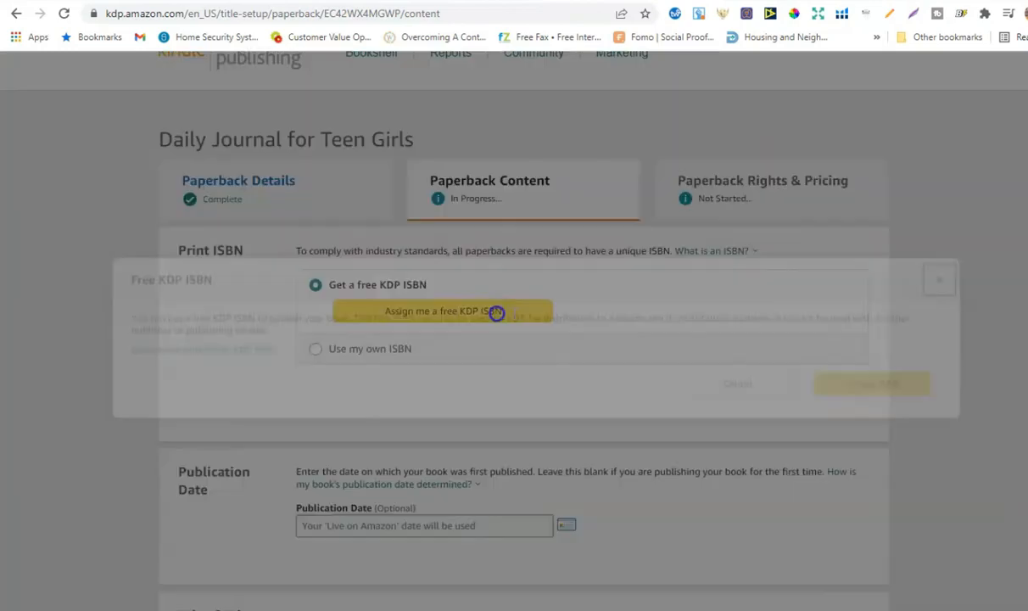
left_click(899, 381)
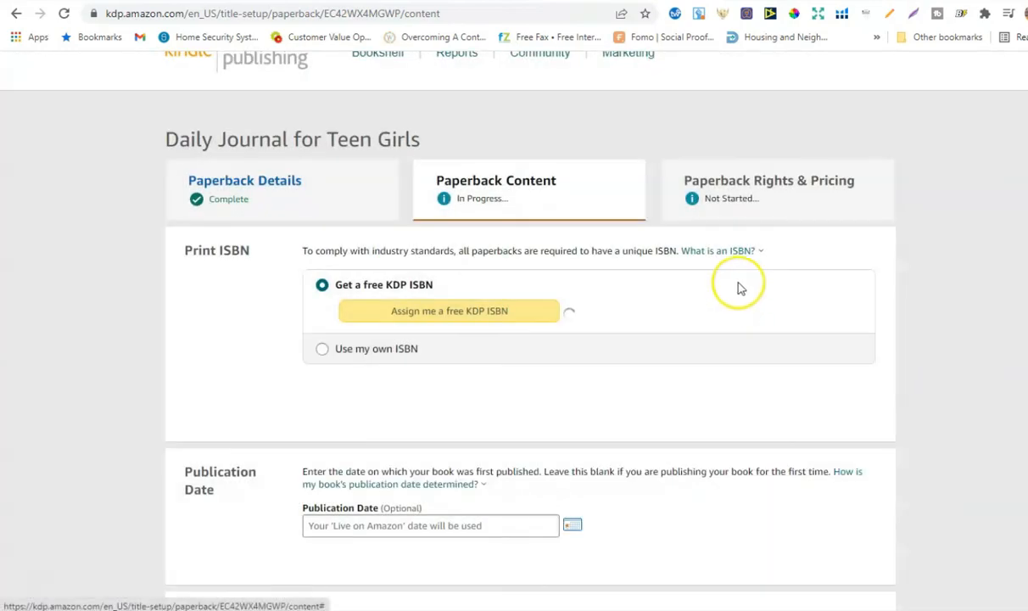
scroll(741, 288, "down", 3)
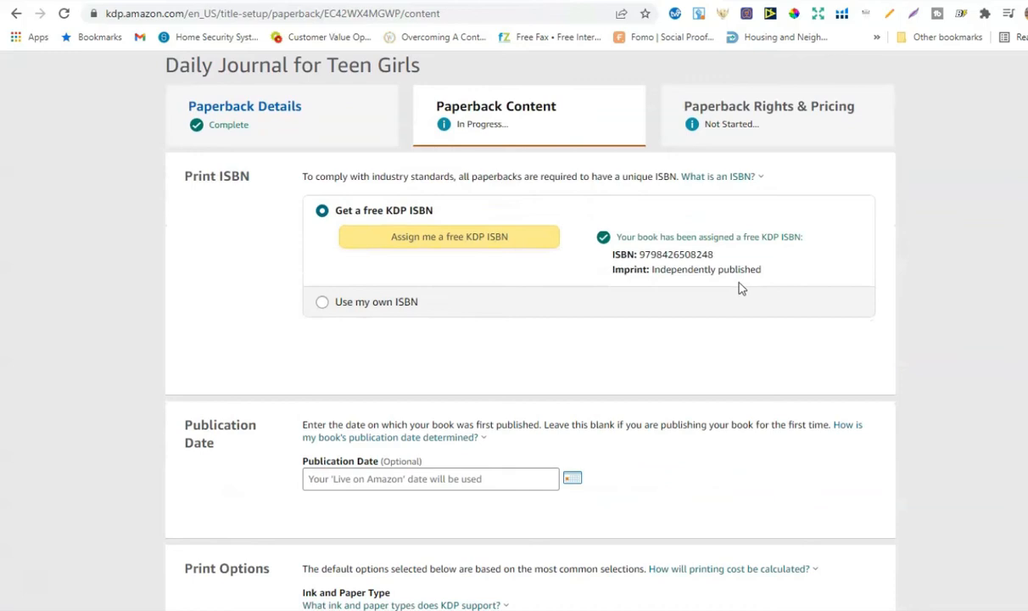
- Set the print options to Bleed (PDF only) and a Glossy cover finish
scroll(739, 291, "down", 10)
scroll(739, 291, "up", 1)
left_click(335, 288)
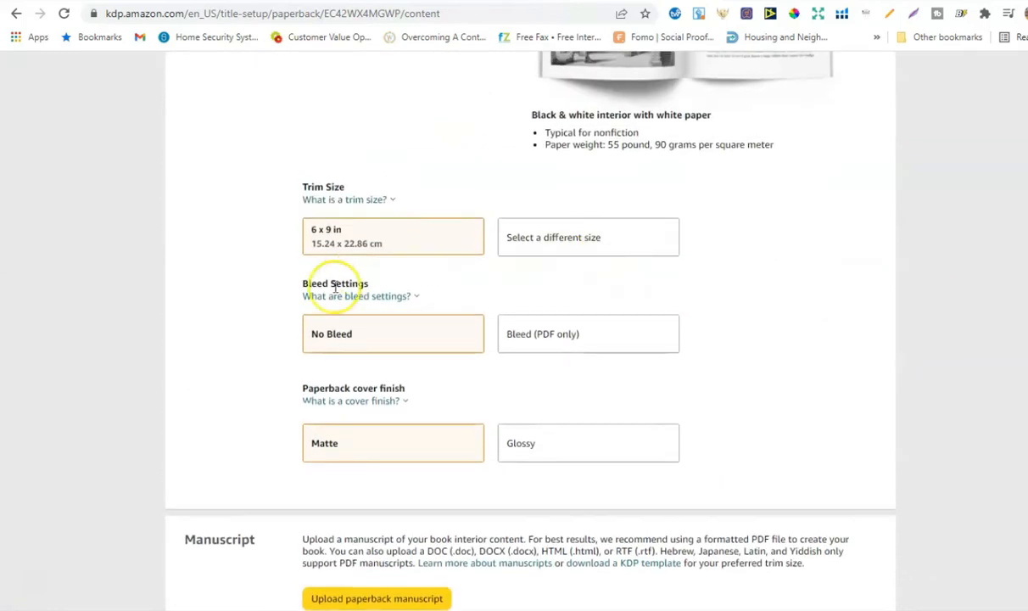
scroll(395, 333, "down", 1)
left_click(577, 262)
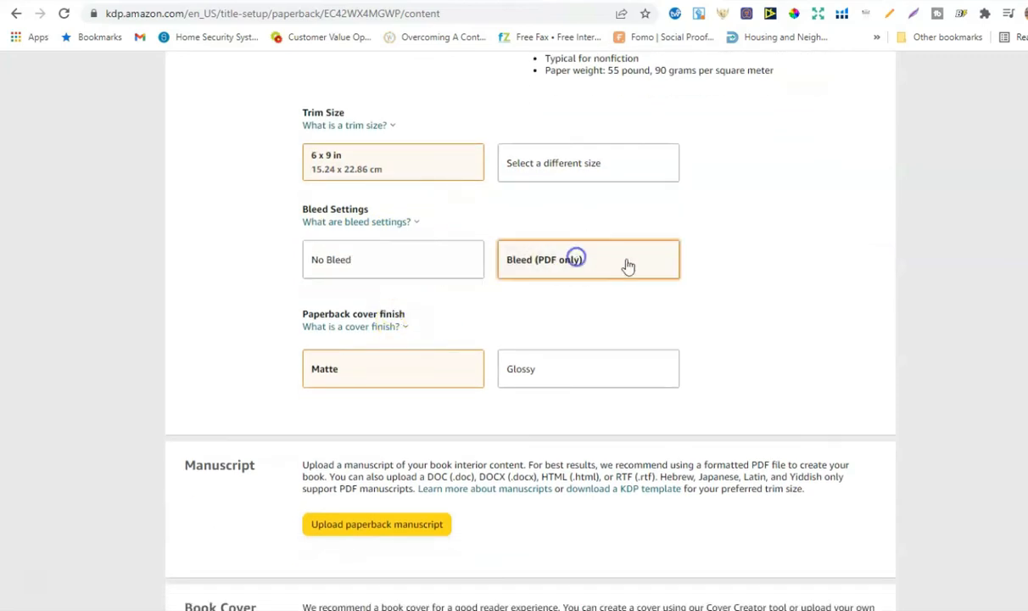
left_click(551, 368)
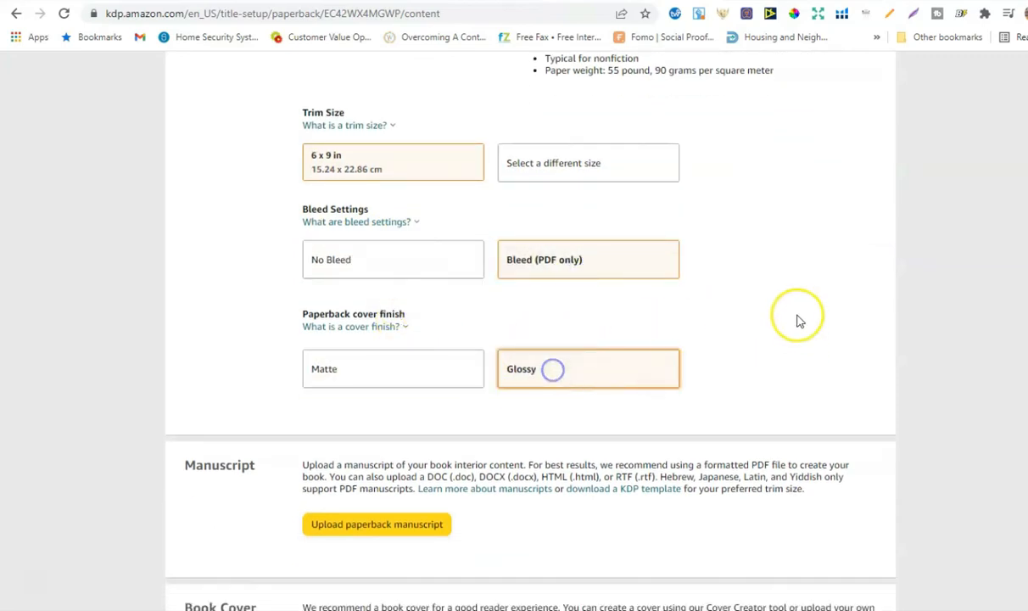
- Upload "Journal_6x9_100_bleed bookbolkt" from the Desktop as the paperback manuscript
scroll(798, 319, "down", 1)
scroll(799, 319, "down", 1)
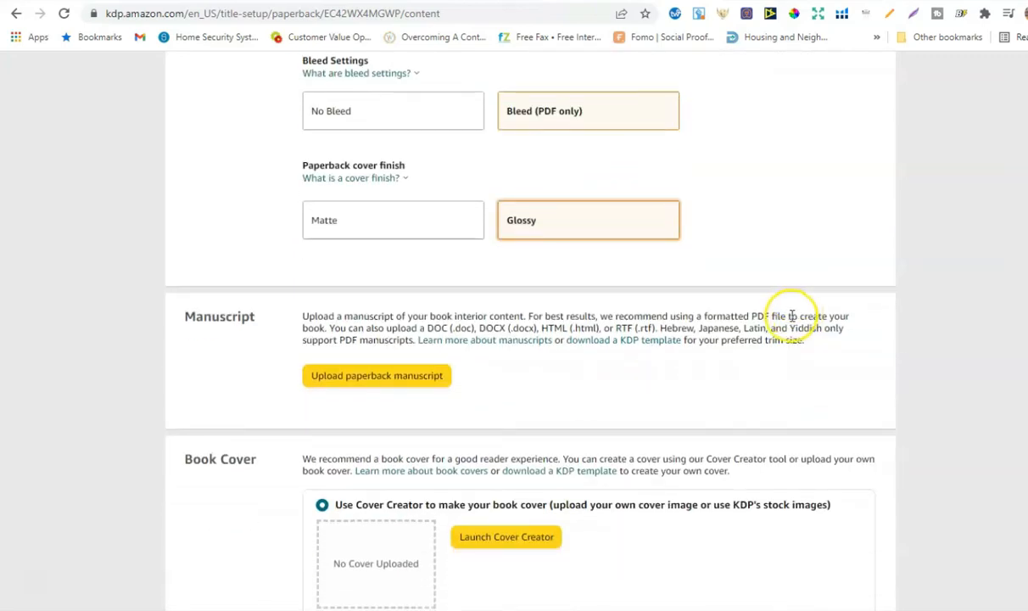
left_click(395, 381)
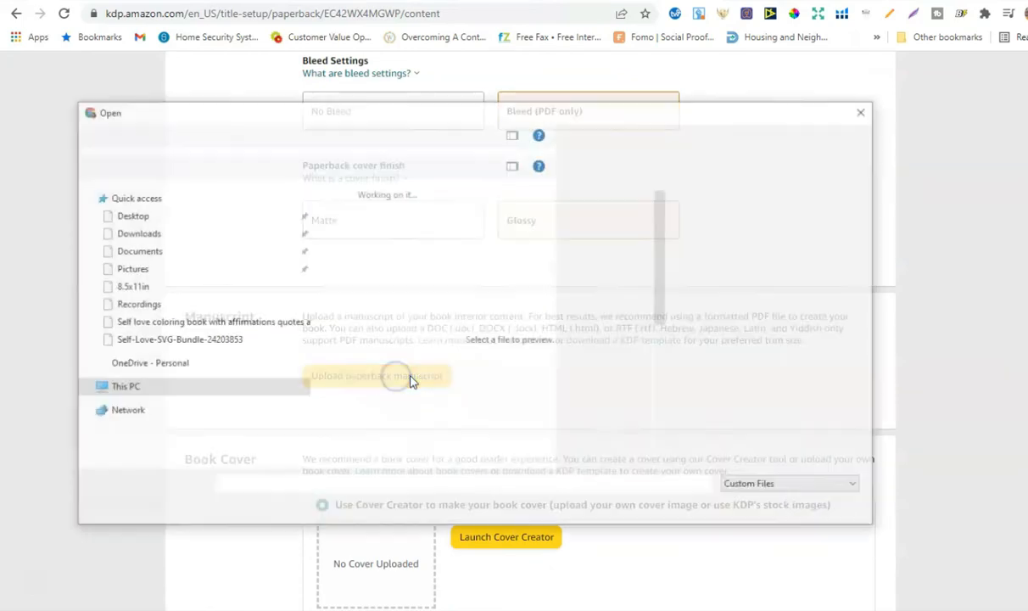
left_click(170, 233)
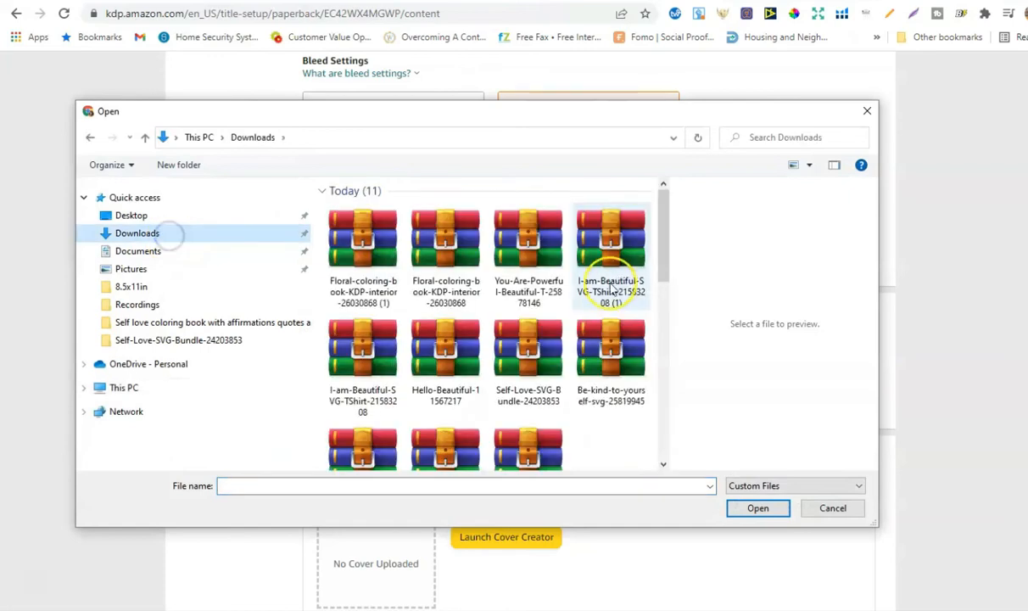
left_click_drag(661, 253, 672, 361)
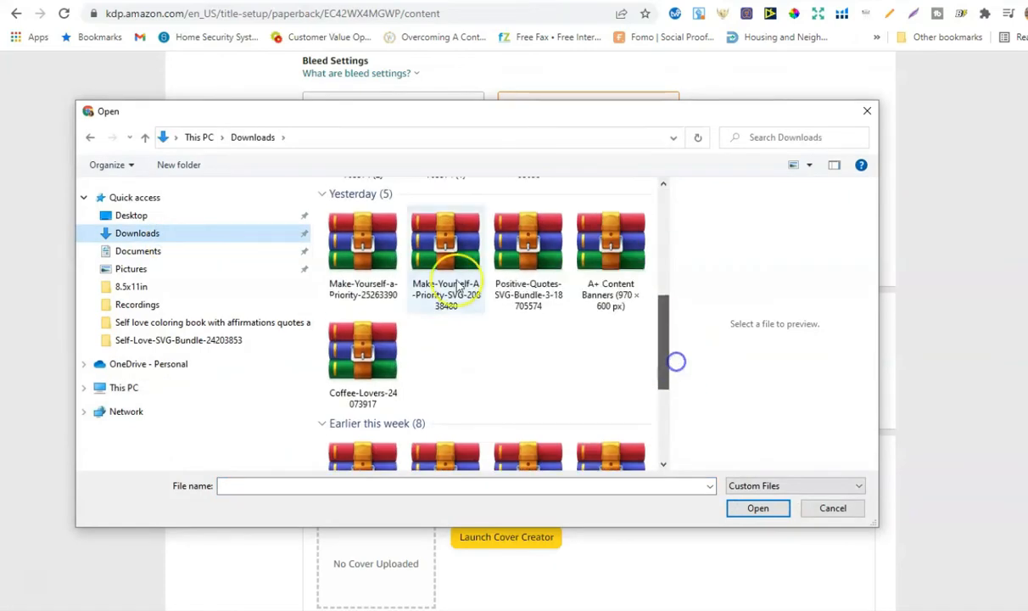
left_click(161, 217)
left_click_drag(663, 229, 663, 380)
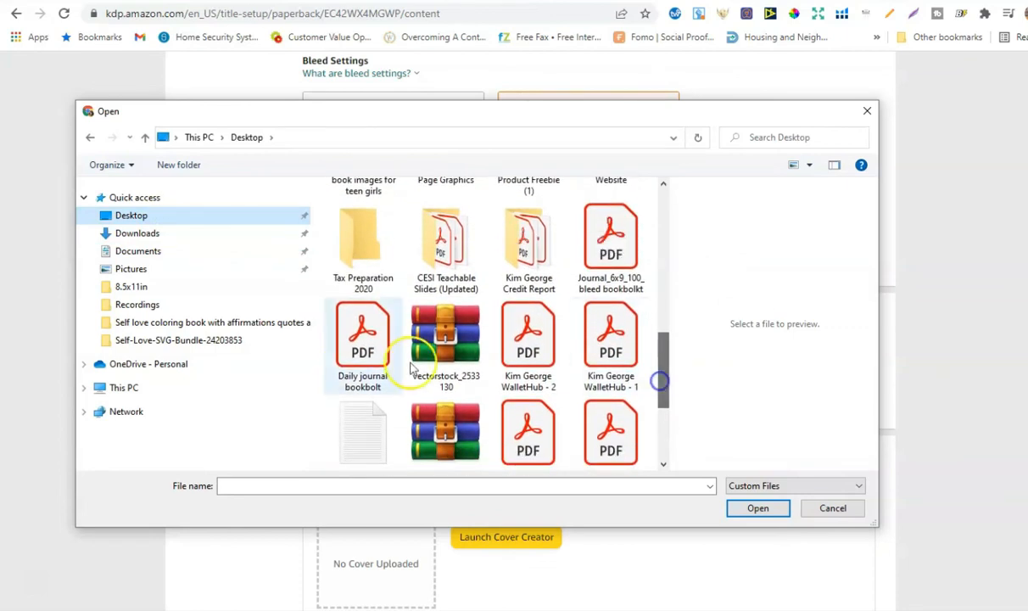
left_click(613, 255)
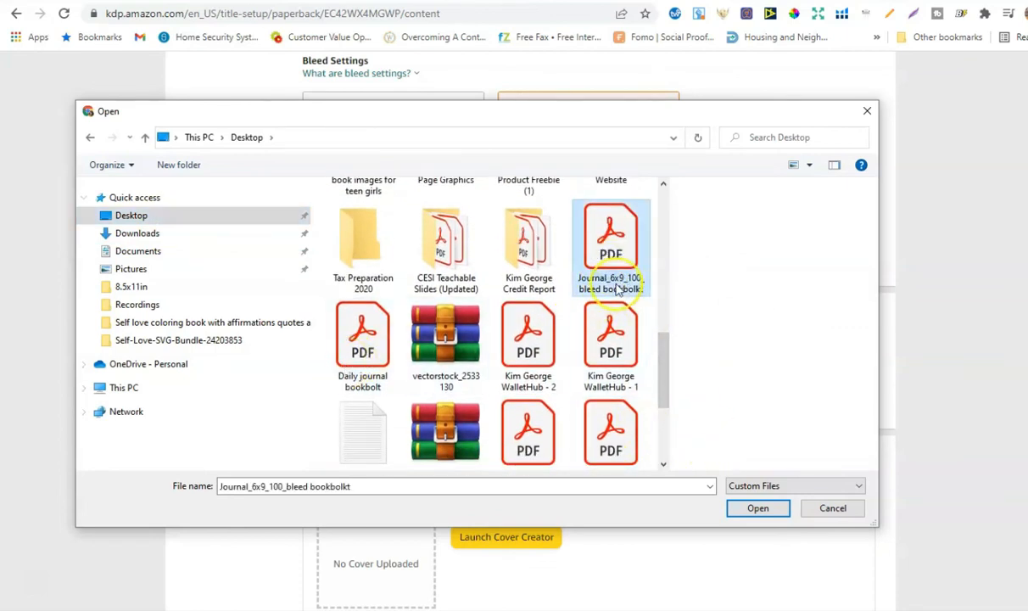
left_click(758, 508)
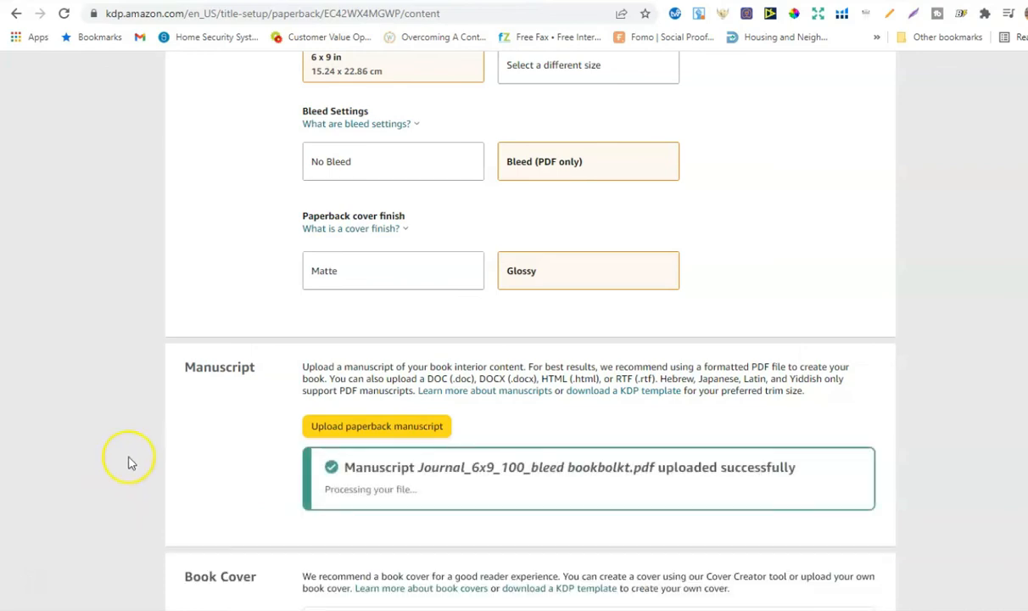
scroll(140, 458, "down", 3)
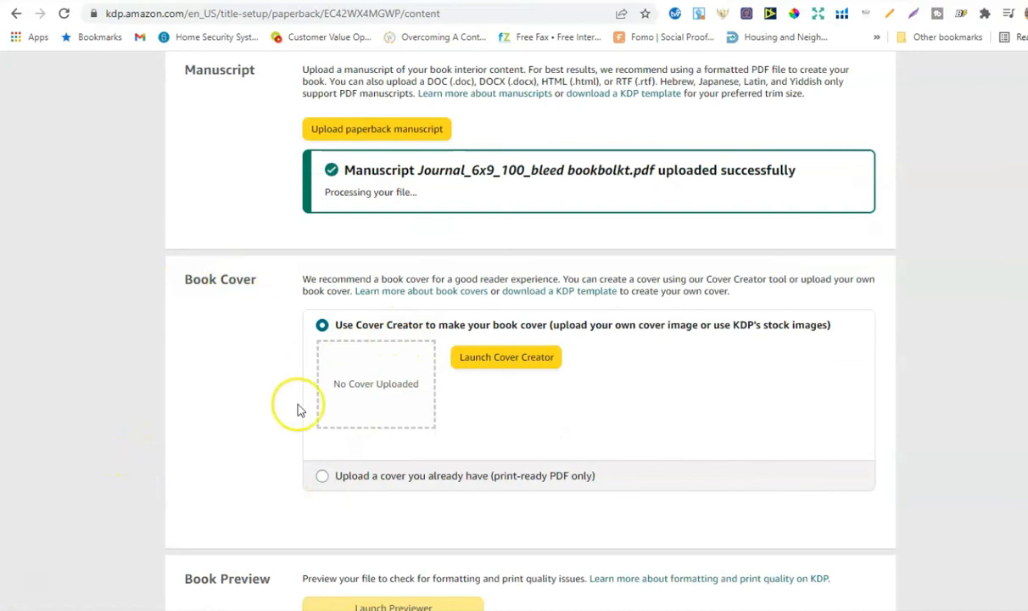
- Choose to upload an existing print-ready cover and upload the "Daily journal bookbolt" PDF from the Desktop as the book cover
left_click(324, 476)
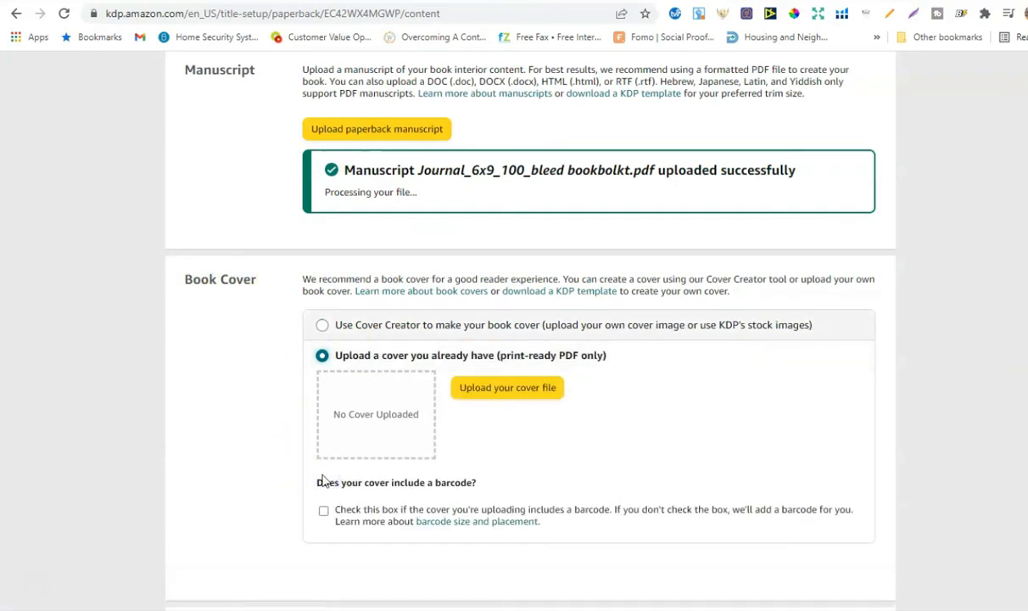
left_click(507, 390)
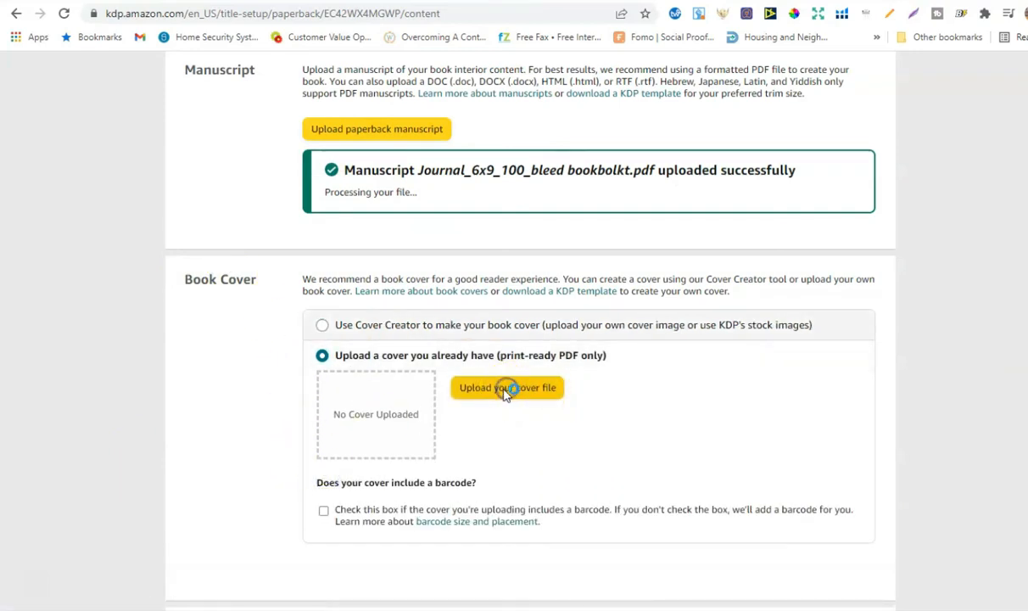
left_click_drag(660, 255, 664, 374)
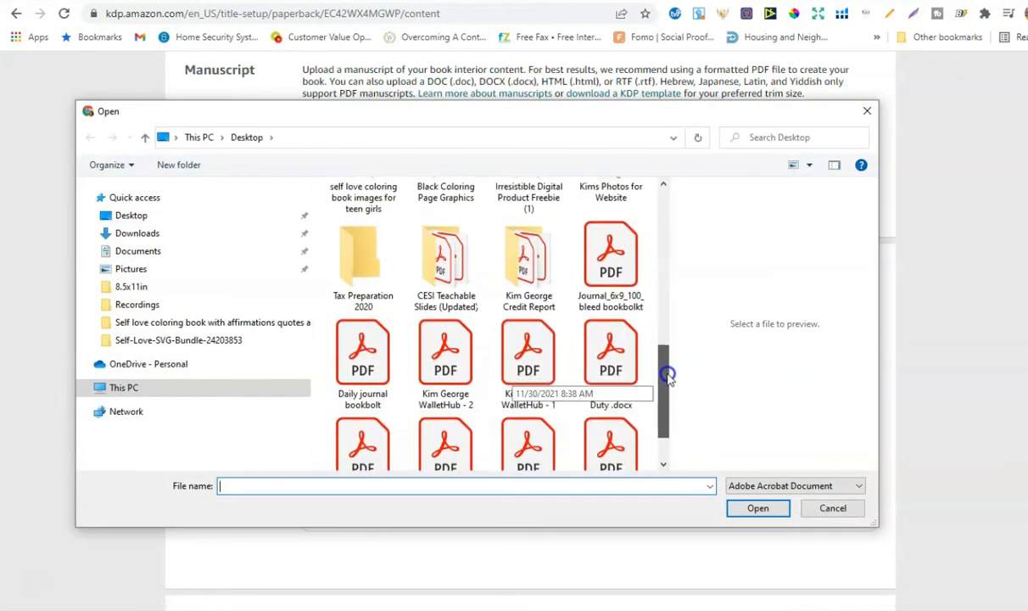
left_click(381, 343)
left_click(757, 508)
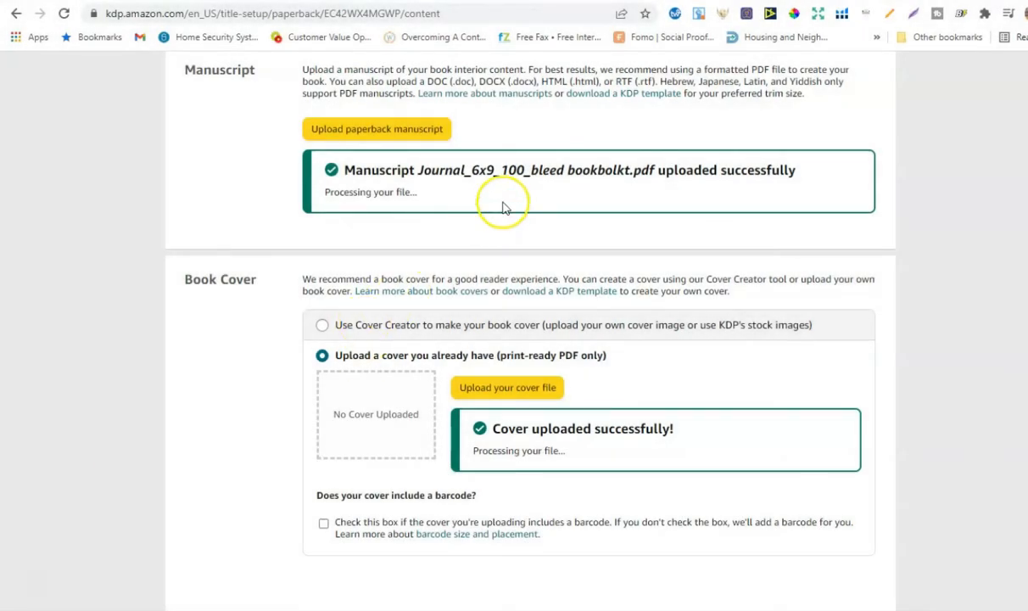
- Launch the print previewer for the uploaded manuscript and cover
scroll(520, 423, "down", 1)
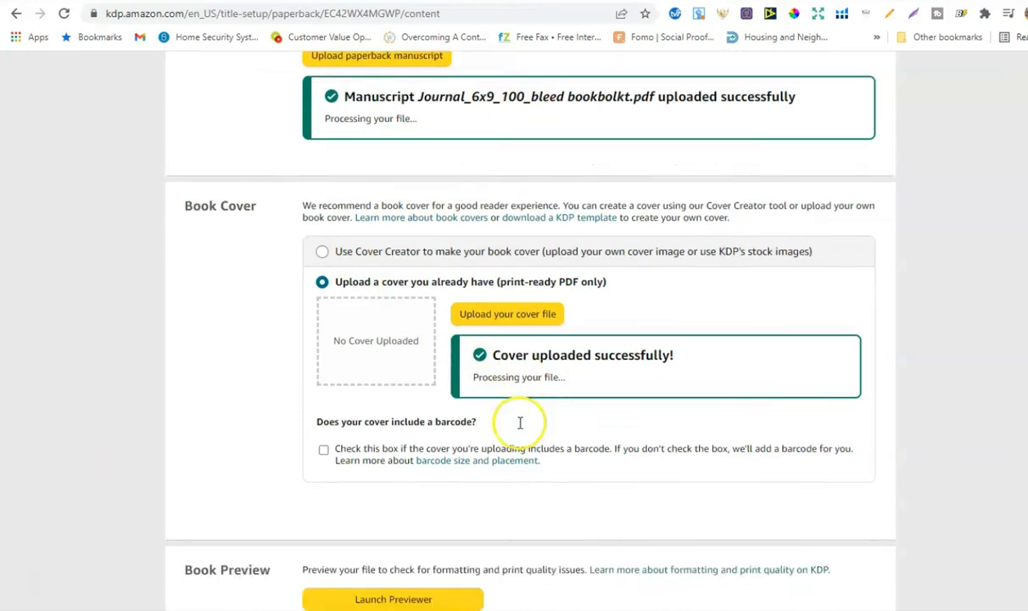
scroll(520, 422, "down", 3)
left_click(396, 376)
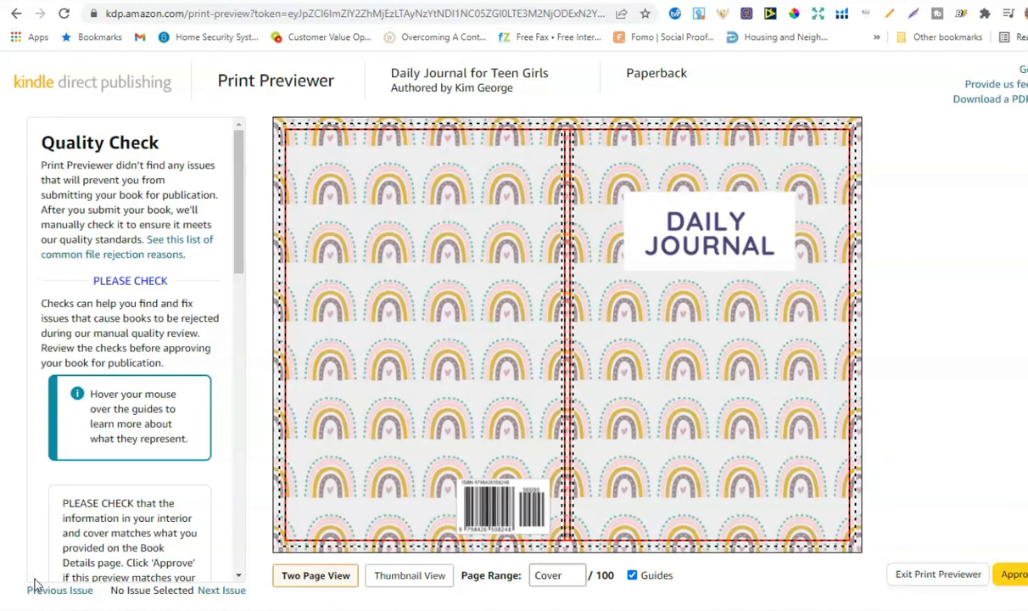
- Examine the cover against its guide lines and page through the journal interior up to pages 10-11
mouse_move(656, 213)
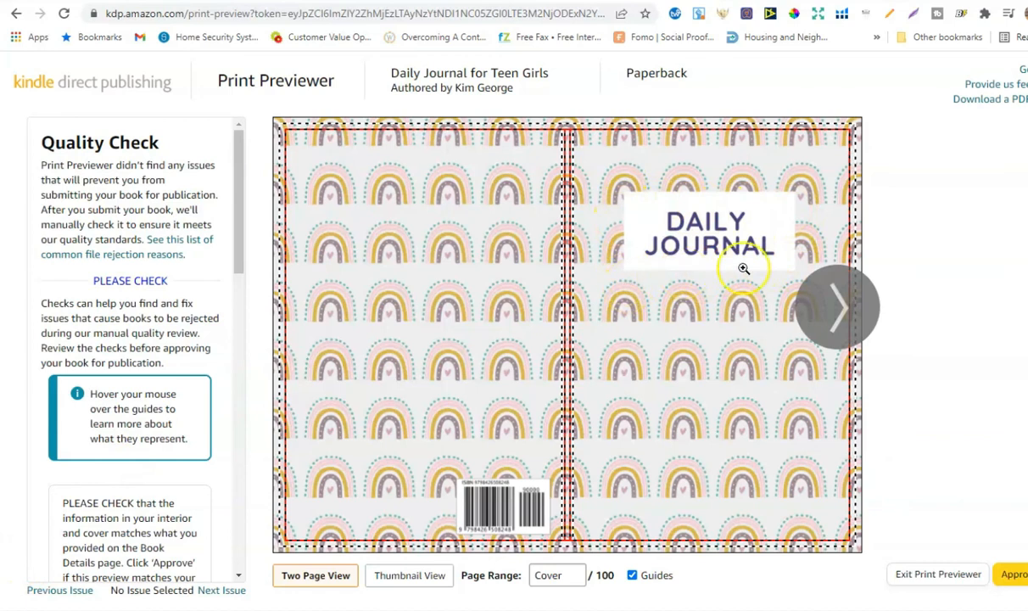
mouse_move(744, 268)
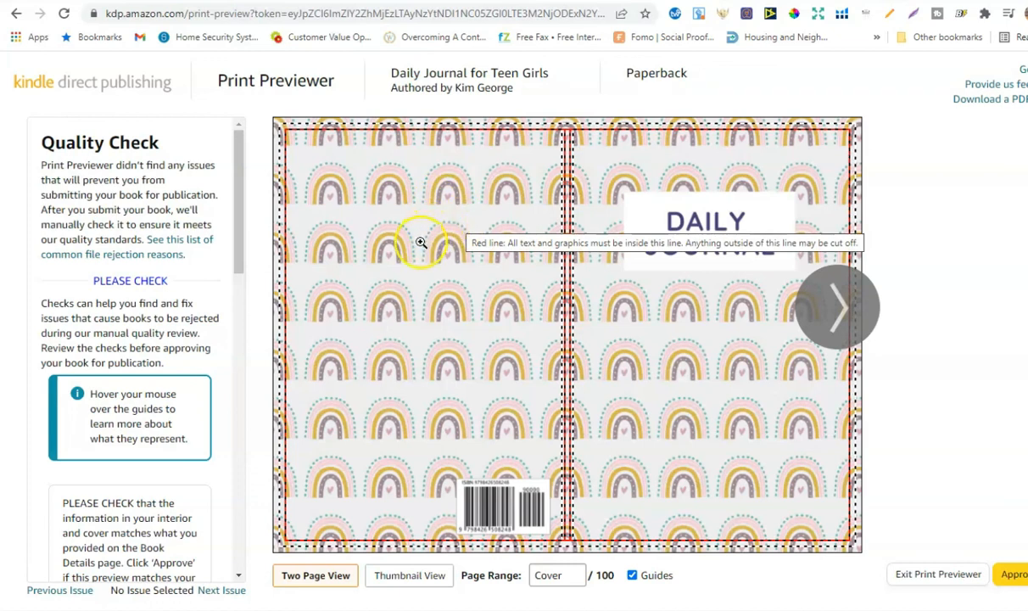
left_click(835, 313)
left_click(832, 316)
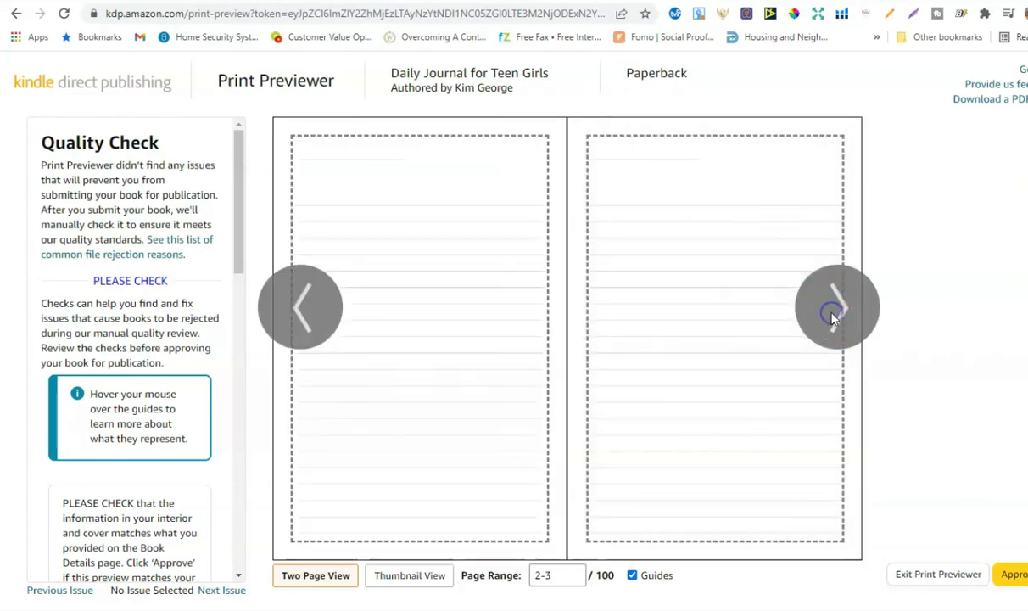
left_click(832, 316)
left_click(832, 316)
left_click(832, 316)
left_click(832, 316)
left_click(830, 316)
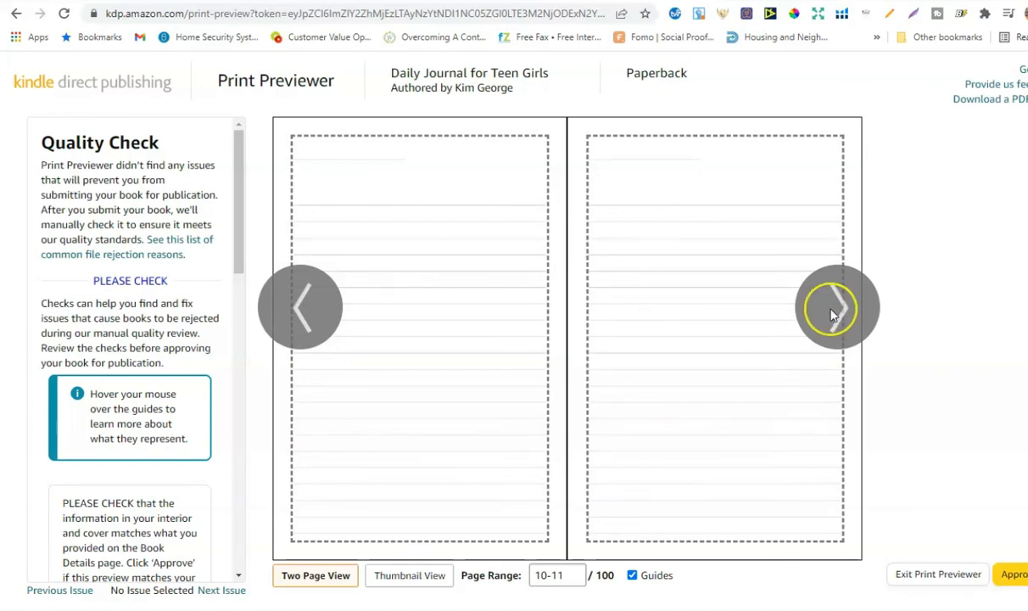